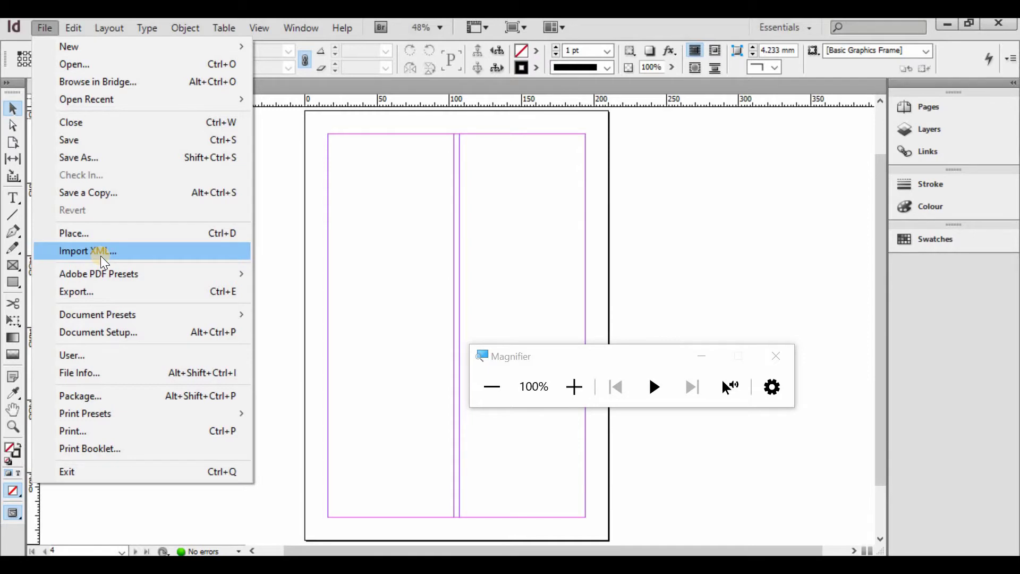
- Start an XML import and choose the file named sample from the Documents folder
key(super+plus)
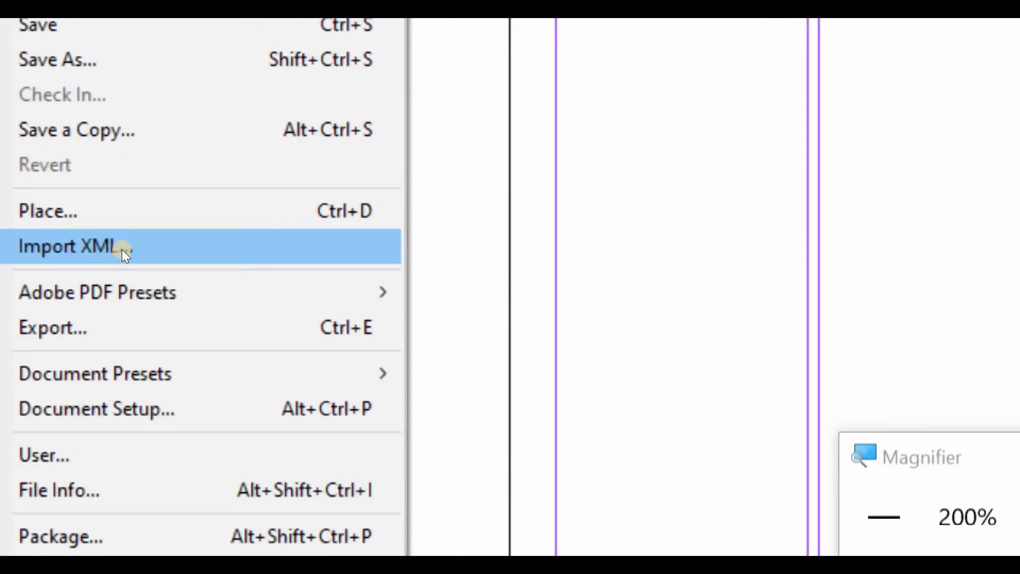
click(122, 249)
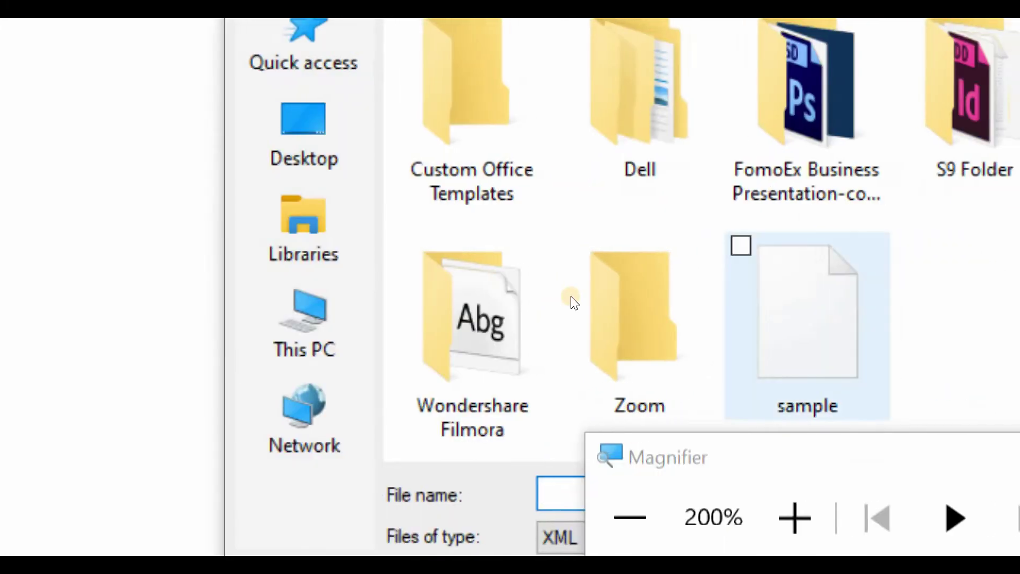
double_click(805, 318)
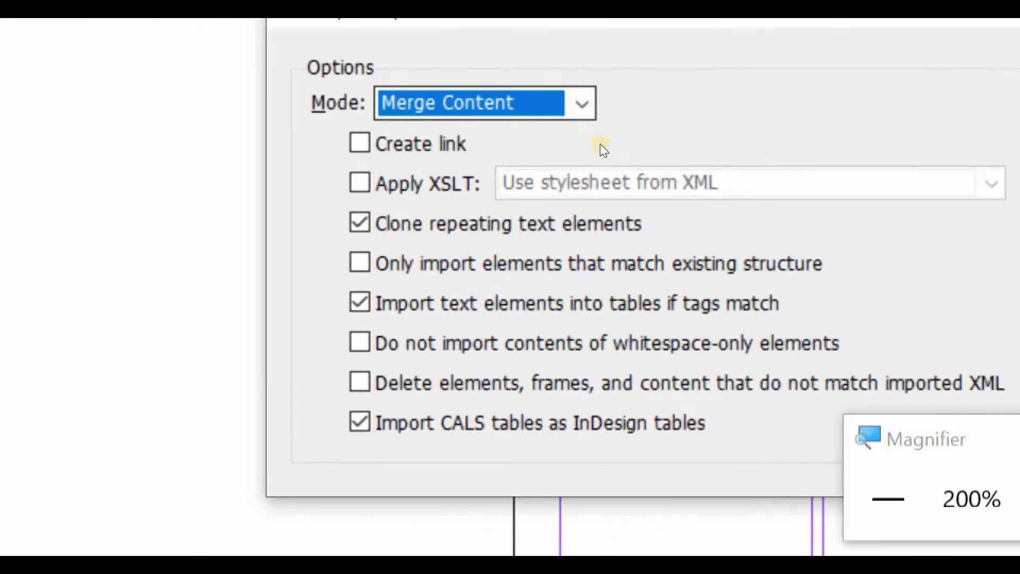
- Import the XML in Merge Content mode with Create link enabled, keeping the other import options as they are
click(327, 193)
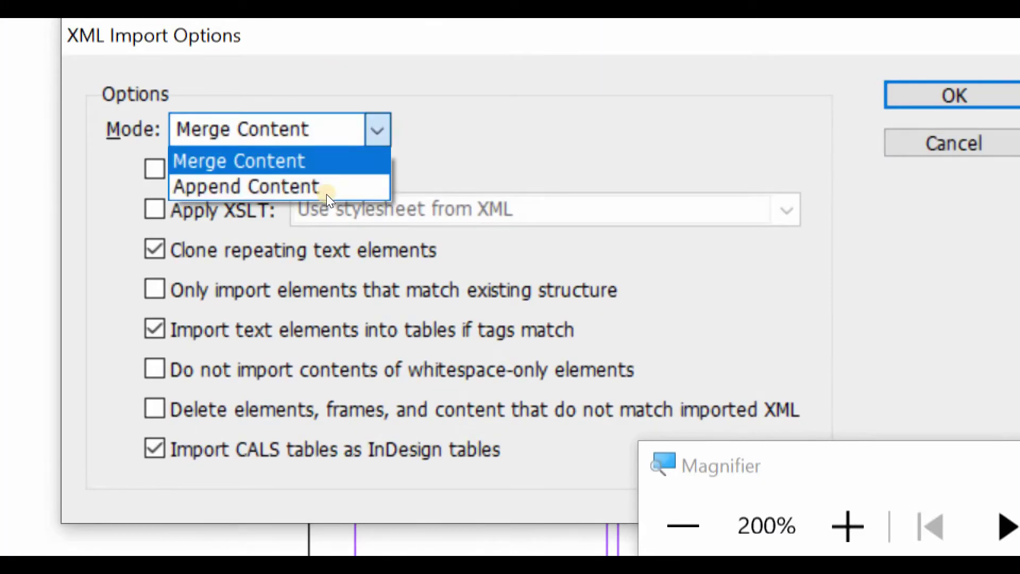
key(Down)
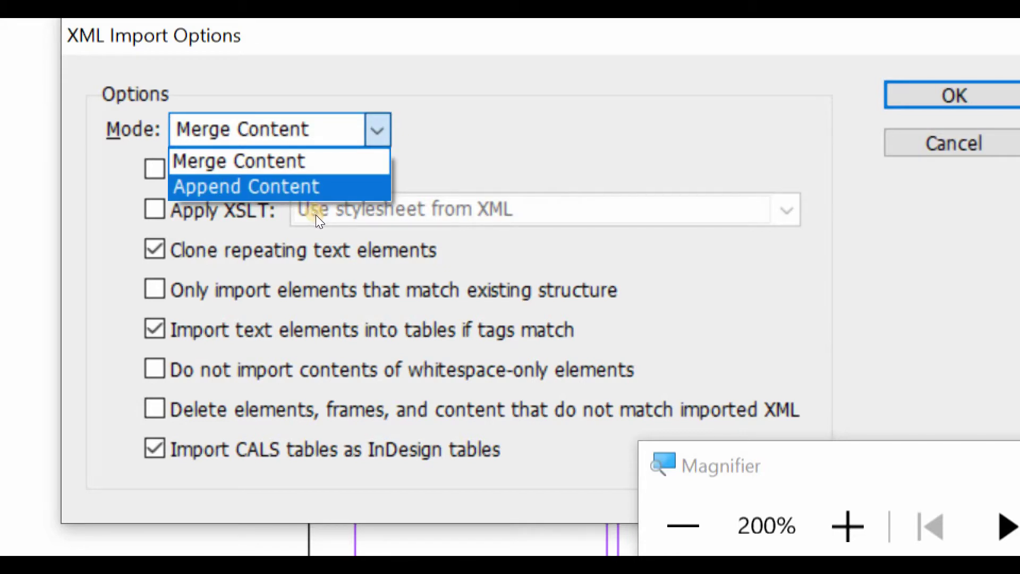
key(Up)
key(Return)
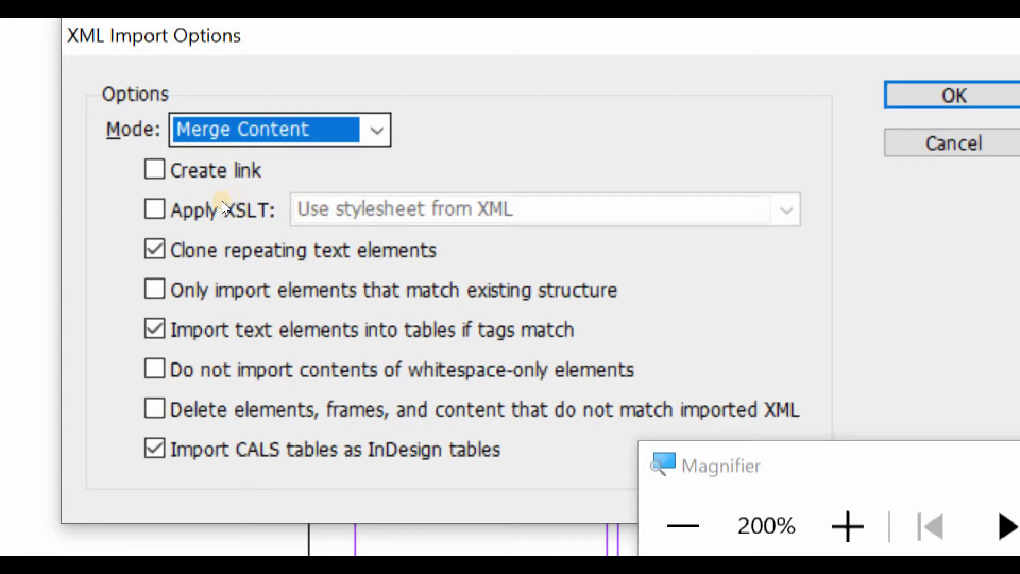
key(Tab)
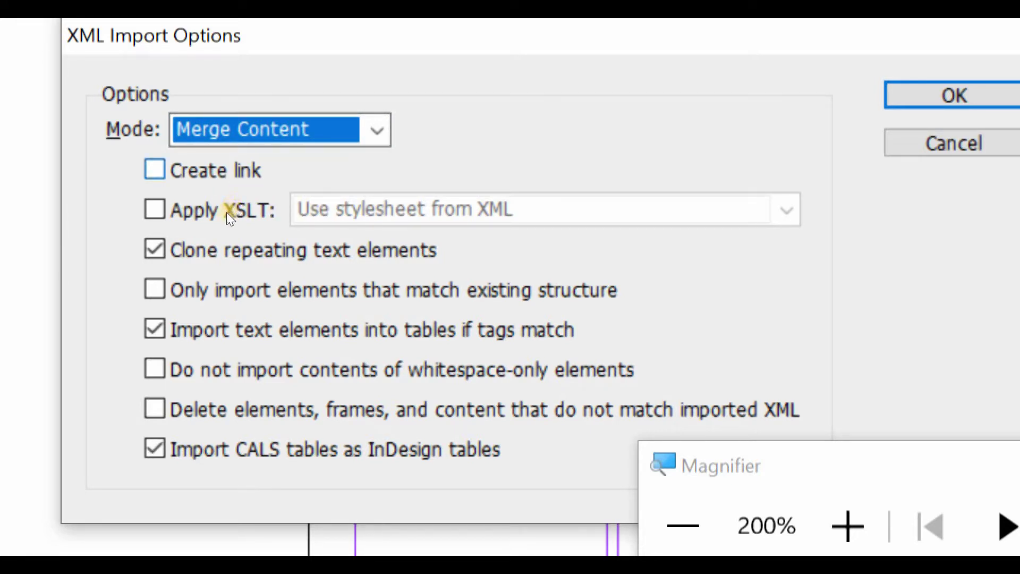
key(space)
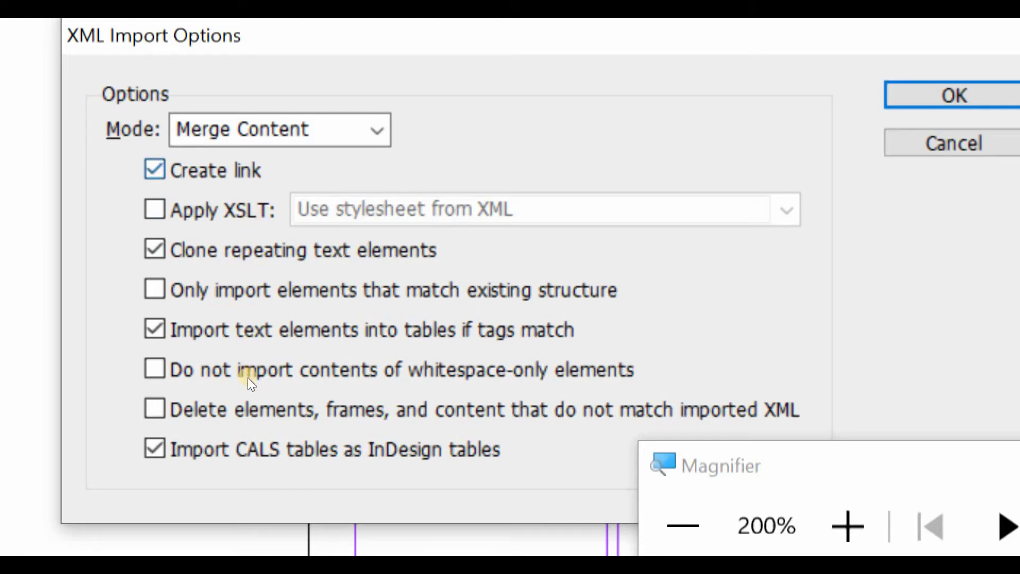
key(Return)
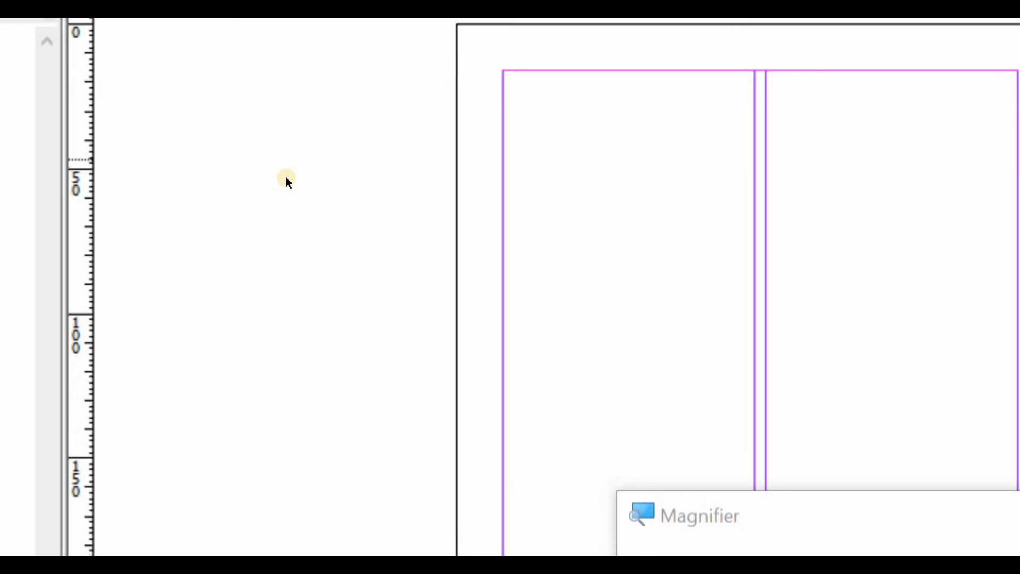
- Expand the bookstore element in the structure and place its first book element in the page's left column
key(super+minus)
key(super+minus)
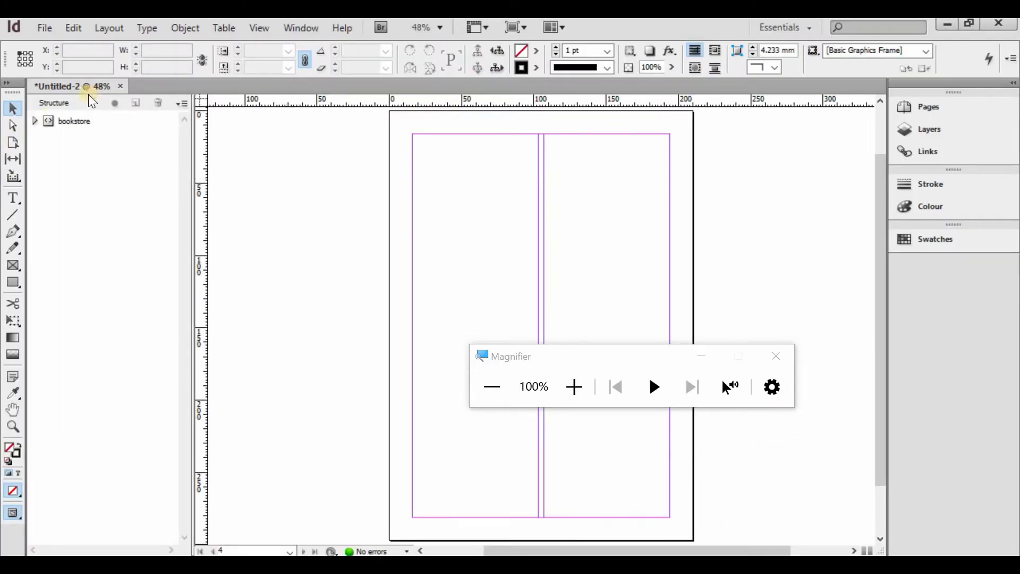
click(72, 125)
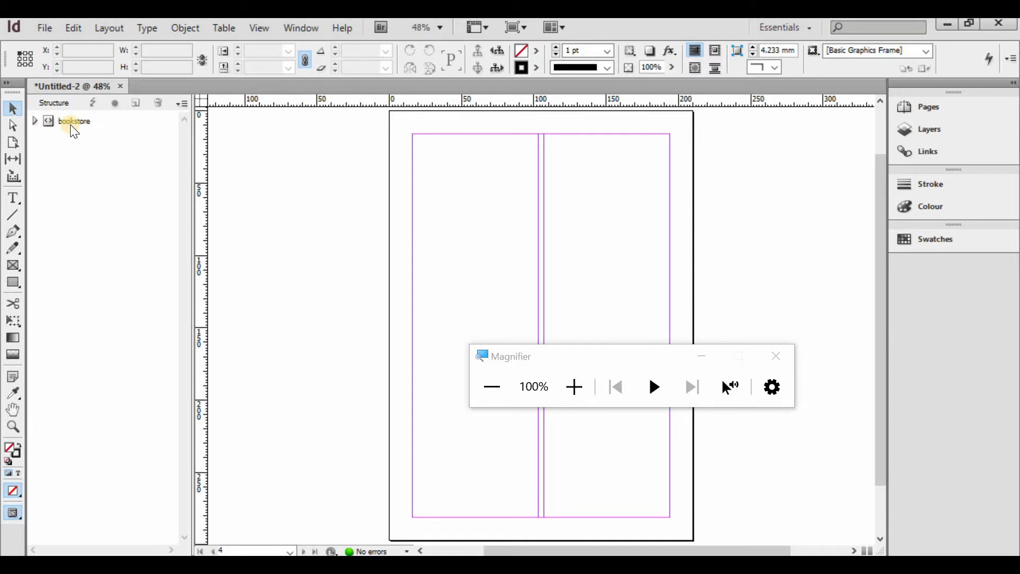
click(36, 121)
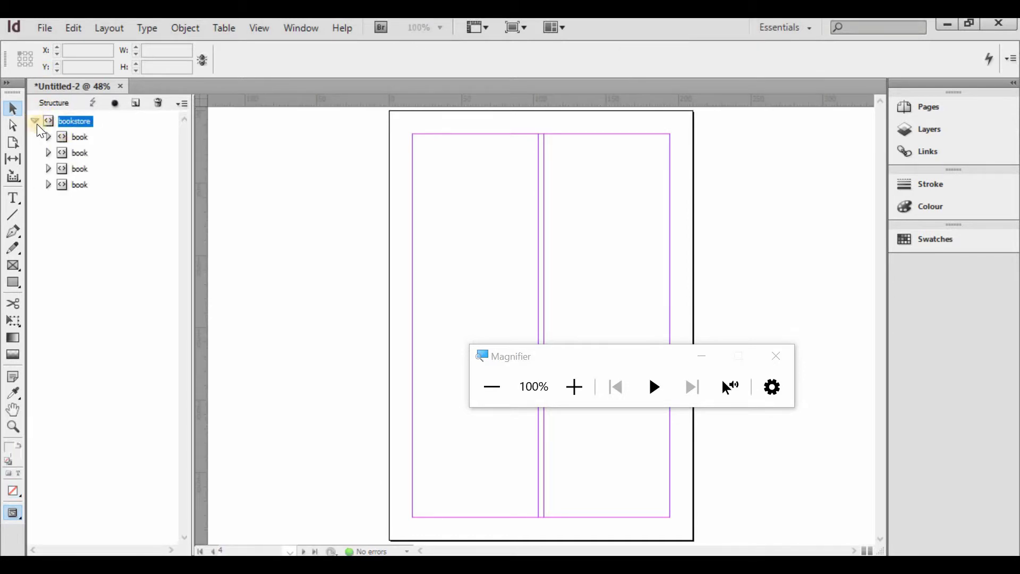
click(75, 138)
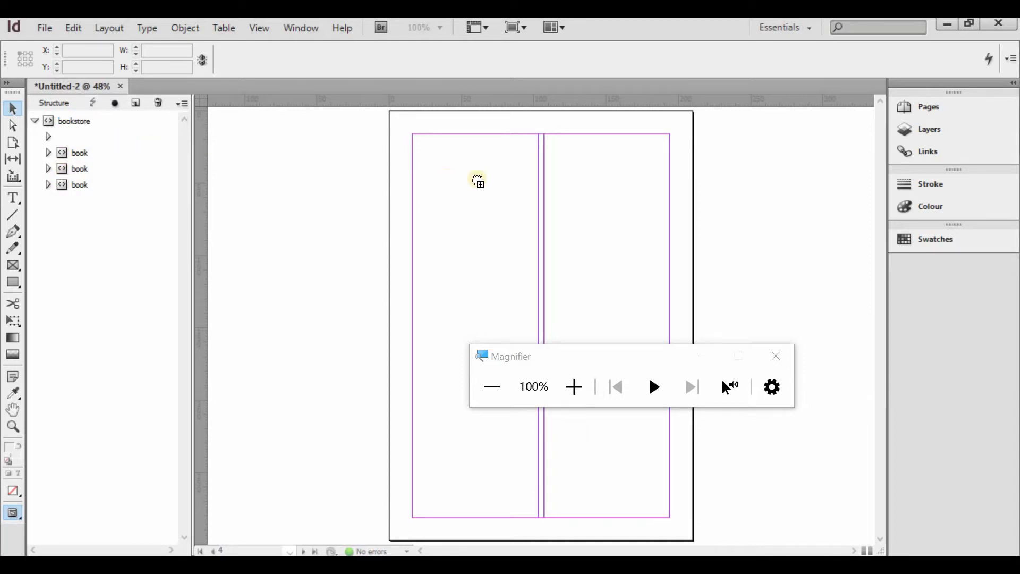
click(516, 163)
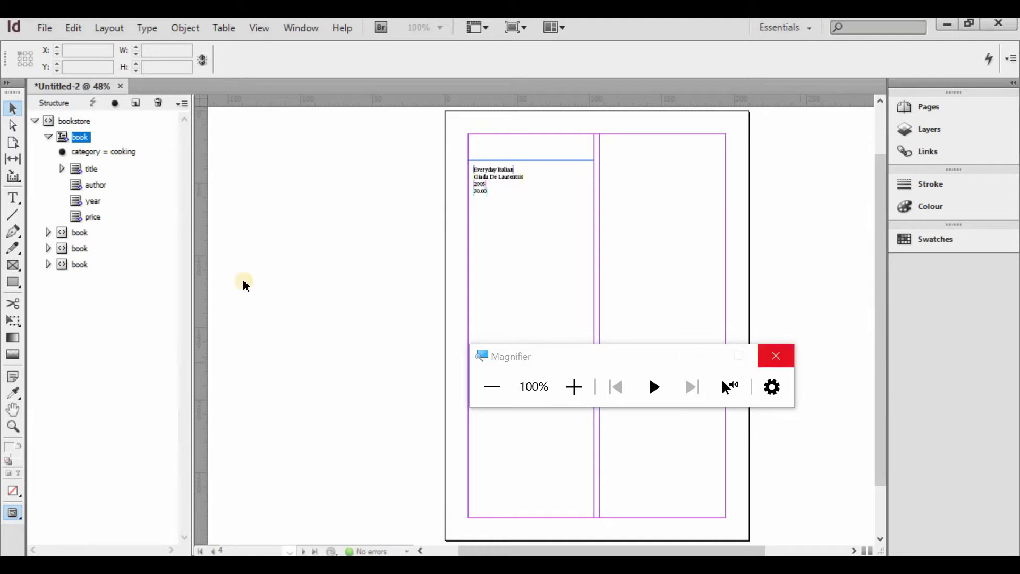
- Close the Magnifier and place the cooking book's title element near the top of the page's right column
key(super+Escape)
drag(84, 168, 480, 210)
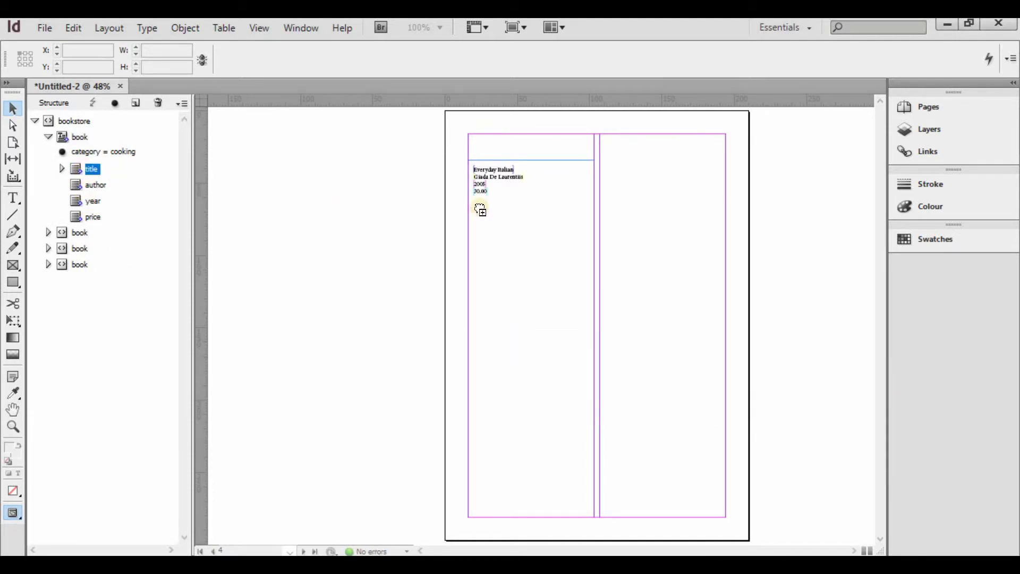
click(698, 168)
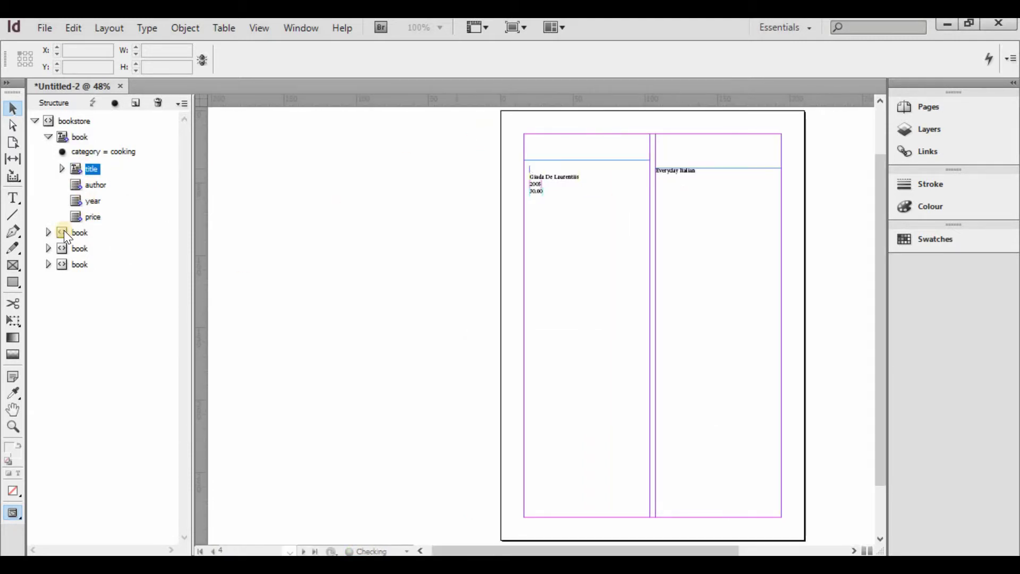
- Expand the remaining three book elements in the structure to show their child elements
click(48, 232)
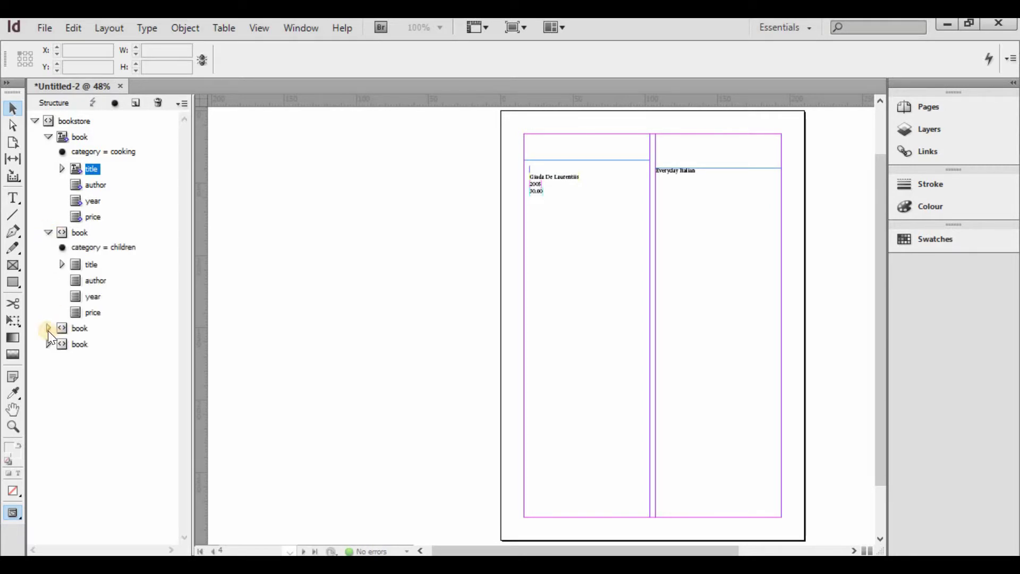
click(47, 329)
click(48, 488)
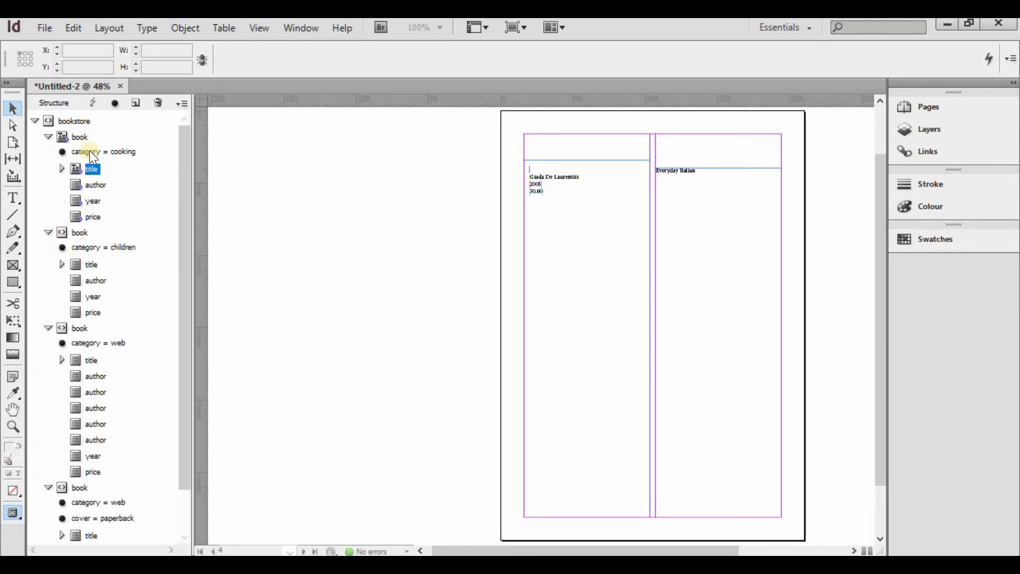
- Place the author elements of the cooking and children books beside the page, and the first web book's first author in the left column
drag(93, 187, 323, 271)
drag(121, 280, 463, 276)
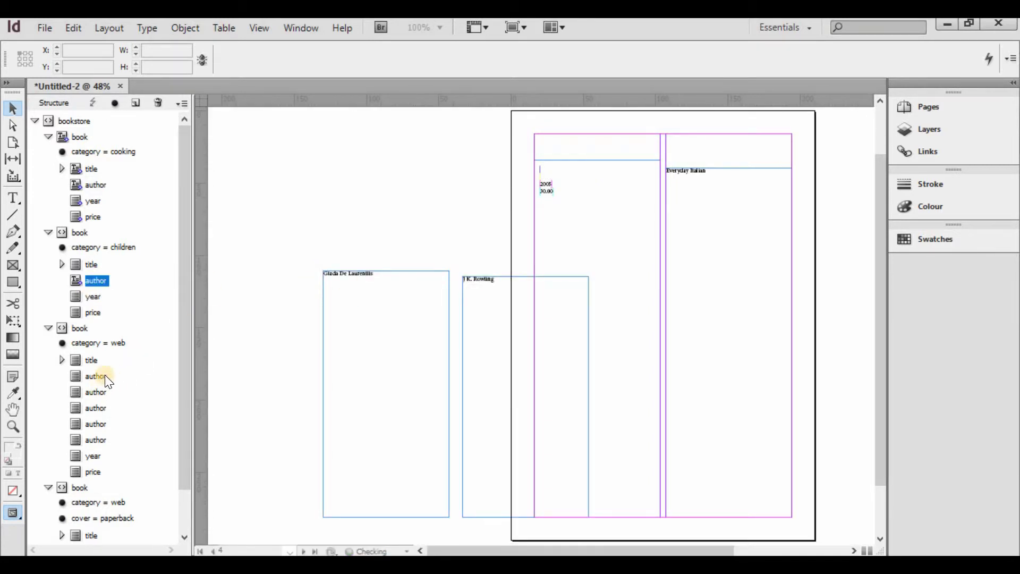
drag(104, 375, 611, 282)
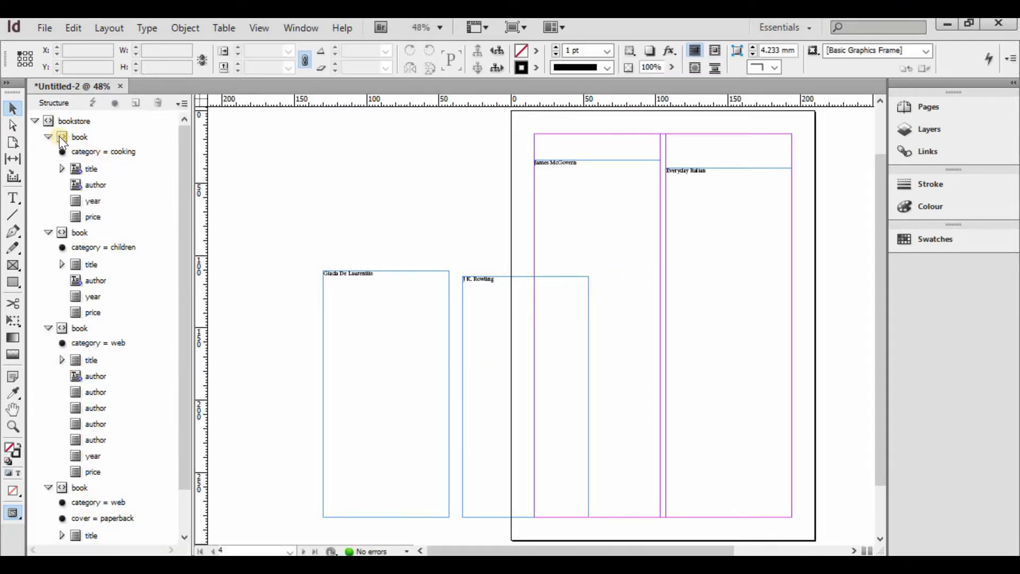
- Place the entire bookstore element in the page's right column, then select the left column's text frame
click(37, 119)
drag(66, 120, 680, 250)
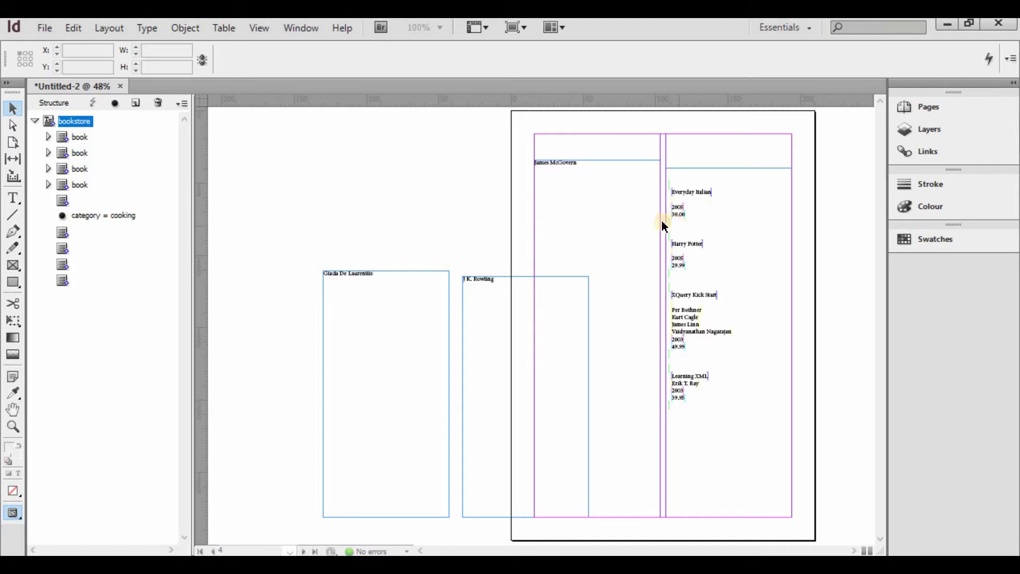
click(609, 223)
- Examine the placed bookstore text in the right column up close, from the first book entry downward
key(ctrl+equal)
key(ctrl+equal)
key(ctrl+equal)
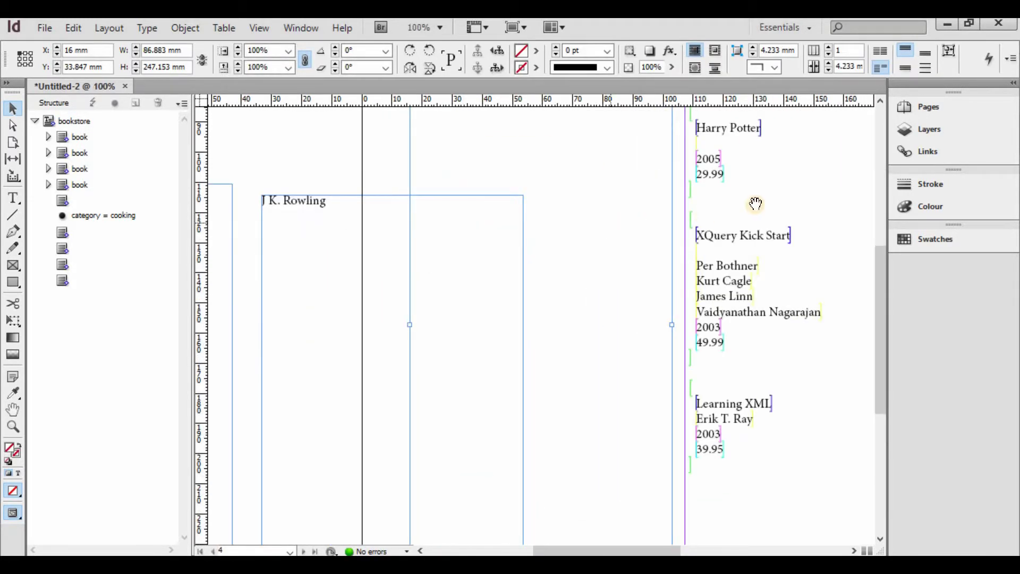
drag(753, 201, 534, 389)
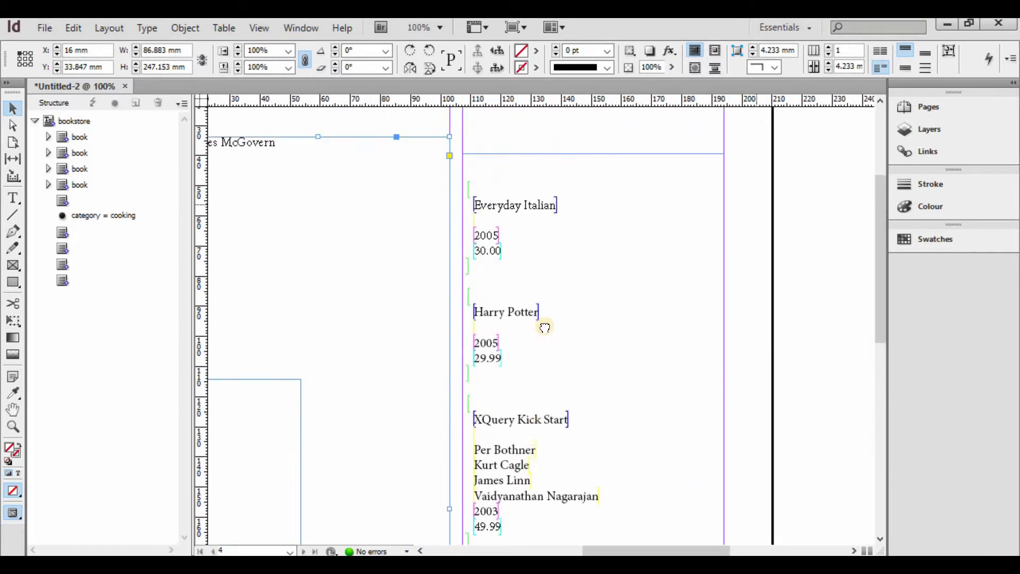
drag(543, 325, 512, 296)
key(ctrl+minus)
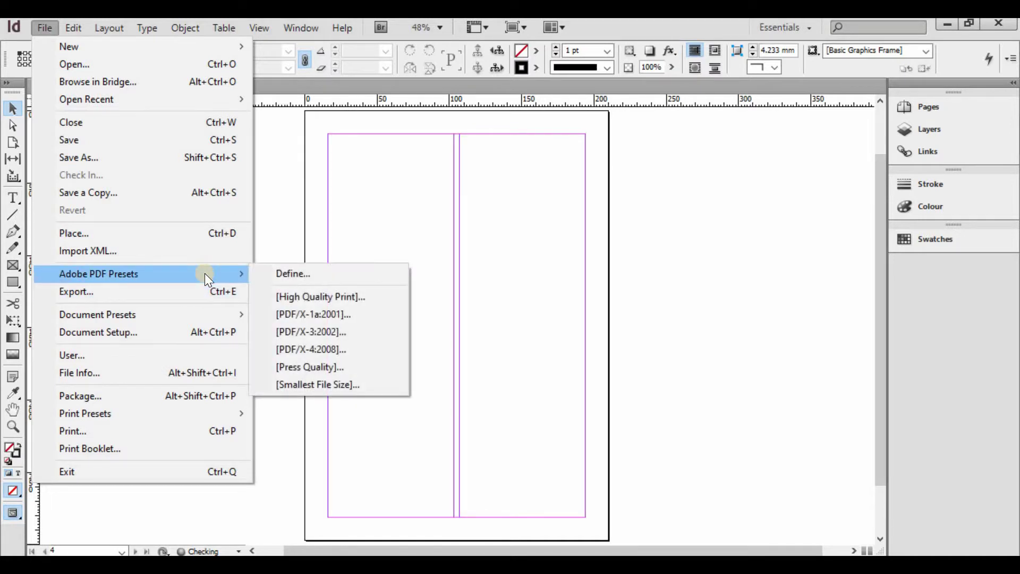
click(171, 290)
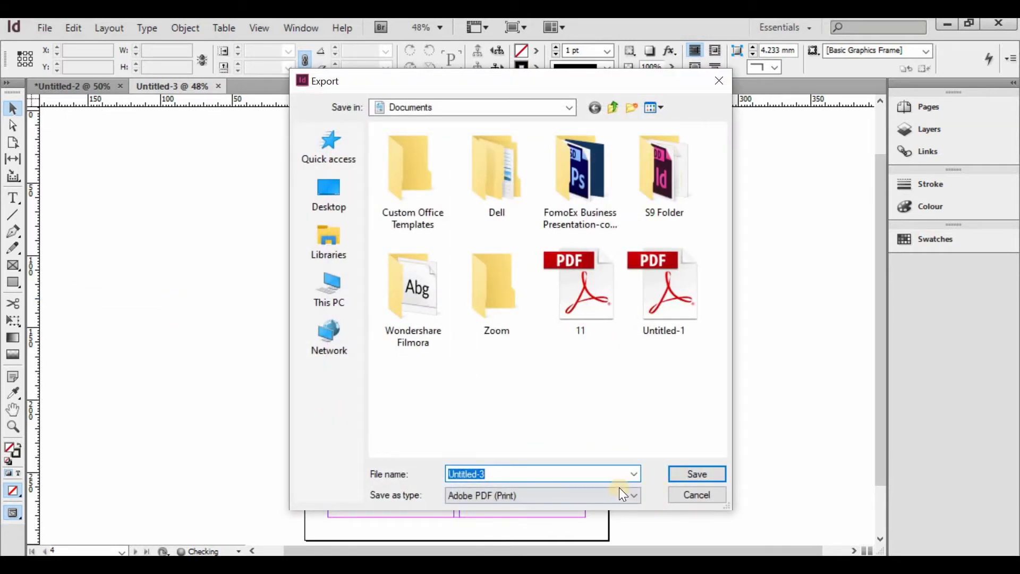
click(487, 490)
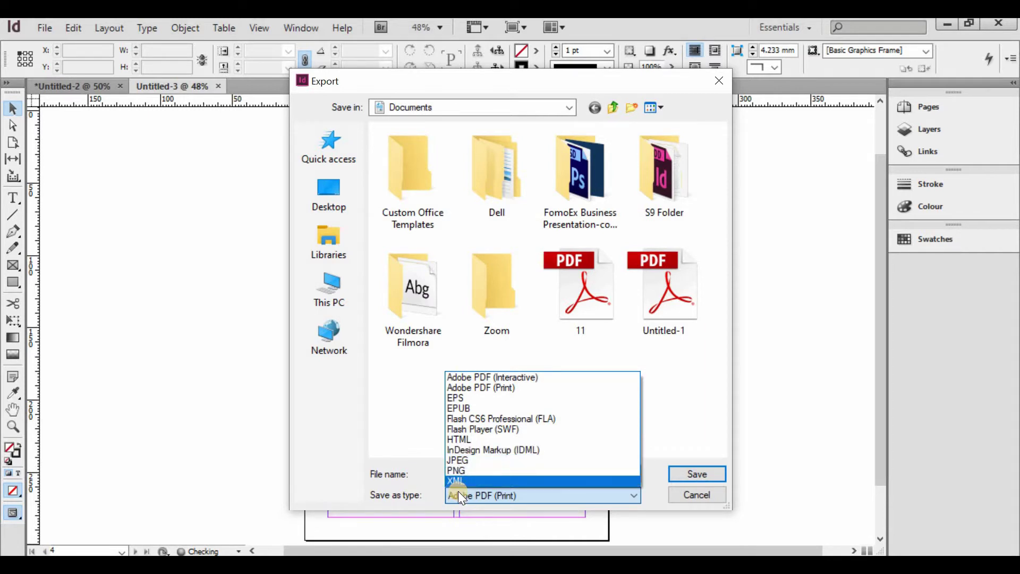
click(509, 390)
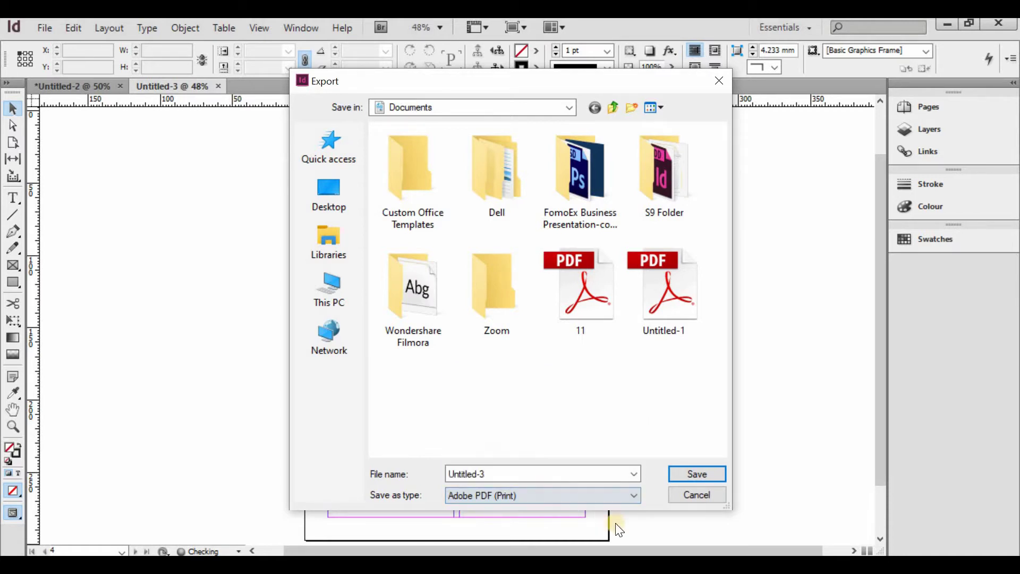
click(707, 502)
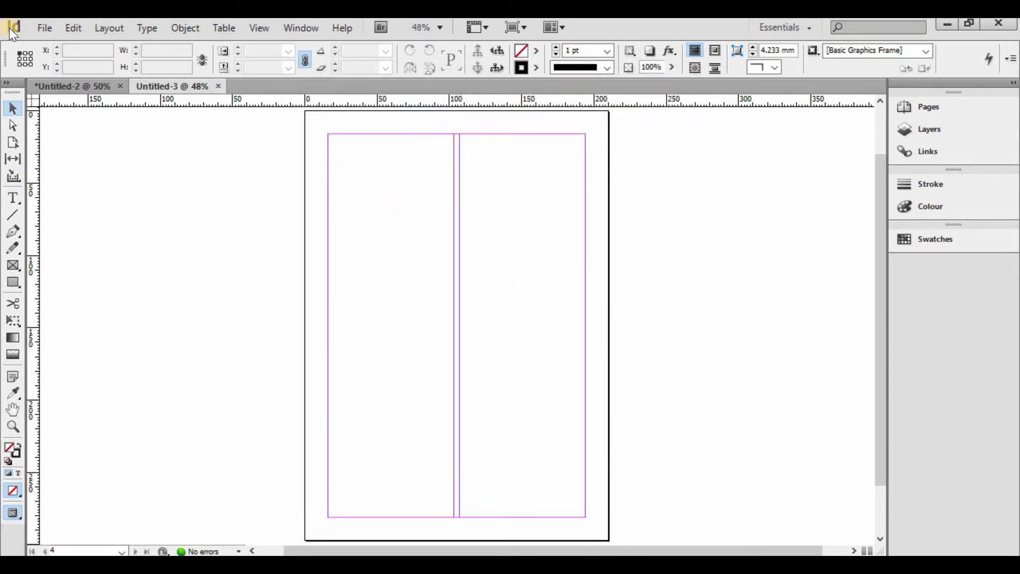
- Try to export the empty Untitled-3 document in Adobe PDF (Print) format
click(56, 34)
click(69, 289)
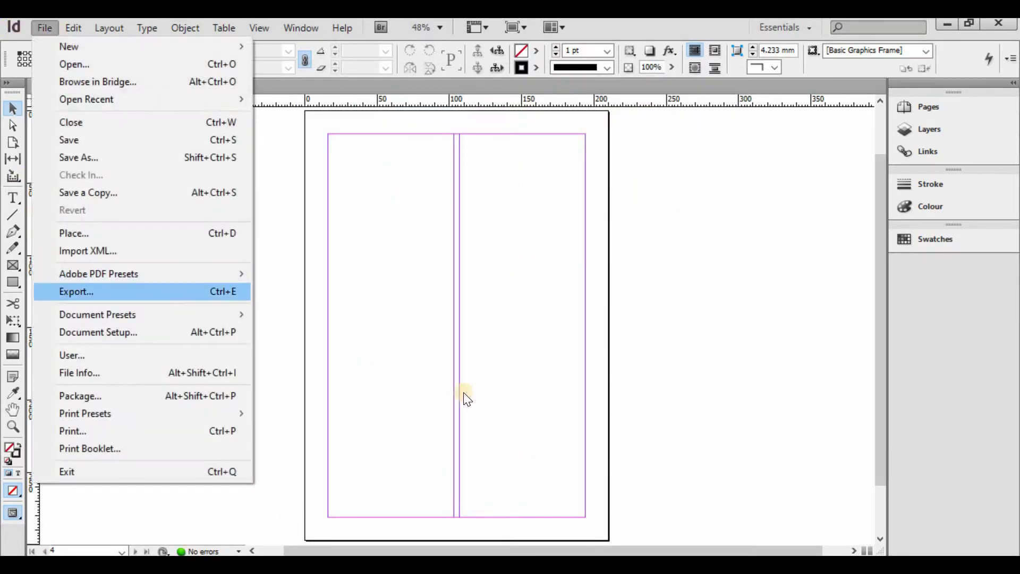
click(513, 491)
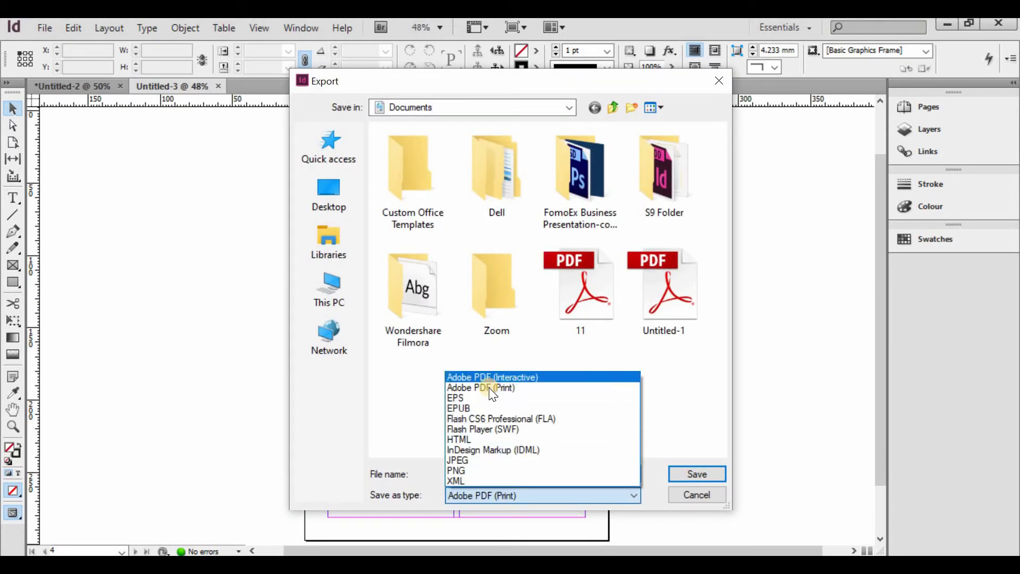
click(489, 388)
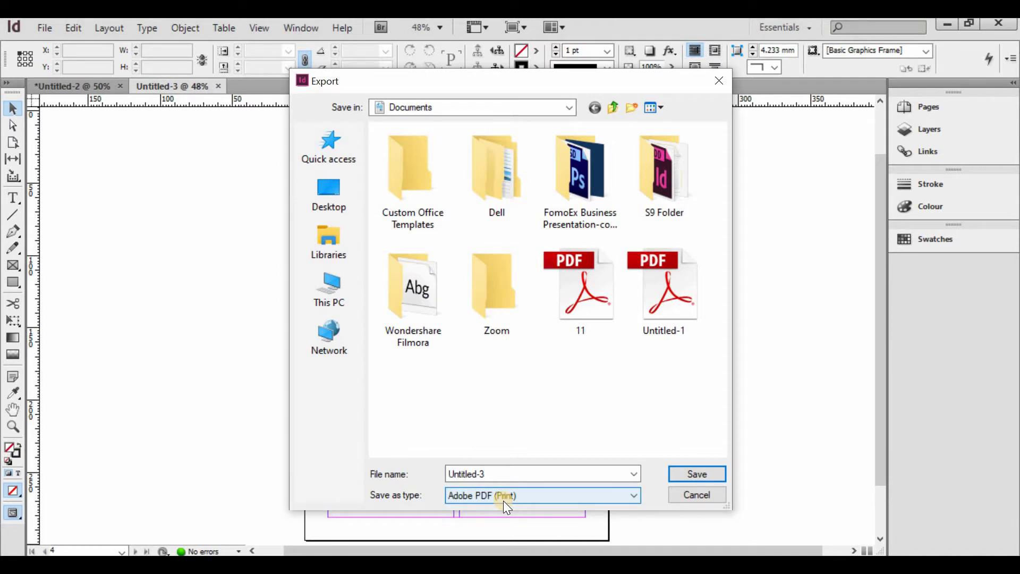
click(694, 475)
- Switch to the Untitled-2 document and start exporting it as Untitled-2 in Adobe PDF (Print) format
click(45, 28)
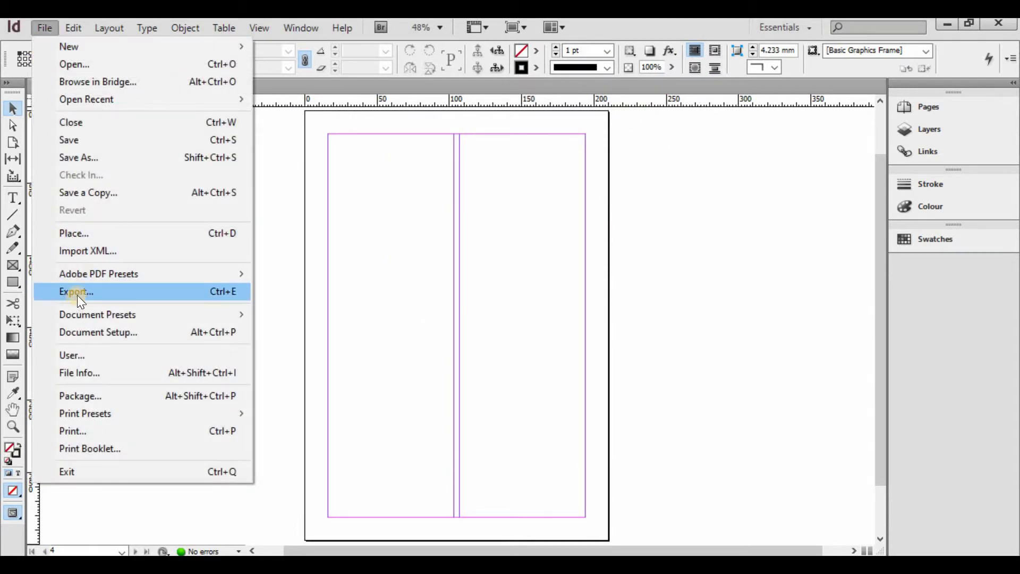
click(80, 85)
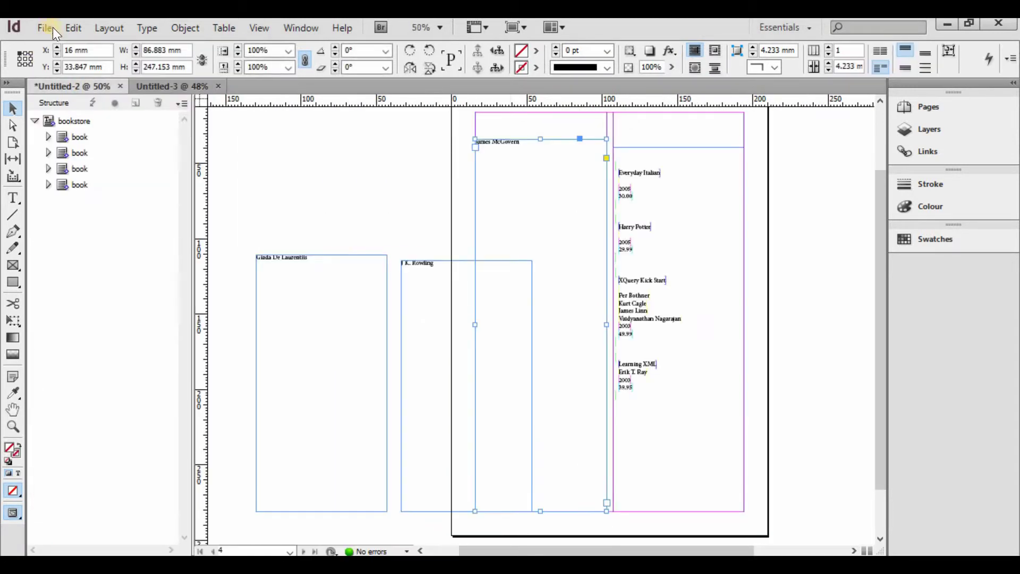
click(45, 27)
click(186, 298)
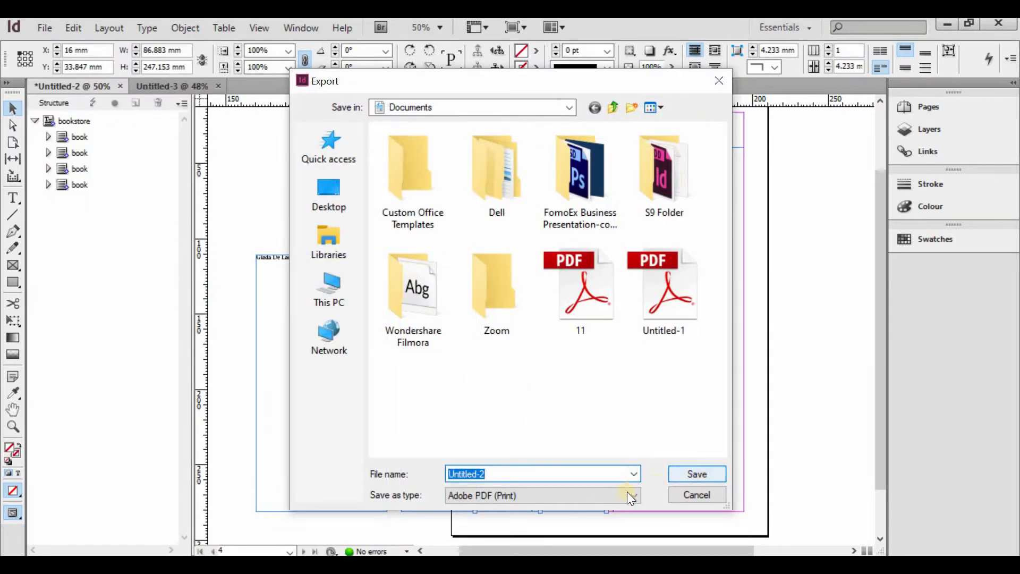
click(705, 470)
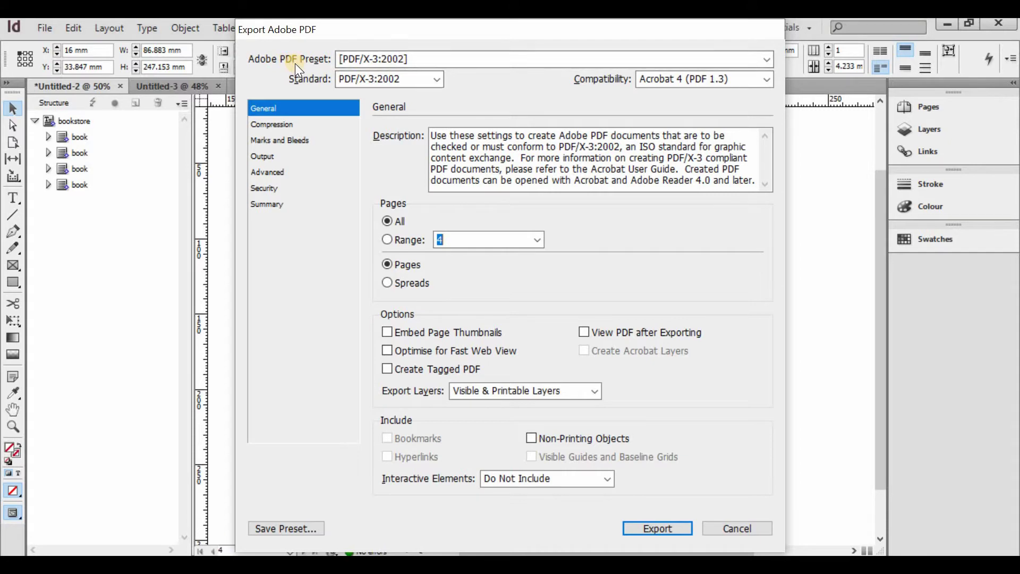
- Examine the available Adobe PDF presets from High Quality Print to Smallest File Size up close, and cancel the export
key(super+plus)
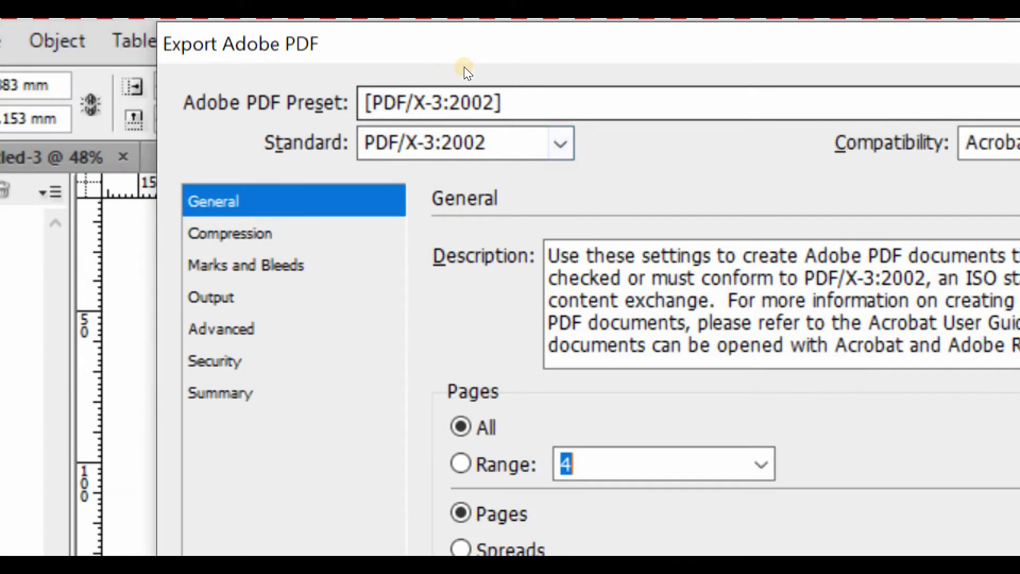
click(463, 100)
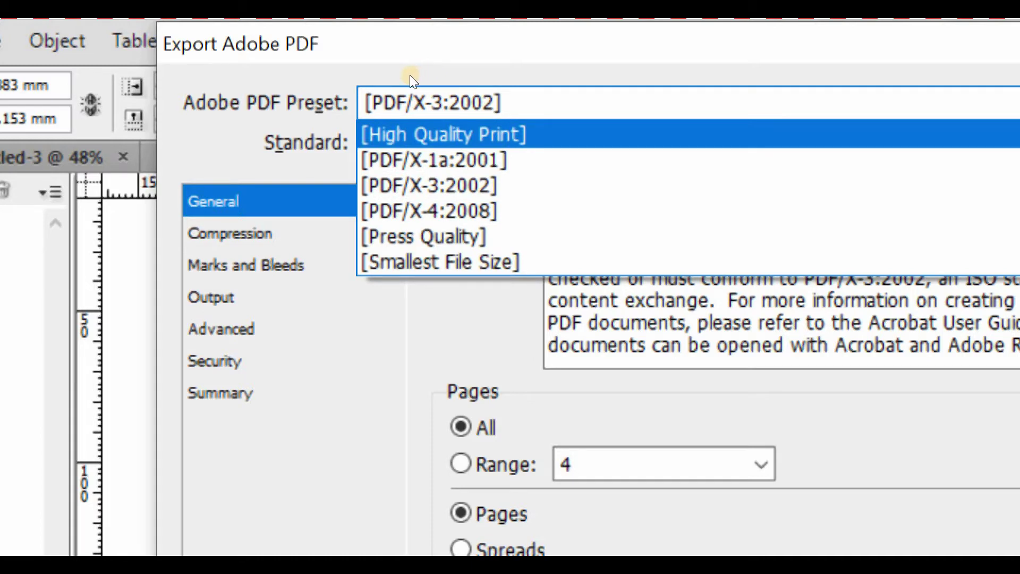
key(Down)
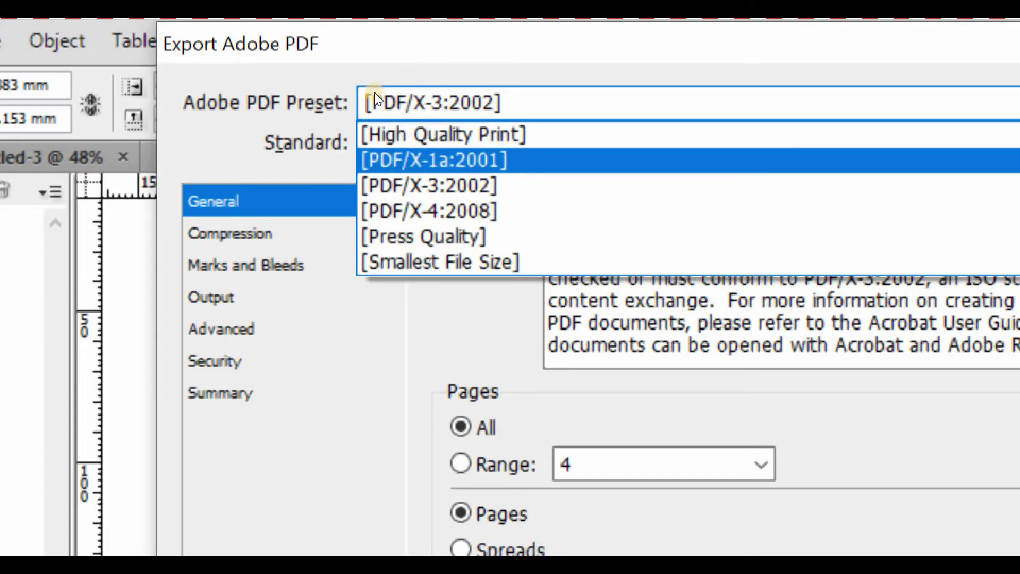
key(Down)
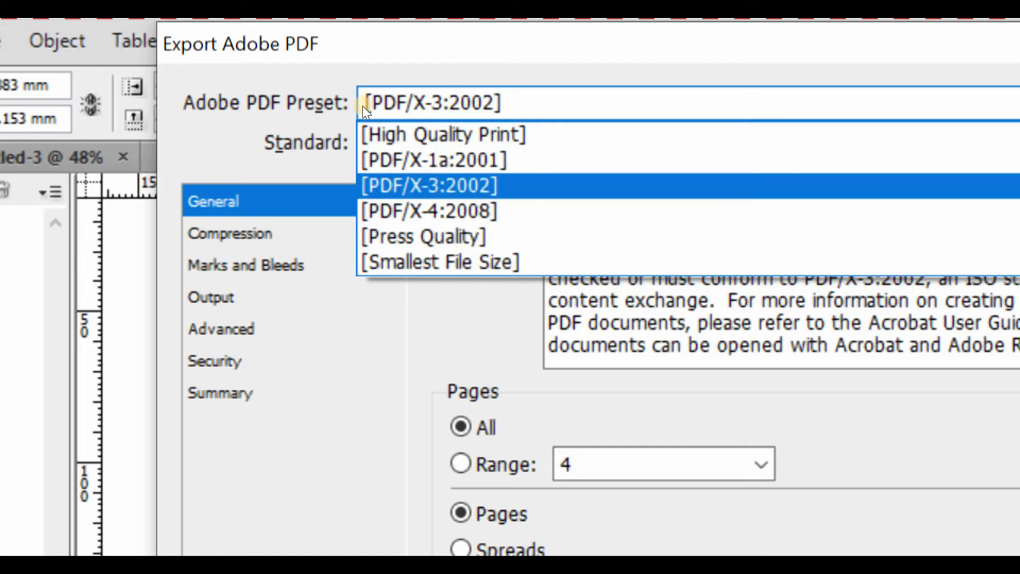
key(Down)
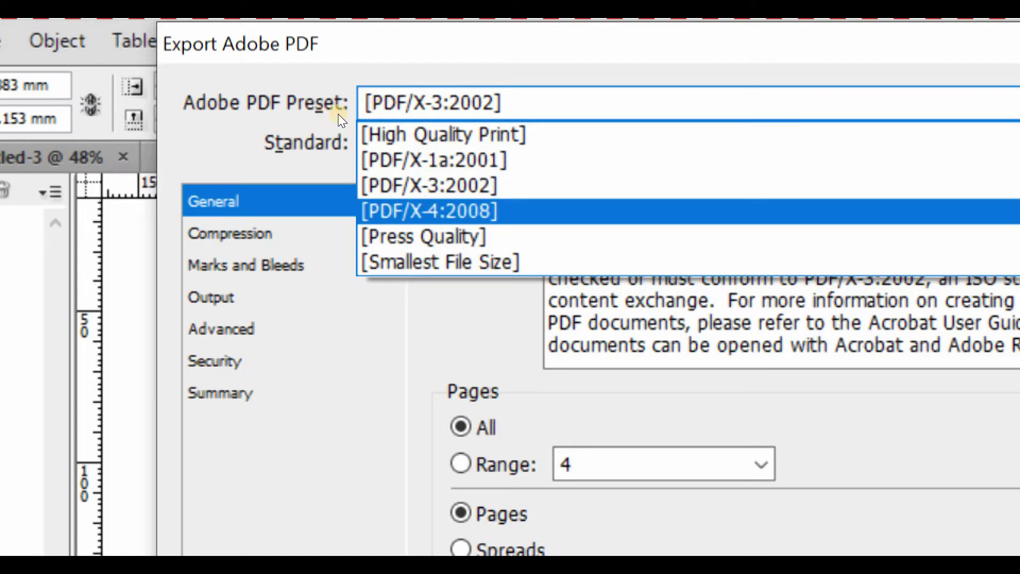
key(Down)
key(Down)
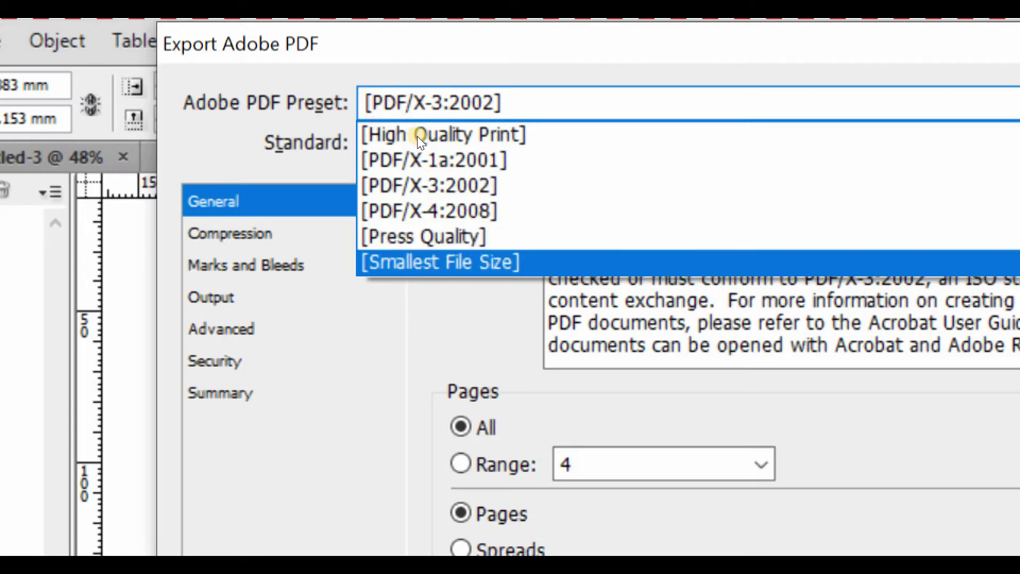
key(Up)
key(Up)
key(Up)
key(Up)
key(Up)
key(Escape)
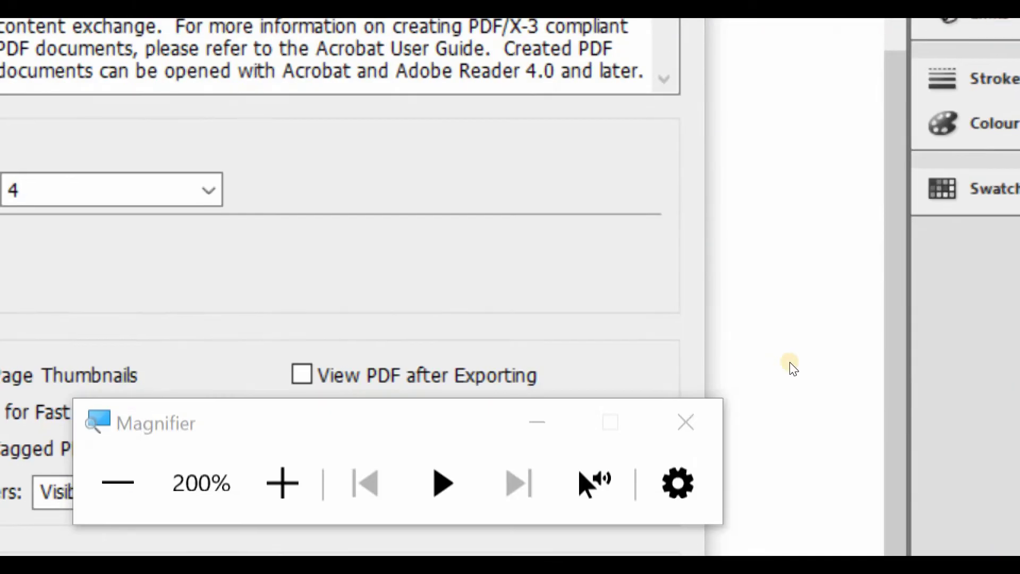
click(708, 423)
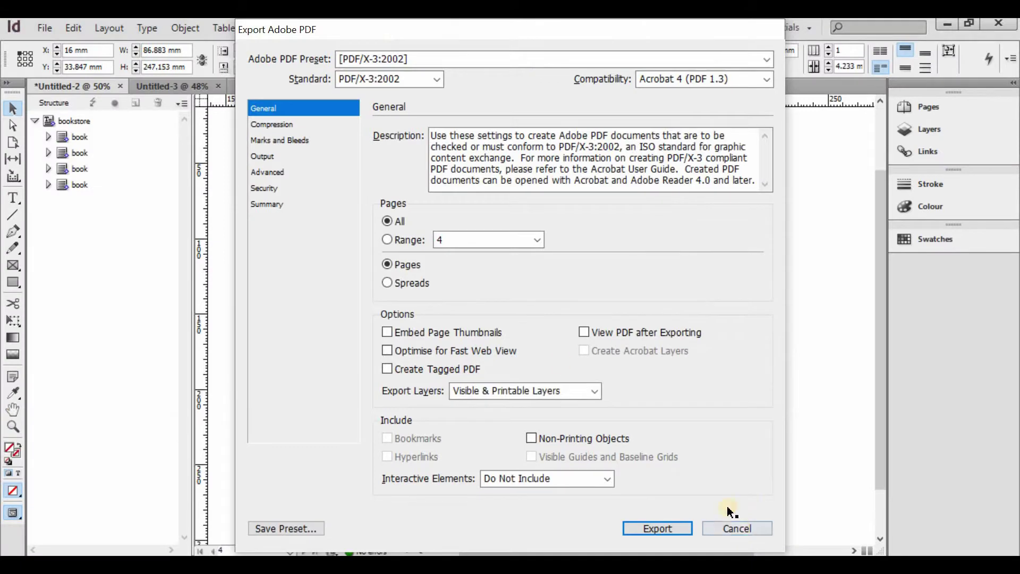
click(741, 528)
click(42, 28)
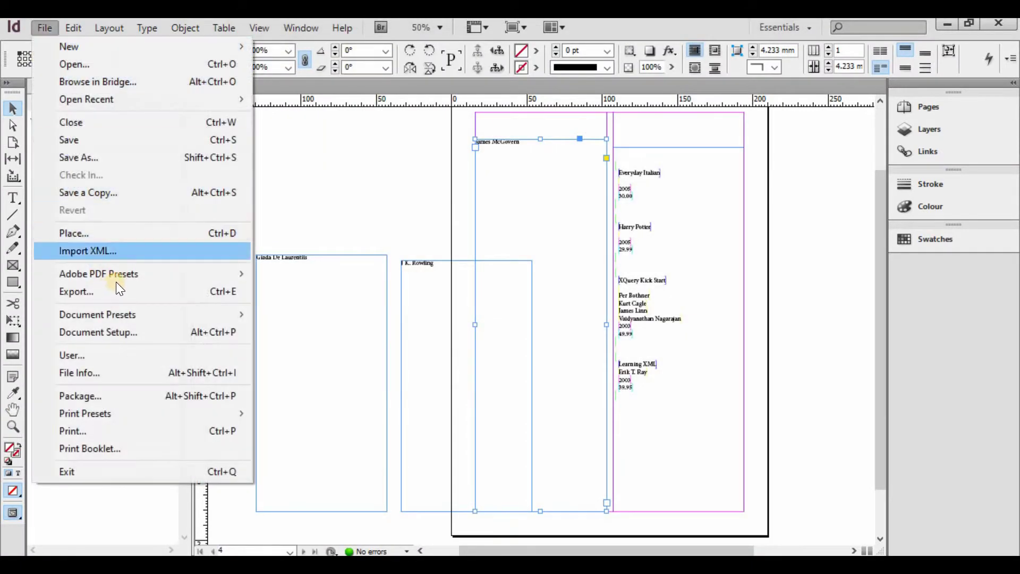
mouse_move(148, 279)
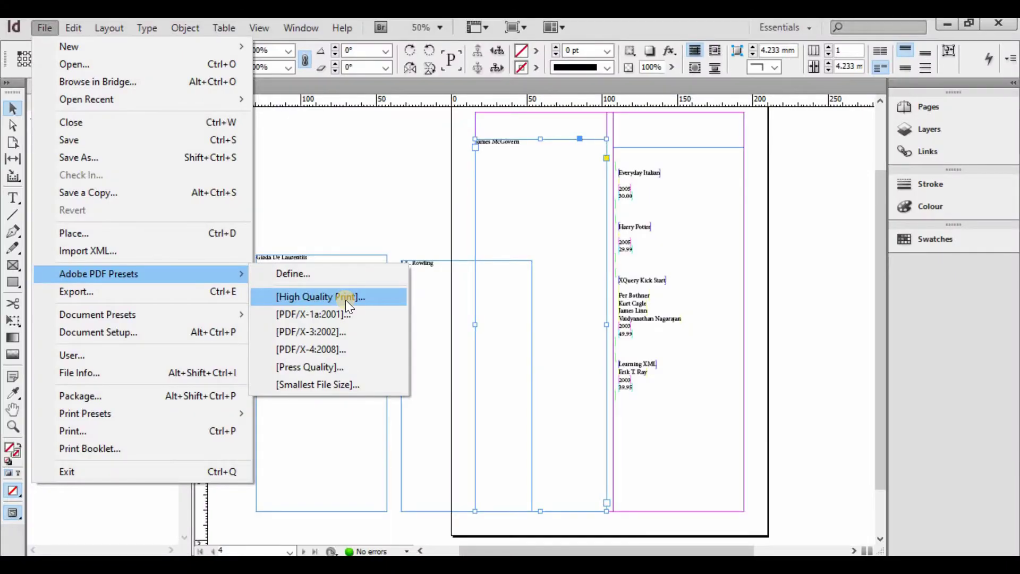
click(346, 299)
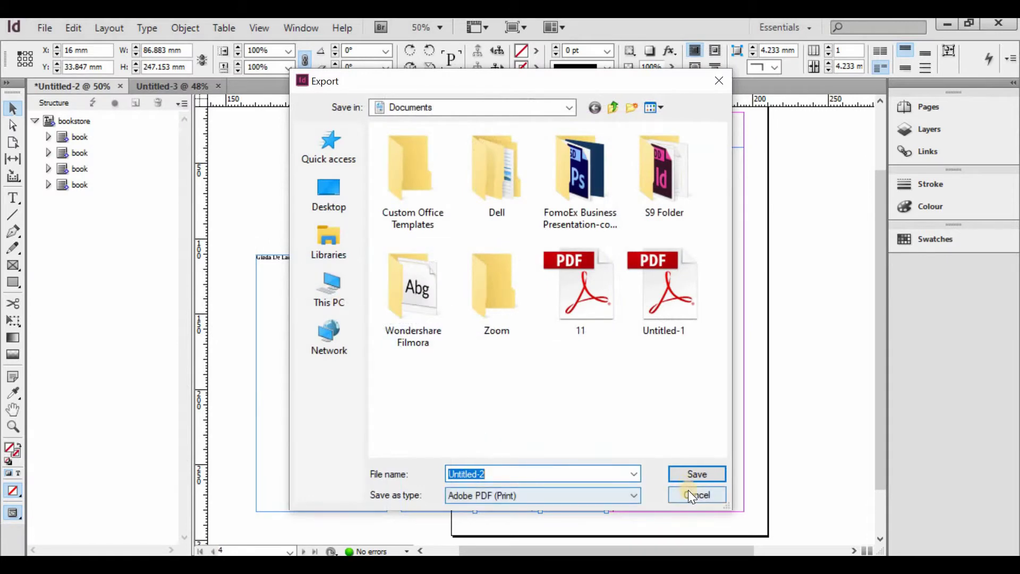
click(691, 495)
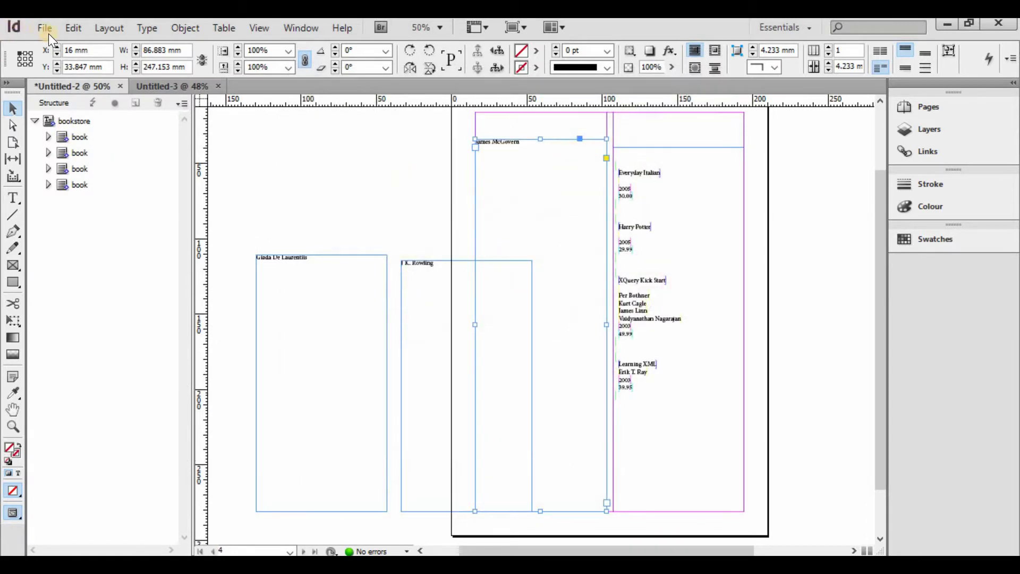
- Start a preset-based PDF export of Untitled-2, using the High Quality Print preset with the standard None
click(46, 29)
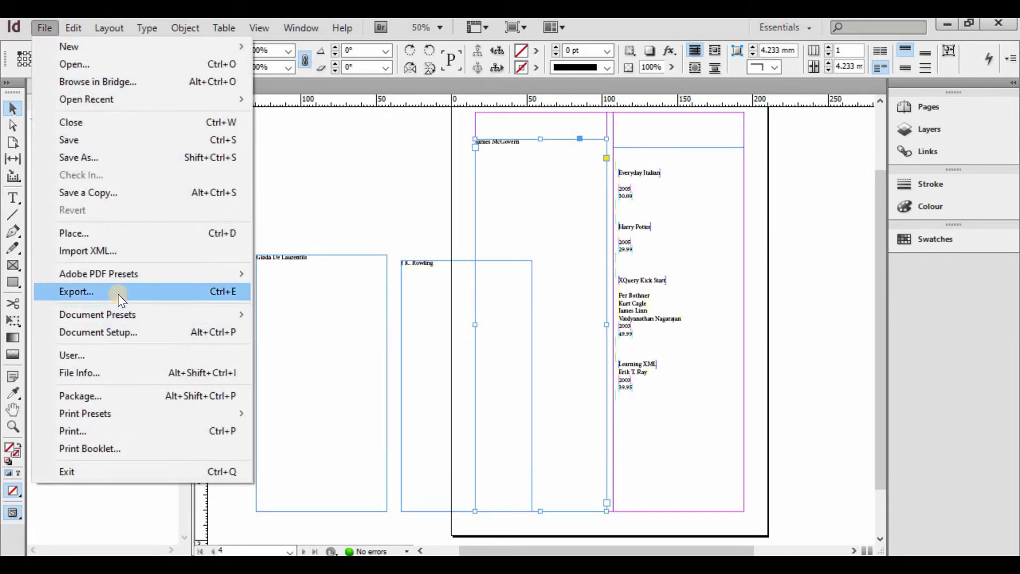
mouse_move(133, 273)
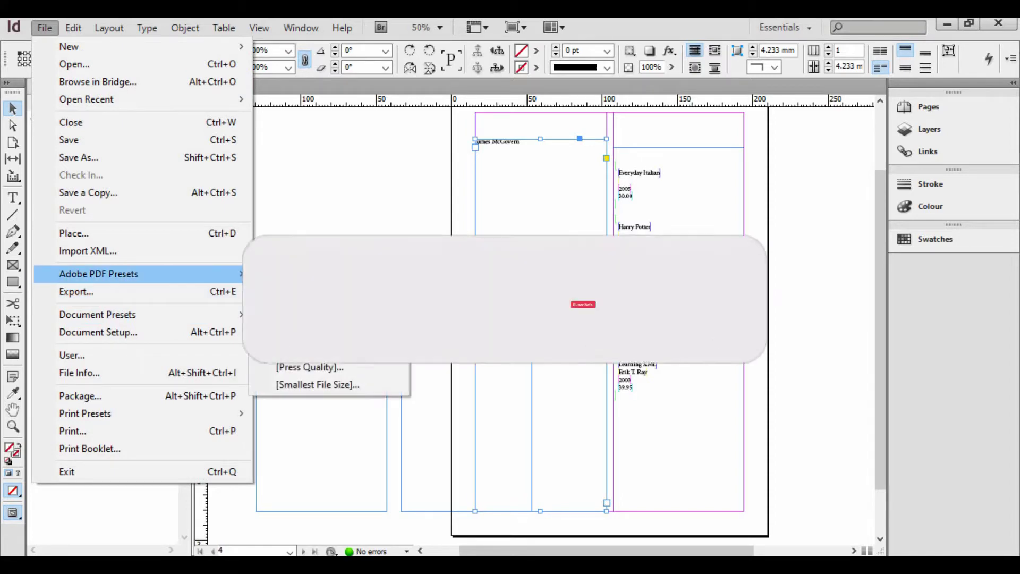
click(335, 299)
click(684, 474)
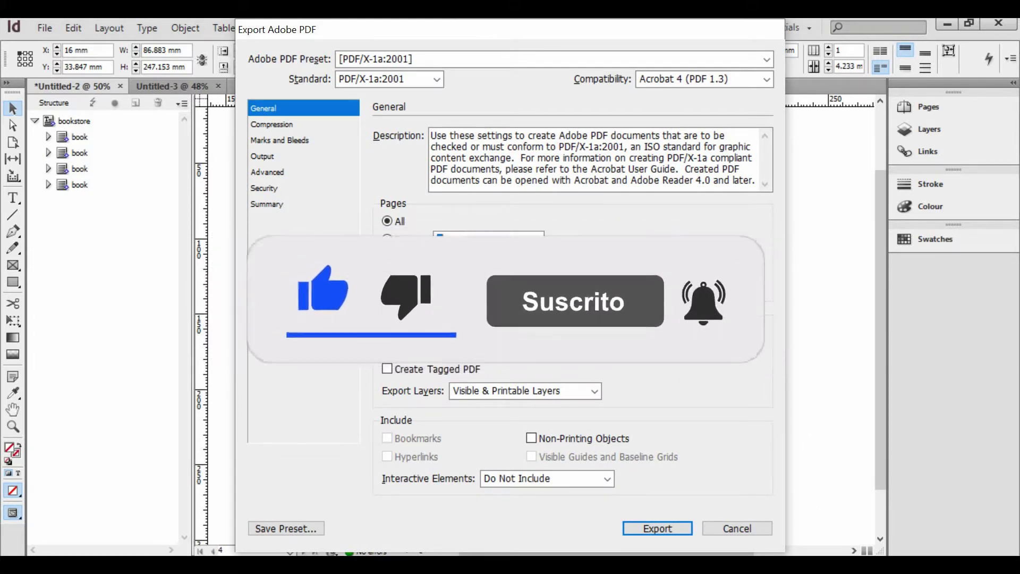
click(387, 56)
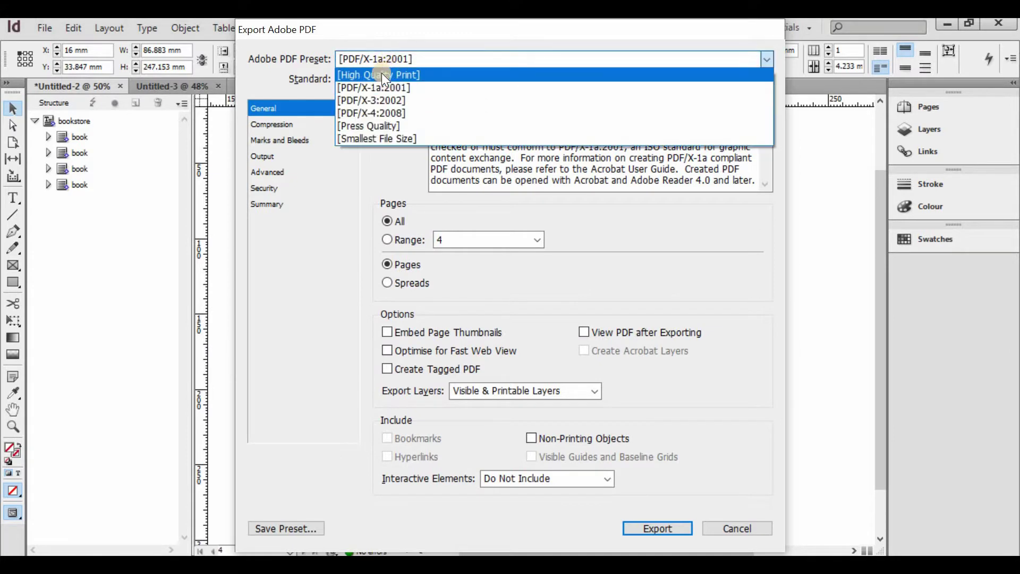
click(381, 73)
click(394, 84)
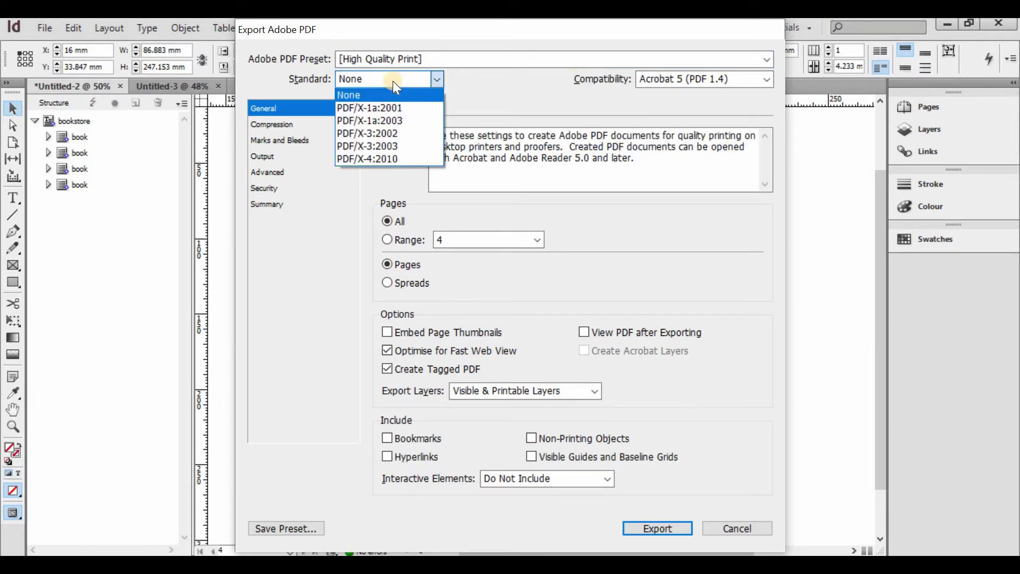
click(393, 82)
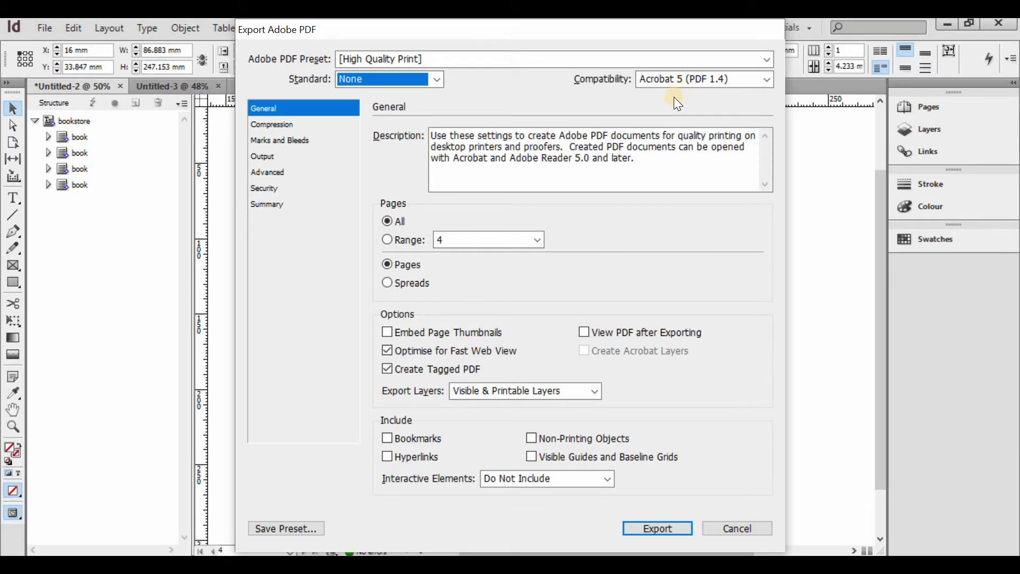
- Set the greyscale image downsampling in the compression settings to 250 pixels per inch
click(259, 125)
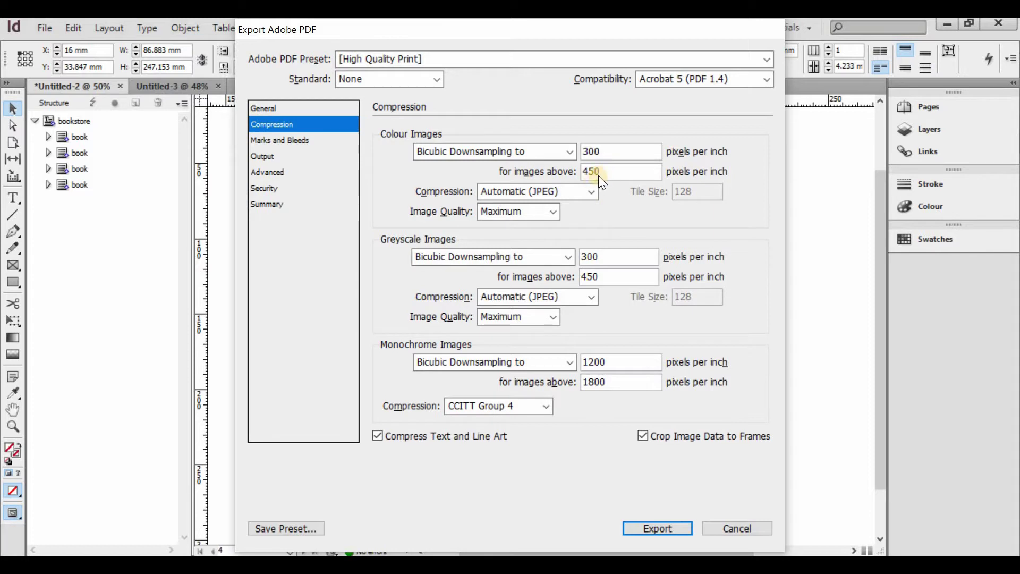
click(594, 258)
double_click(597, 258)
text(250)
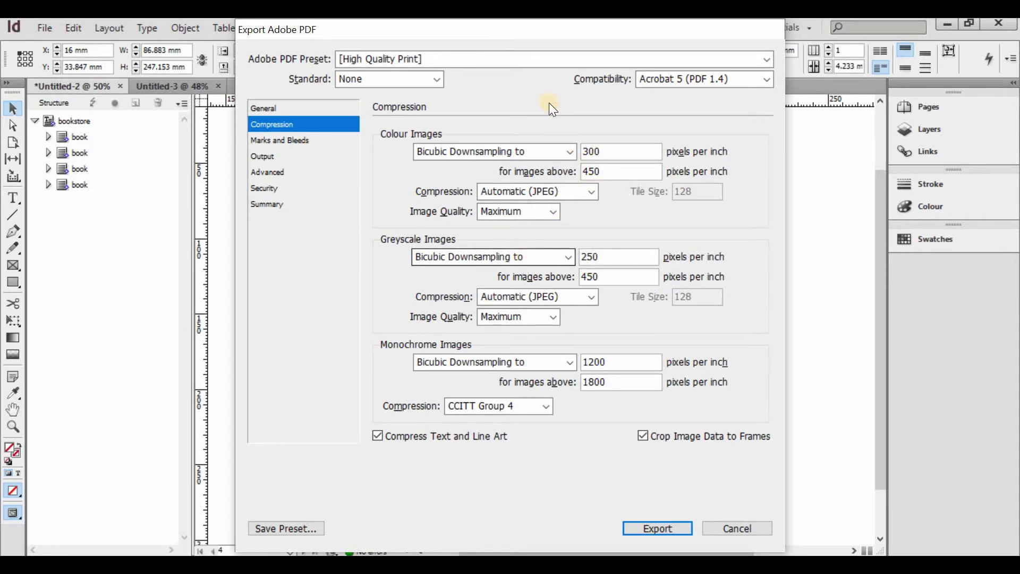
click(597, 152)
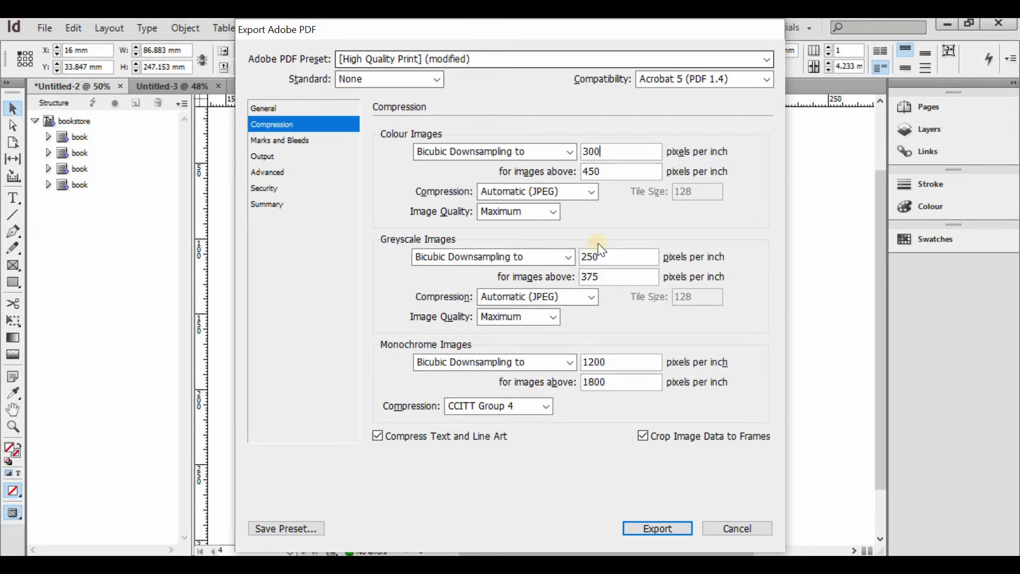
- Set the greyscale image downsampling to 300 pixels per inch and reselect the unmodified High Quality Print preset
click(614, 256)
key(ctrl+a)
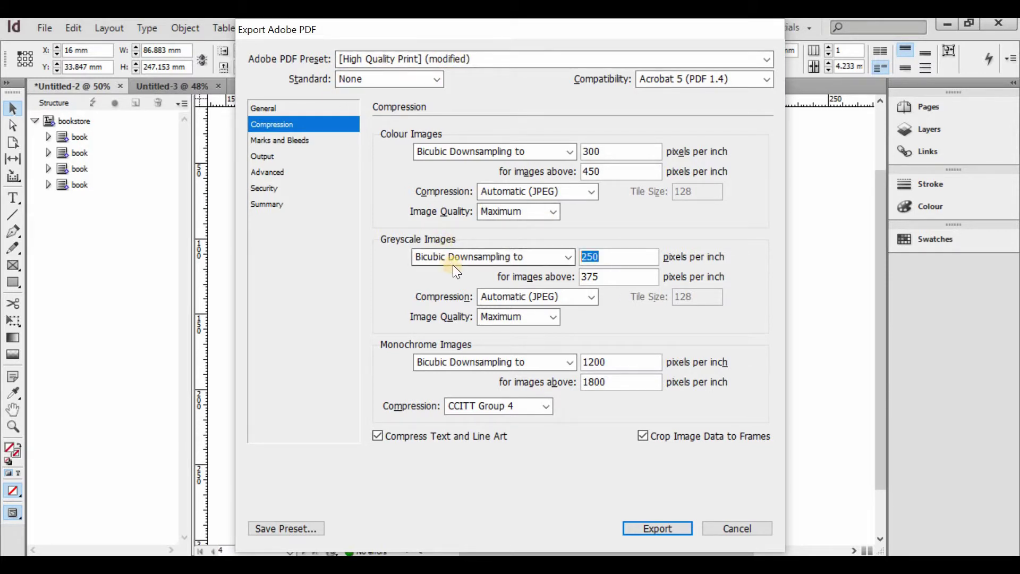
text(300)
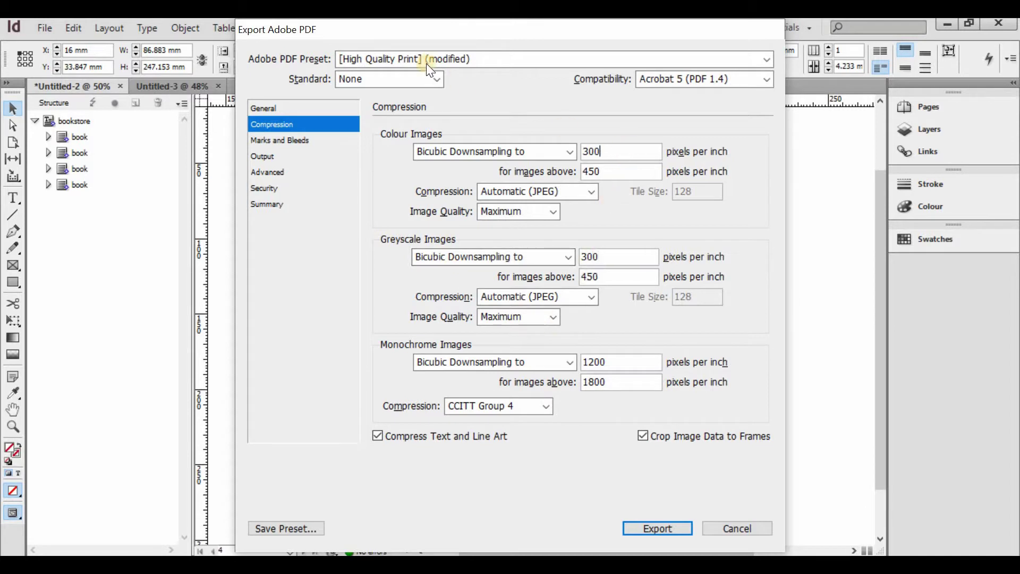
click(428, 54)
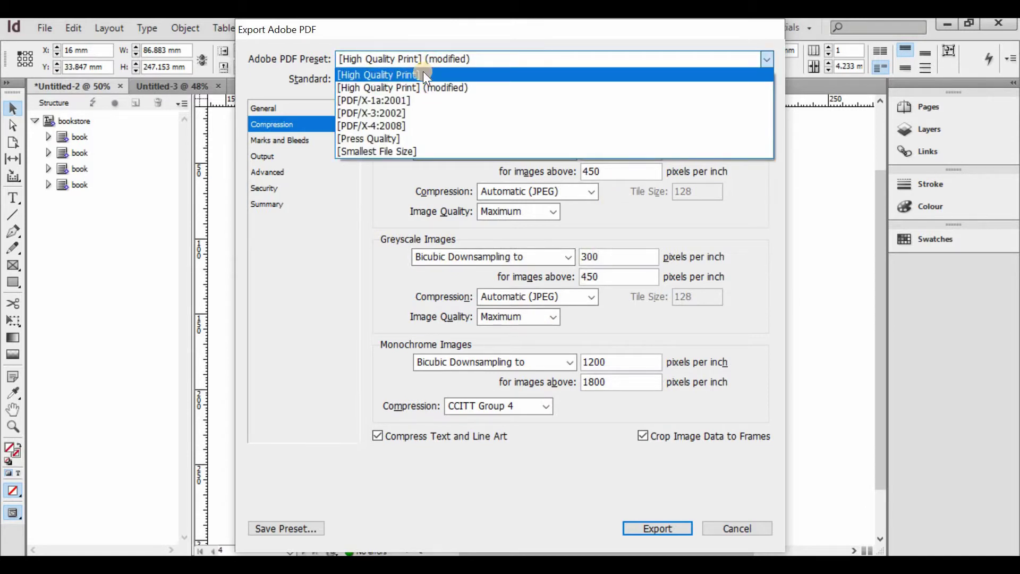
click(424, 75)
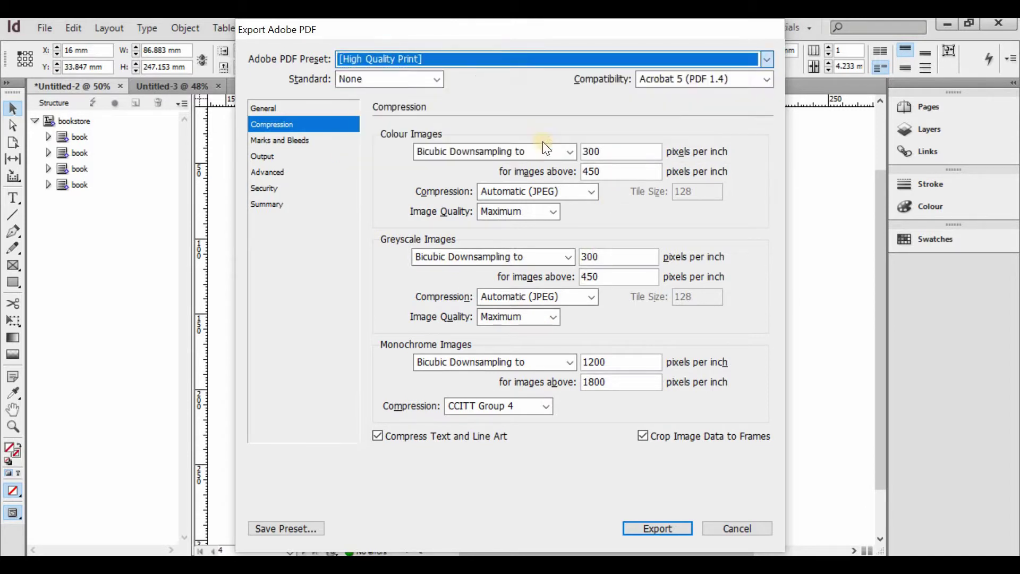
- Enable crop marks and bleed marks for the PDF, and use the document bleed settings
click(309, 141)
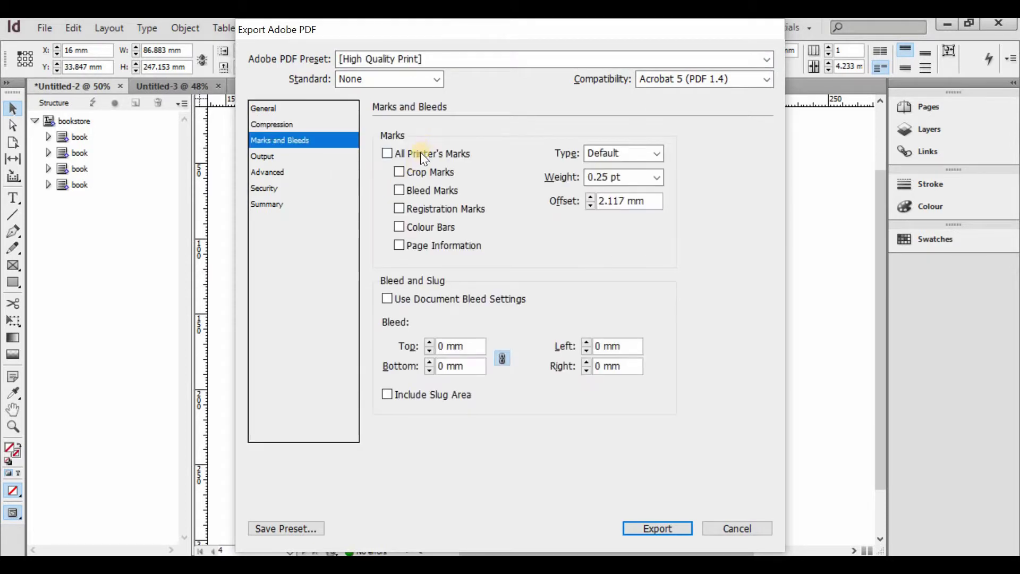
click(409, 171)
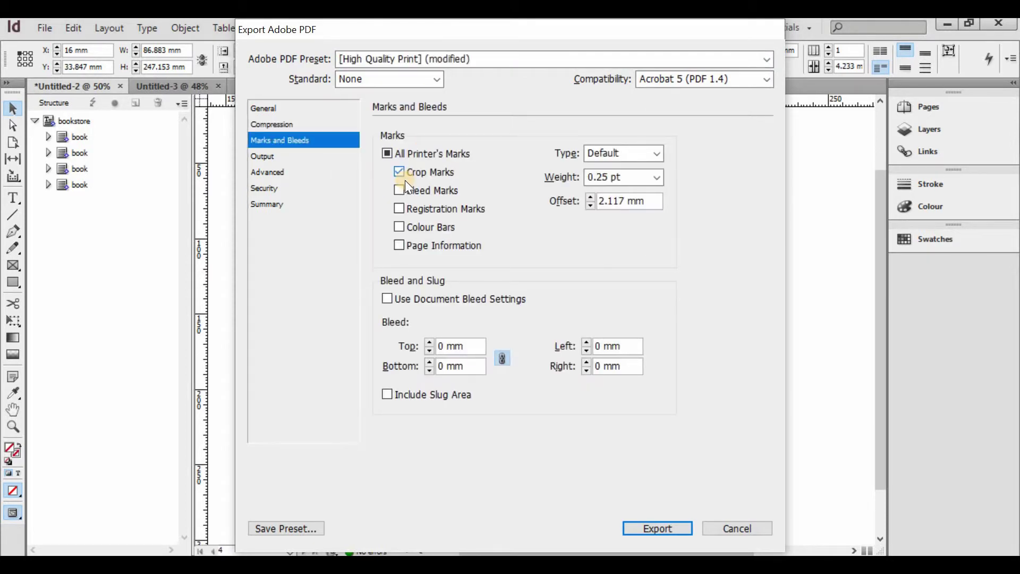
click(402, 190)
click(386, 299)
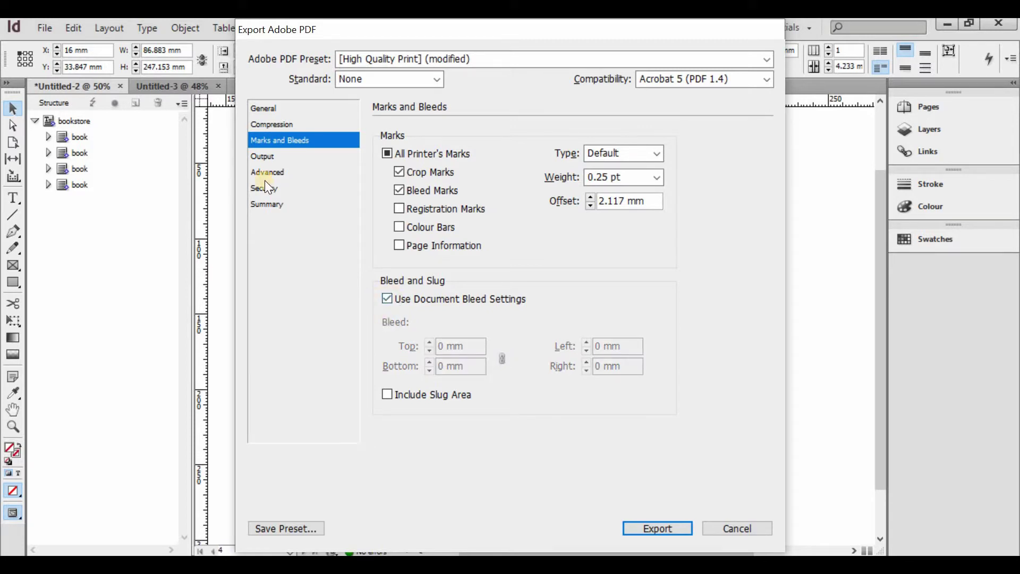
- Review the colour conversion options in the output settings and keep No Colour Conversion
click(285, 156)
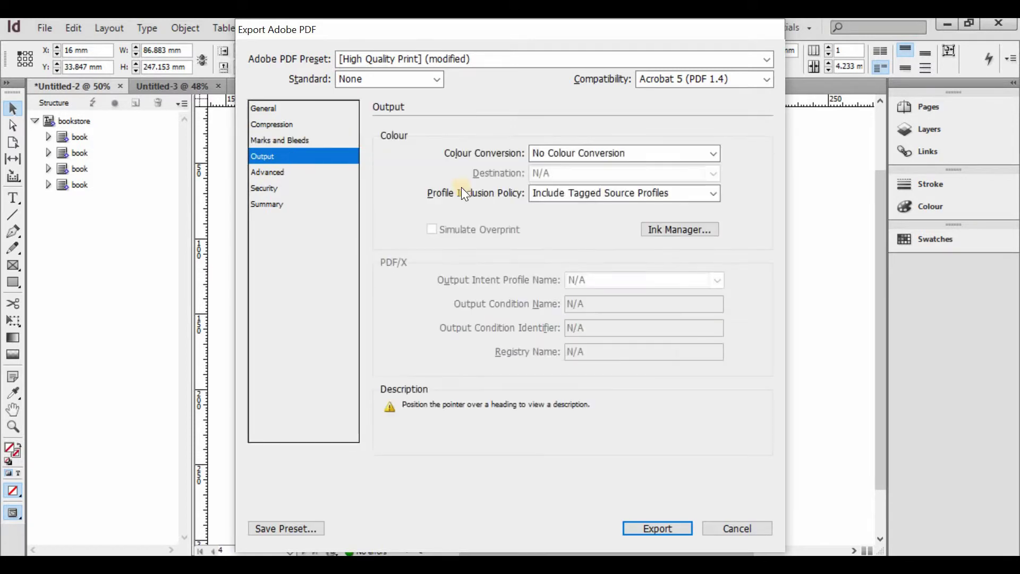
click(601, 152)
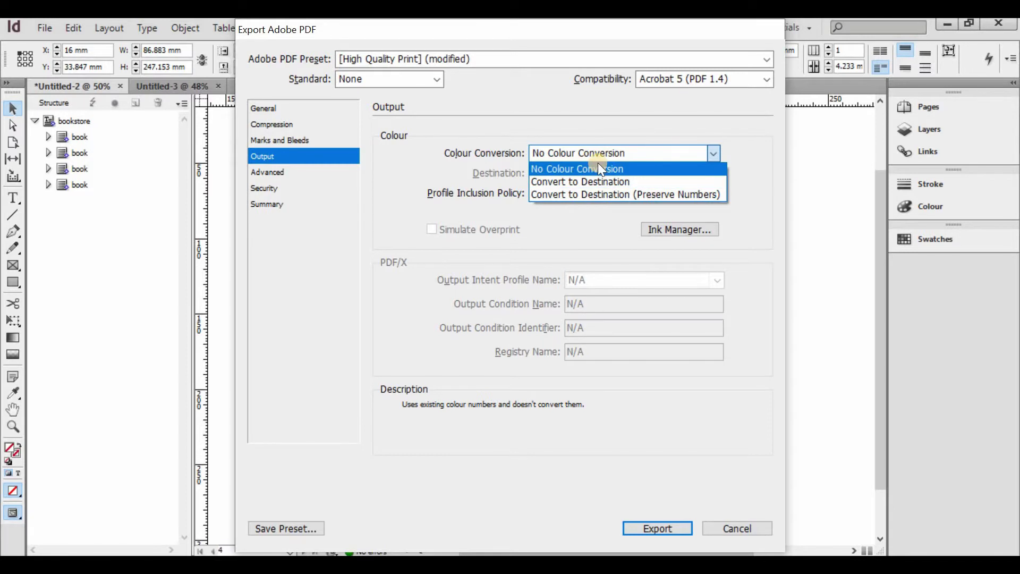
click(534, 154)
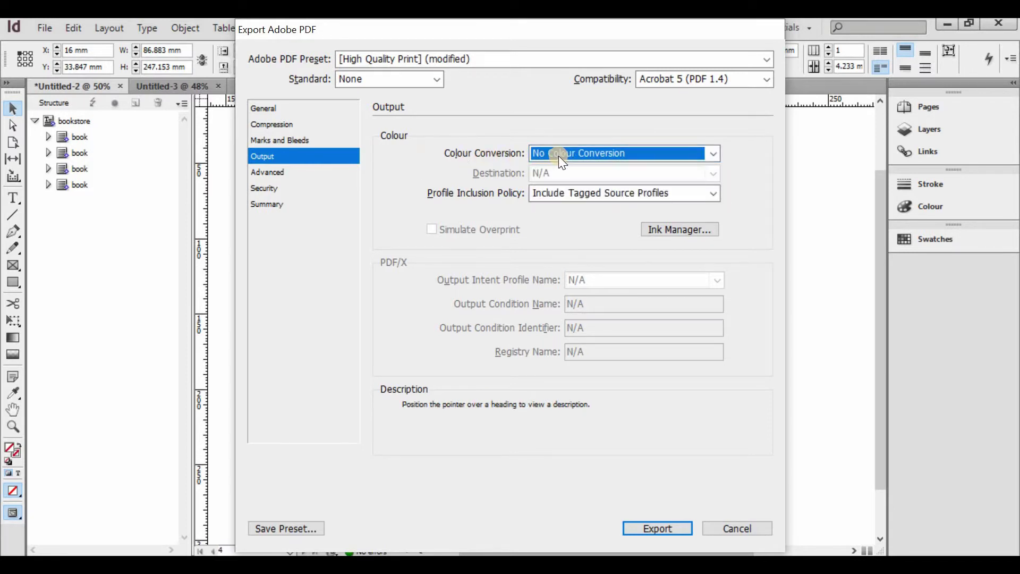
- Review the advanced, security and summary settings of the High Quality Print PDF export
click(297, 170)
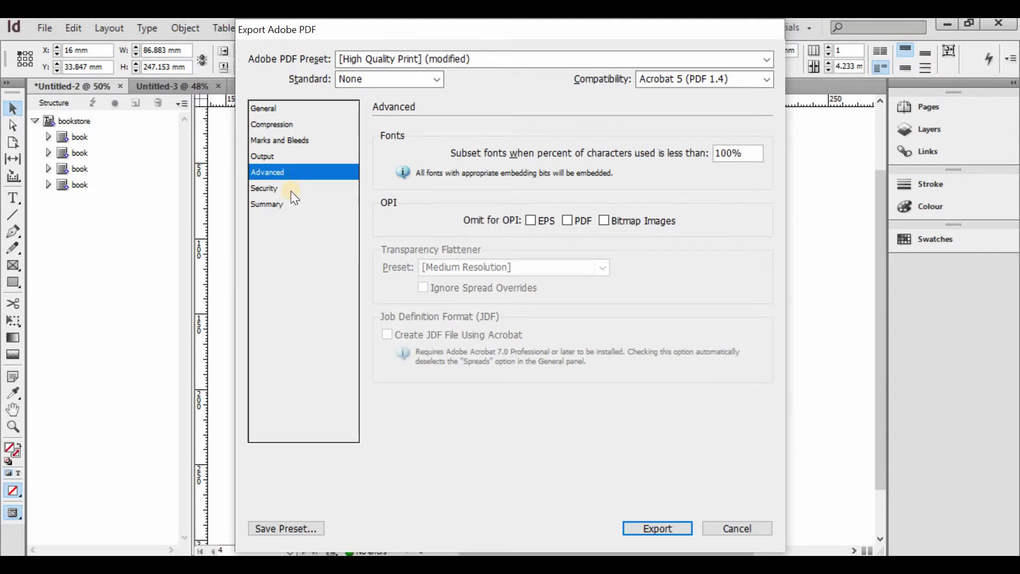
click(293, 191)
click(289, 207)
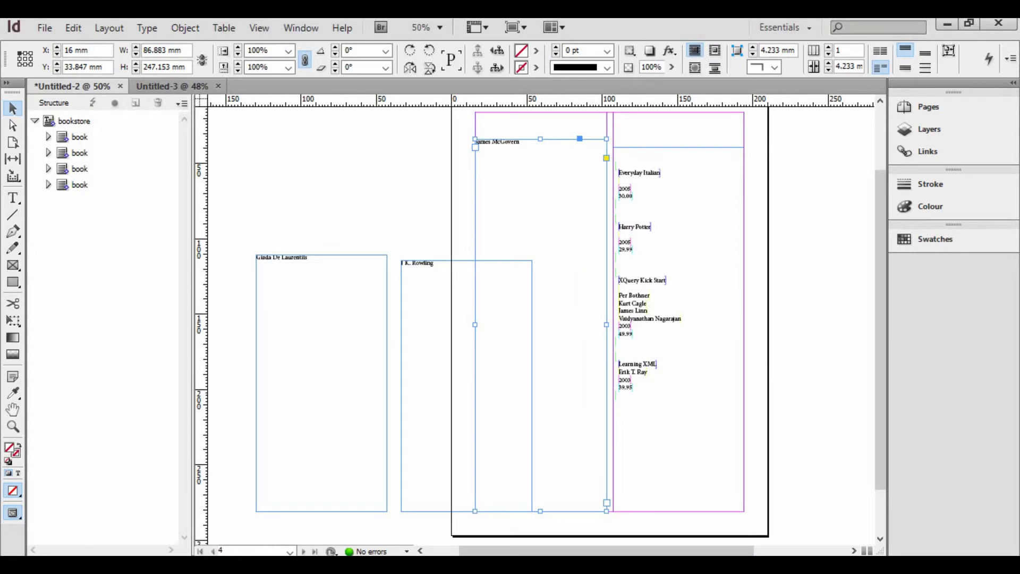
- Open the PDF export settings for Untitled-2 with the PDF/X-1a:2001 preset
click(45, 27)
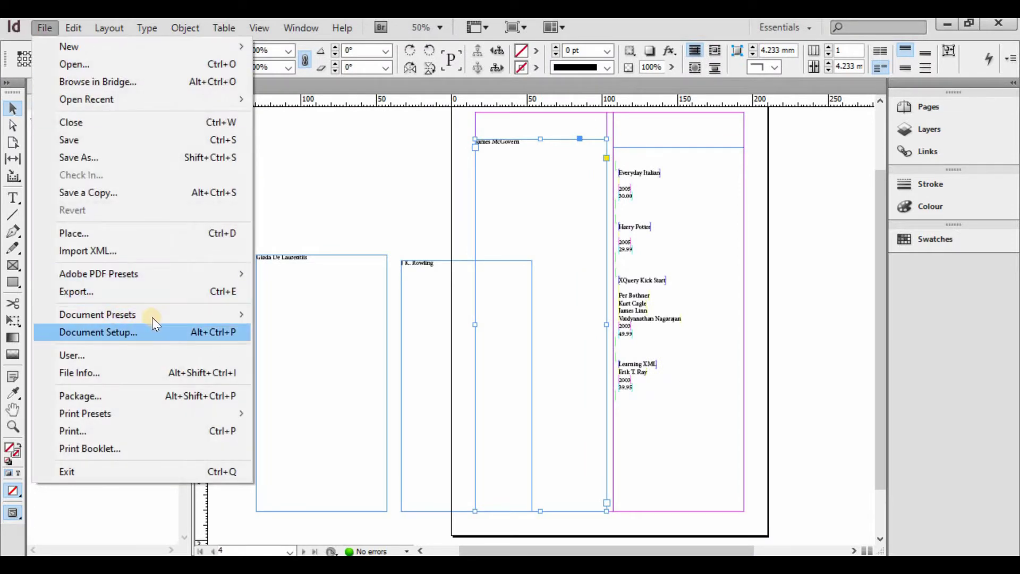
mouse_move(159, 274)
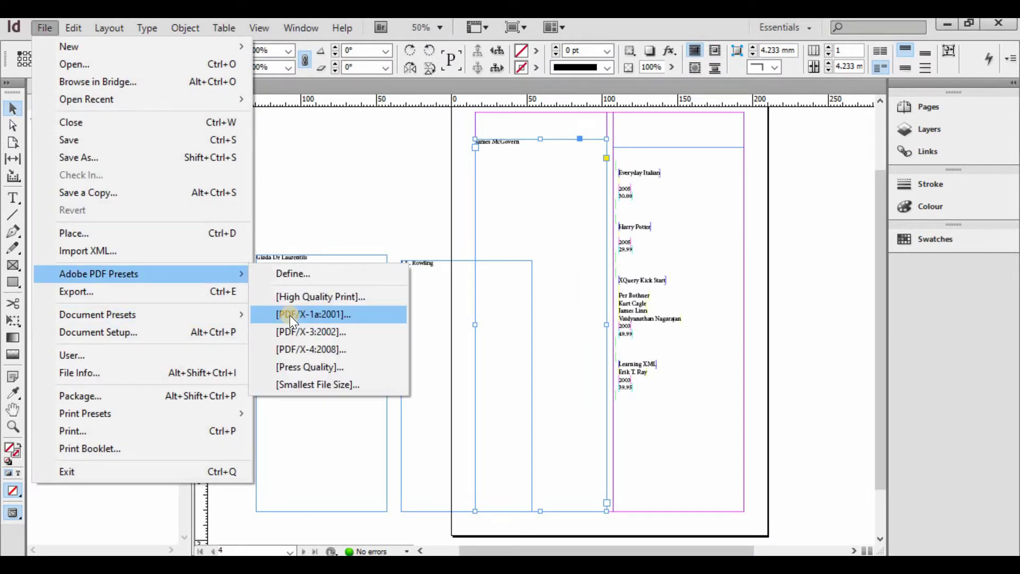
click(289, 315)
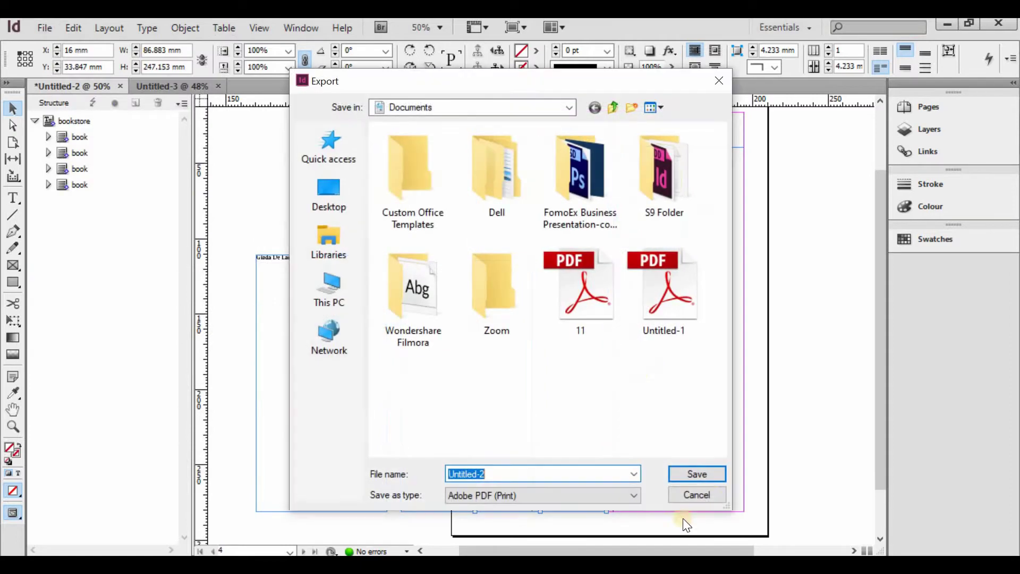
click(715, 474)
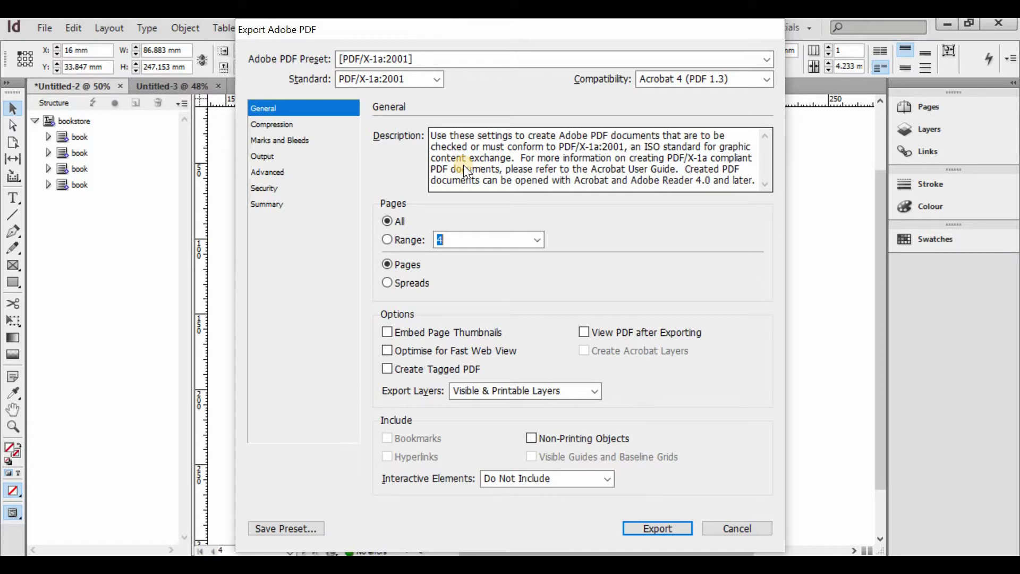
- Review the compression, marks and bleeds, output, advanced and security settings of the PDF/X-1a:2001 preset, and cancel the export
click(279, 124)
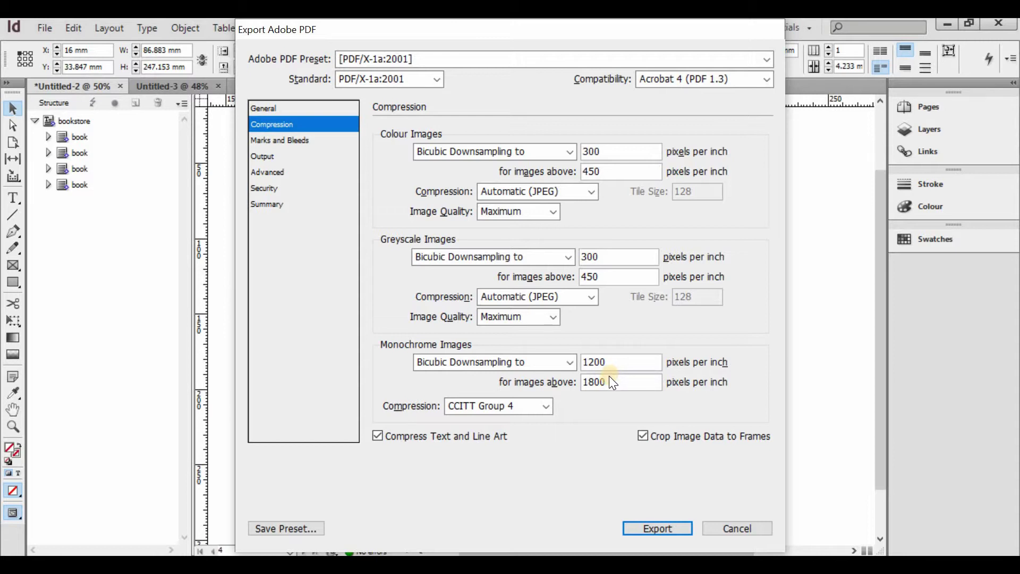
click(320, 139)
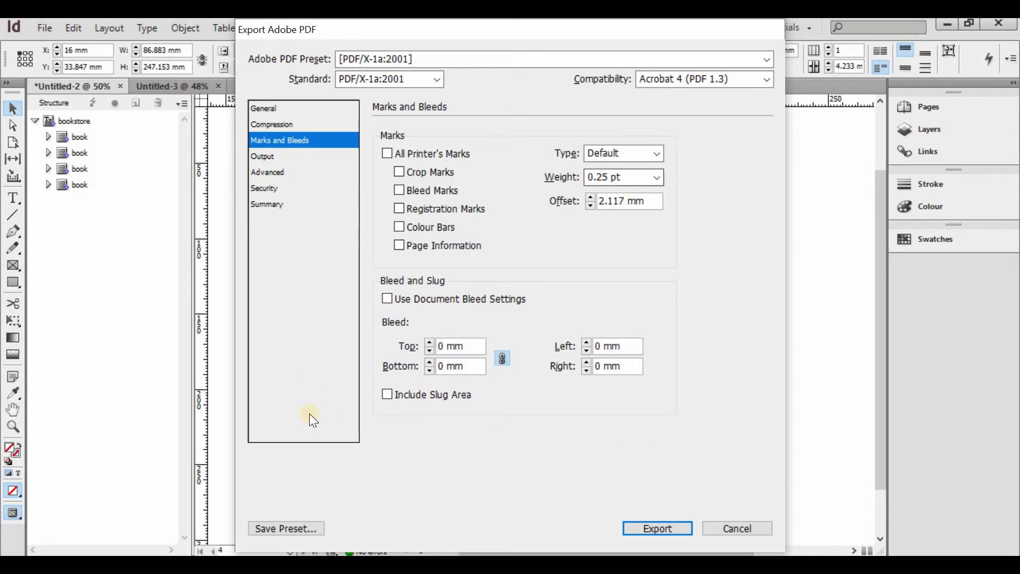
click(286, 158)
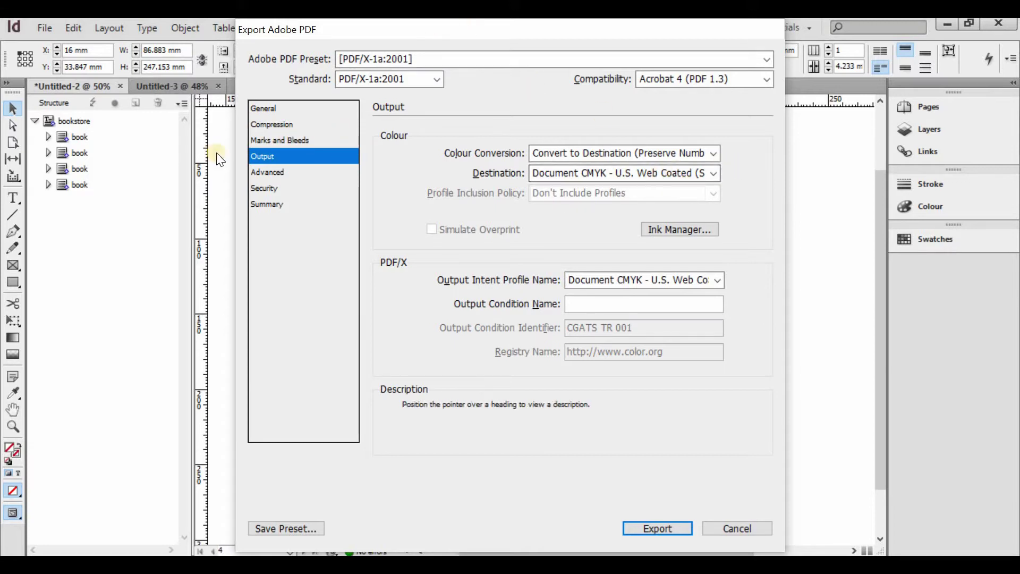
click(285, 172)
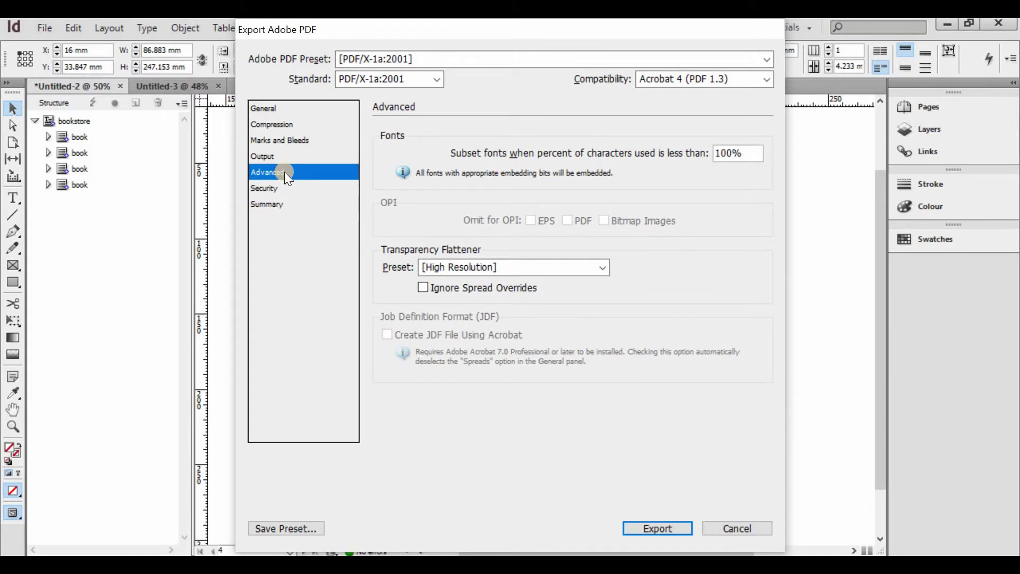
click(289, 186)
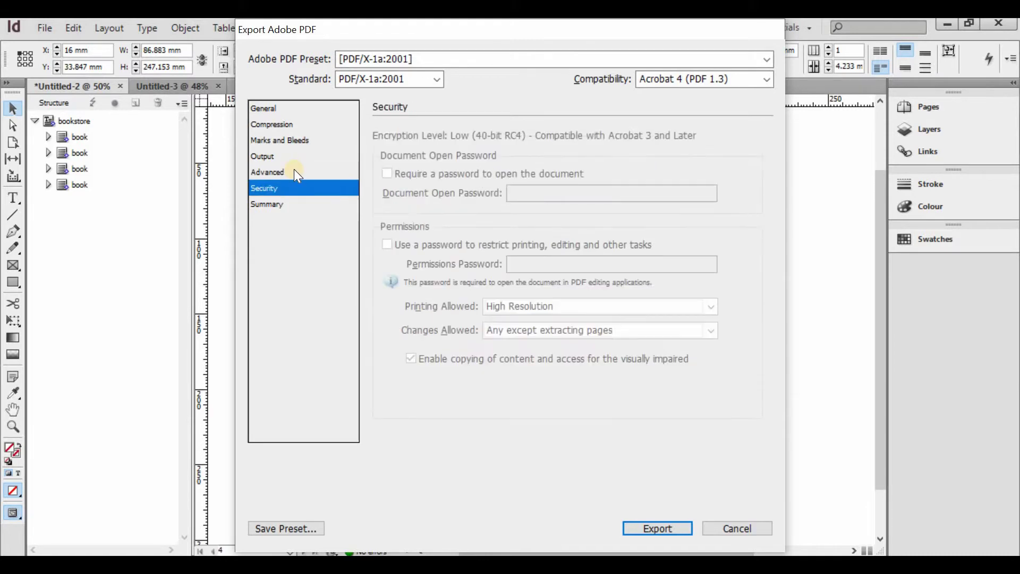
click(295, 169)
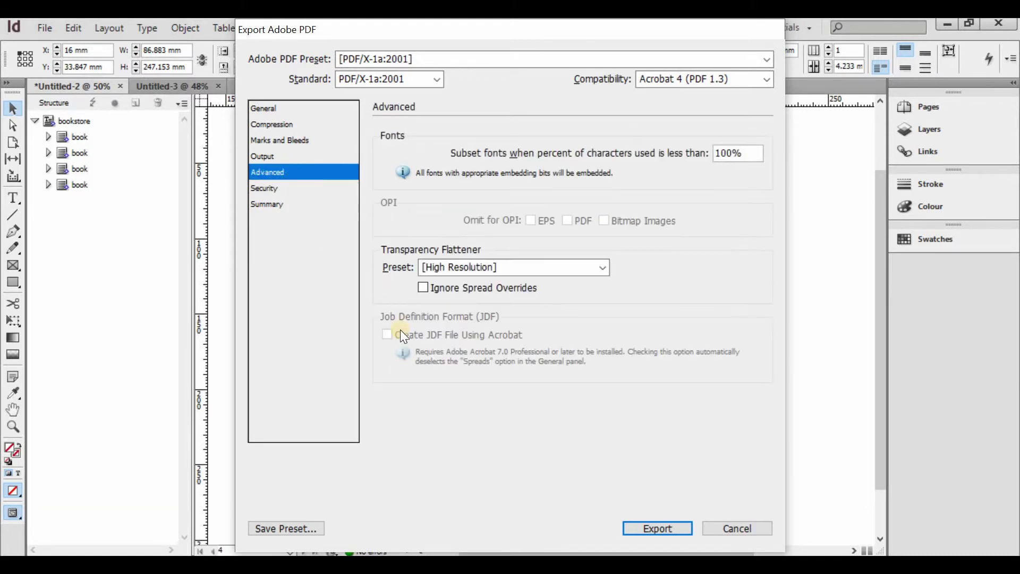
click(268, 193)
click(739, 527)
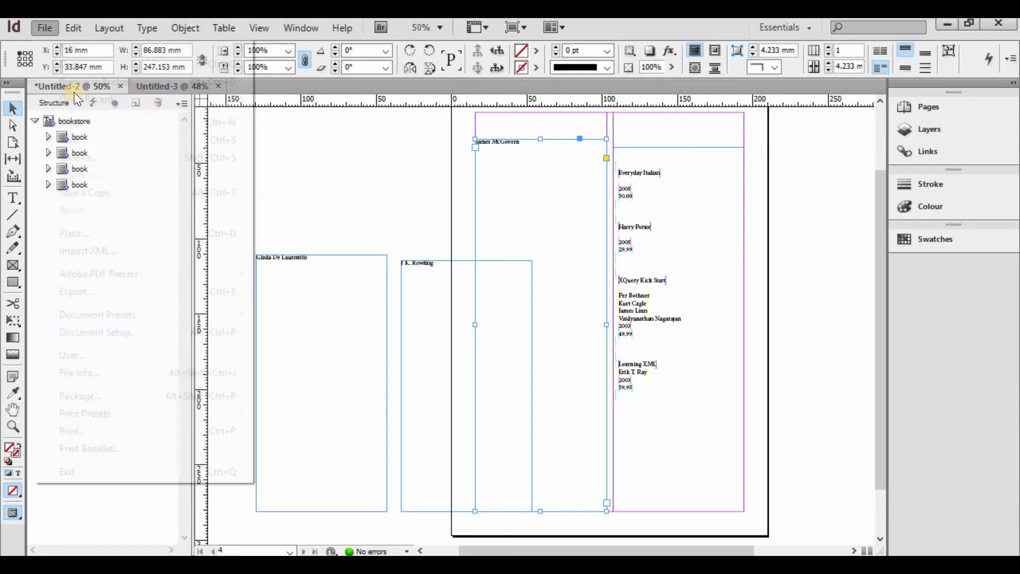
- Open the PDF export settings for Untitled-2 with the PDF/X-3:2002 preset
click(45, 27)
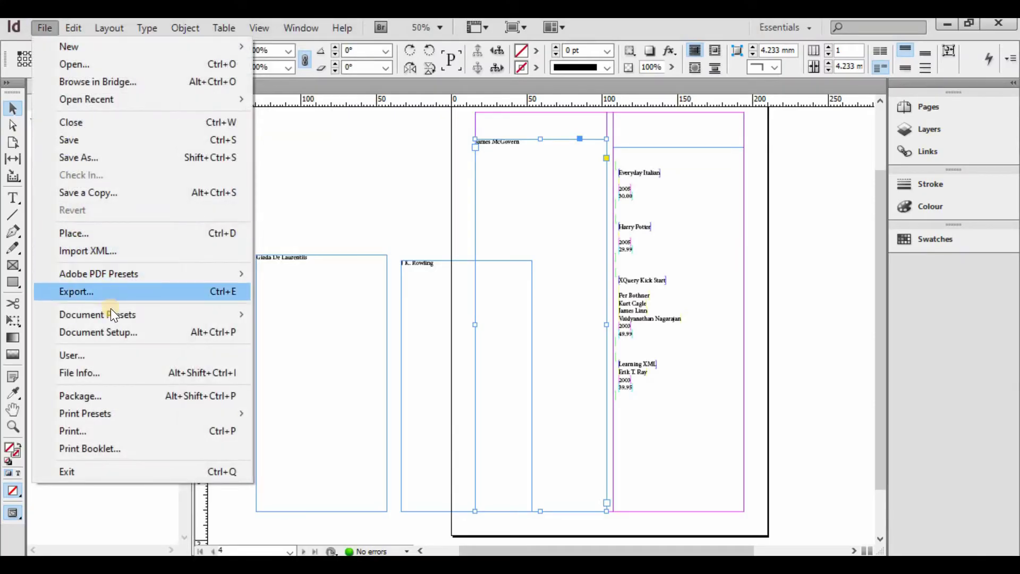
mouse_move(212, 274)
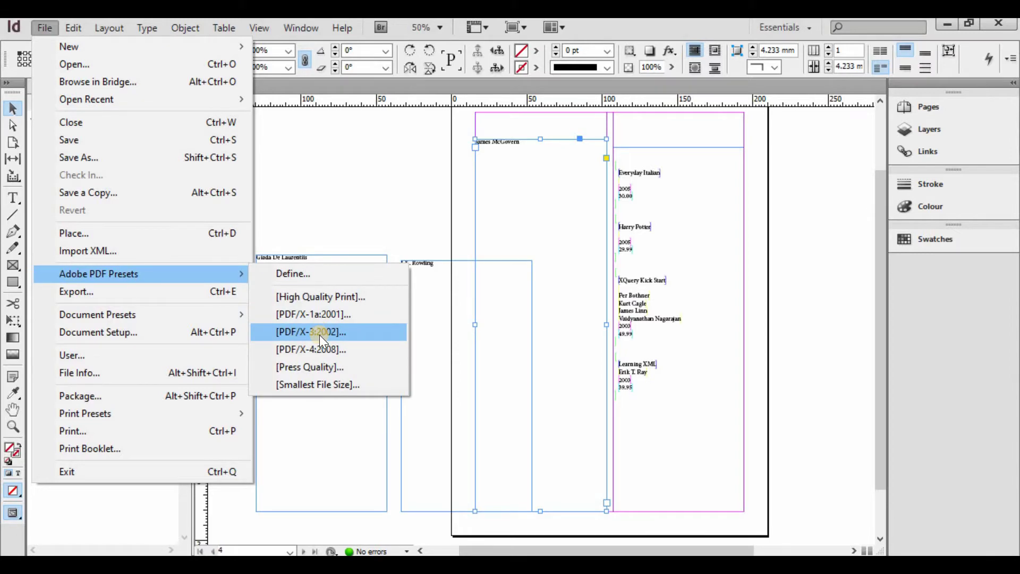
click(313, 332)
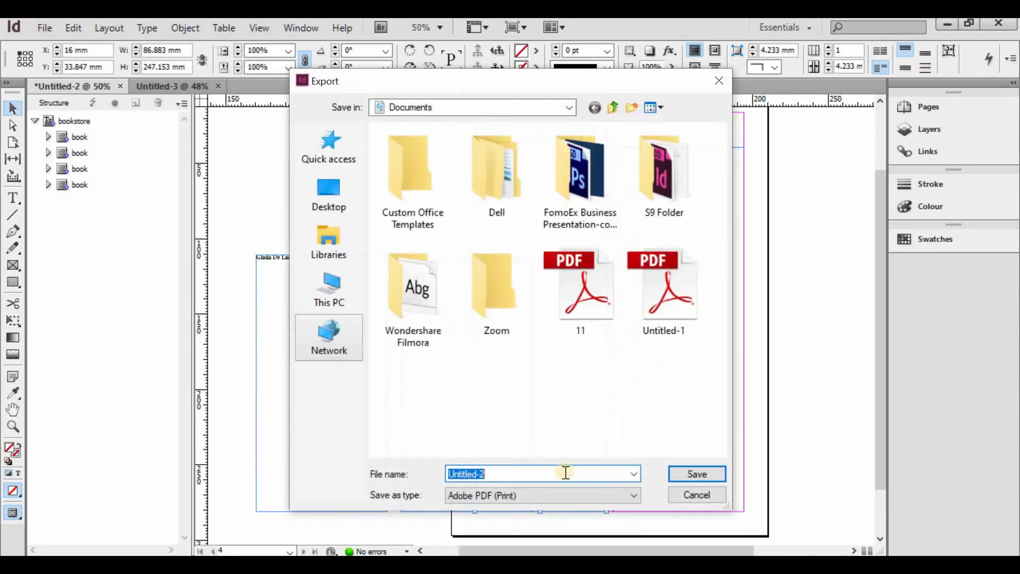
click(685, 475)
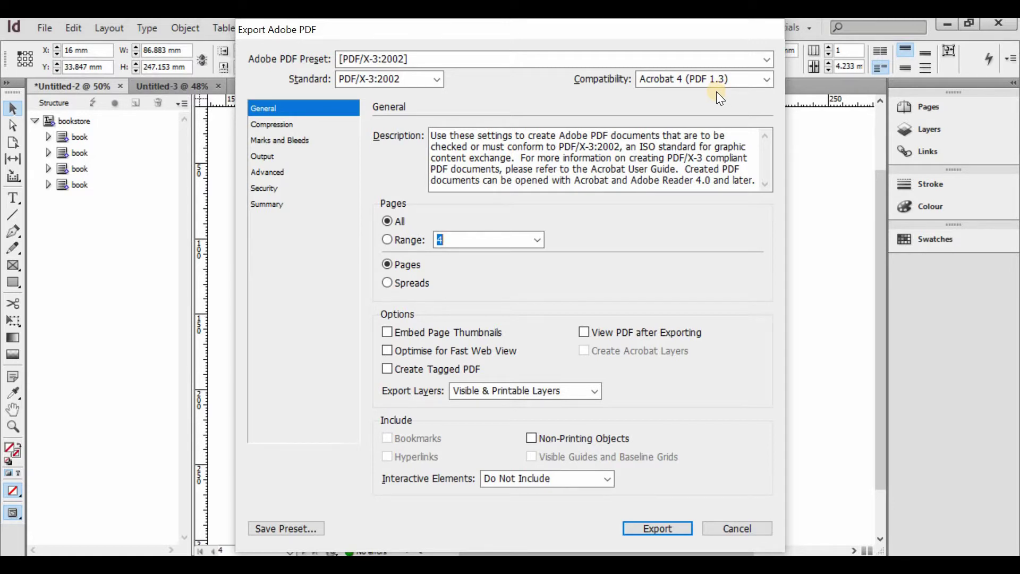
- Review the compression, marks and bleeds, output and advanced settings of the PDF/X-3:2002 preset, including its output intent profile
click(269, 128)
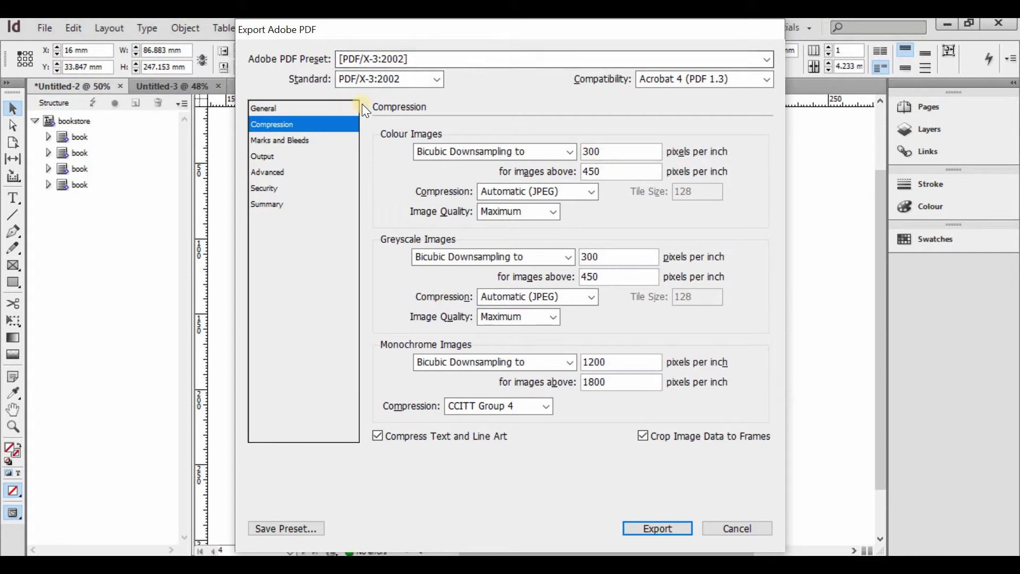
click(287, 142)
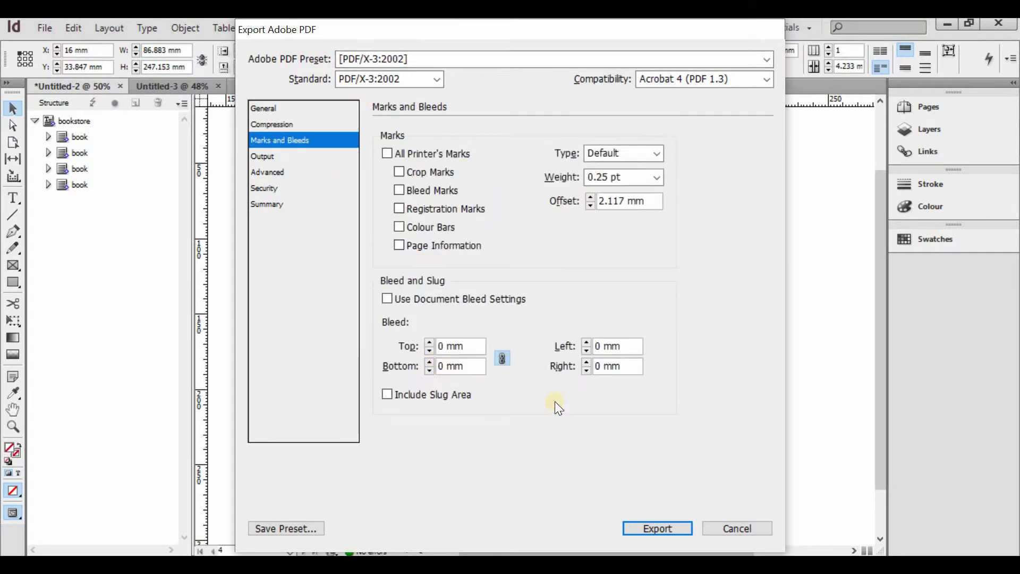
click(272, 159)
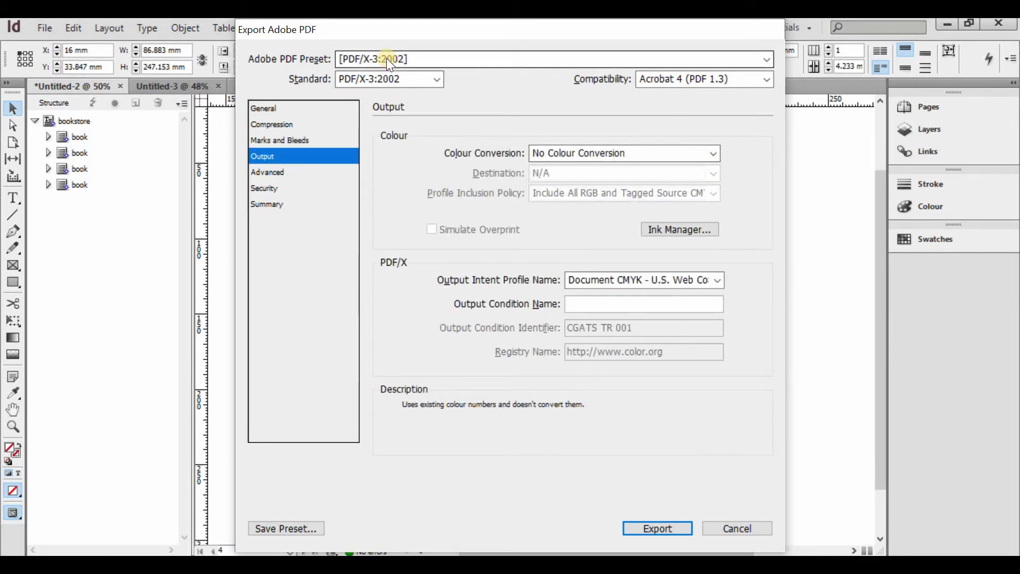
click(303, 175)
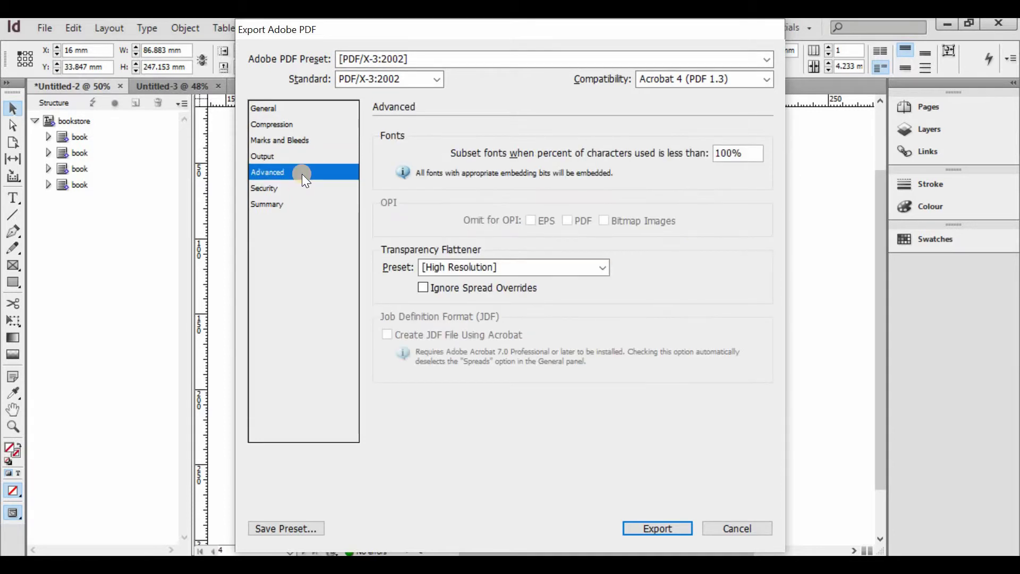
click(302, 157)
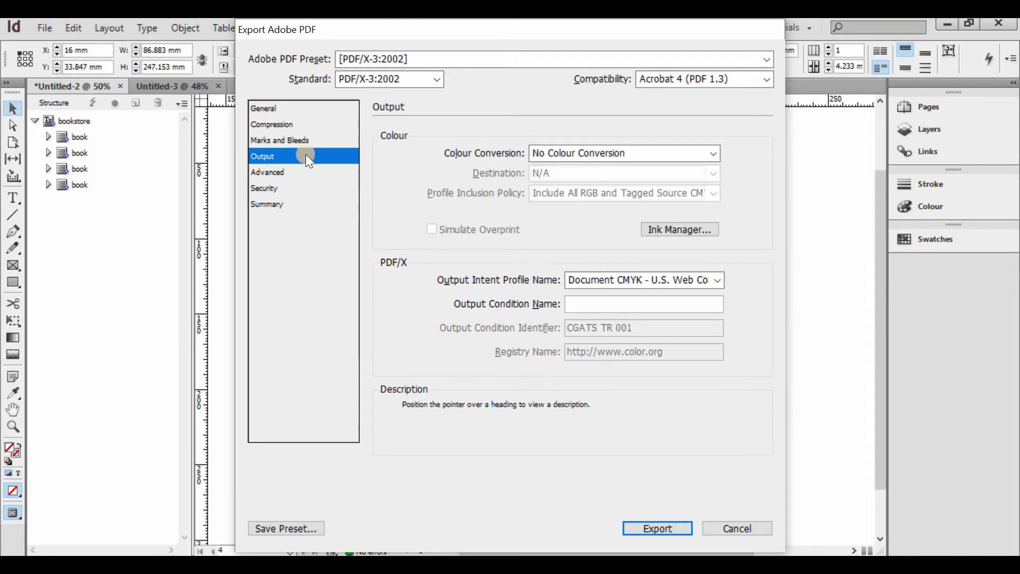
click(700, 273)
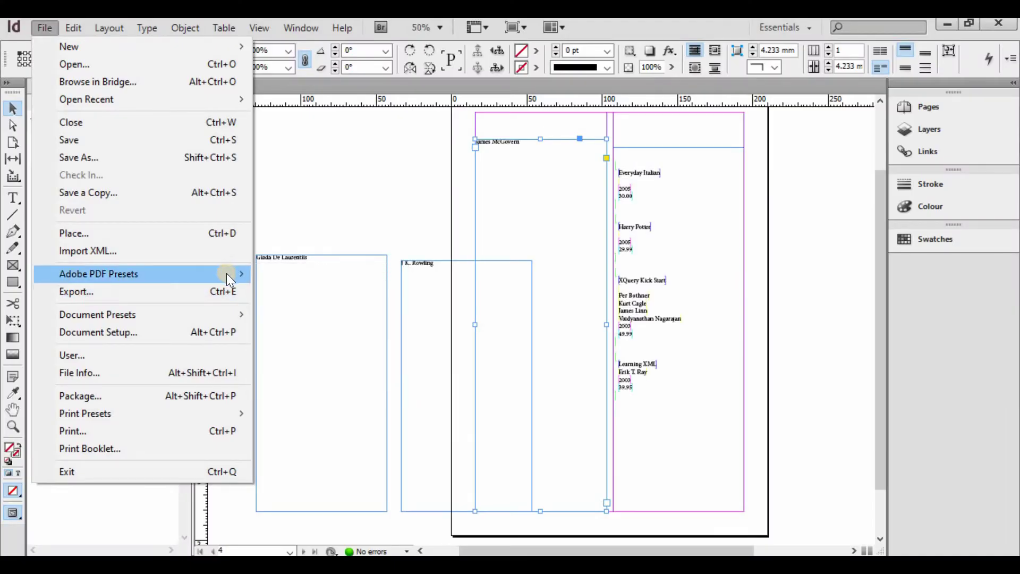
- Open the PDF export settings for Untitled-2 with the PDF/X-4:2008 preset
mouse_move(227, 273)
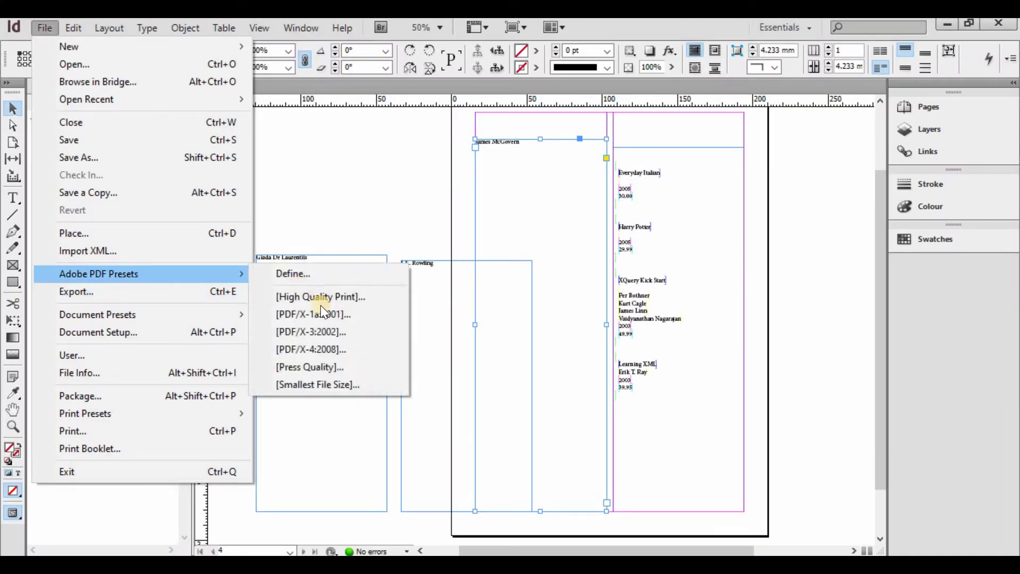
click(321, 352)
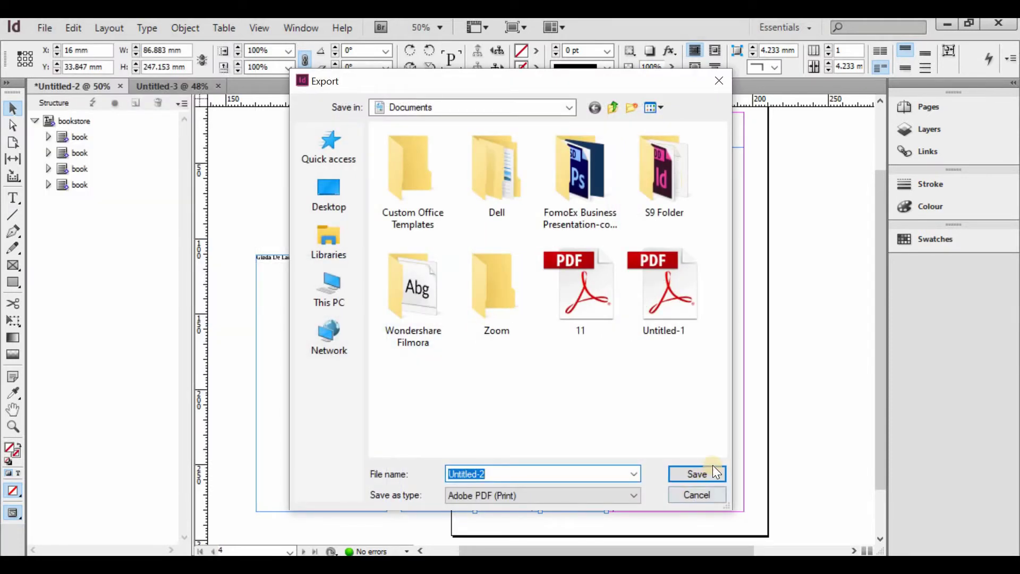
click(713, 469)
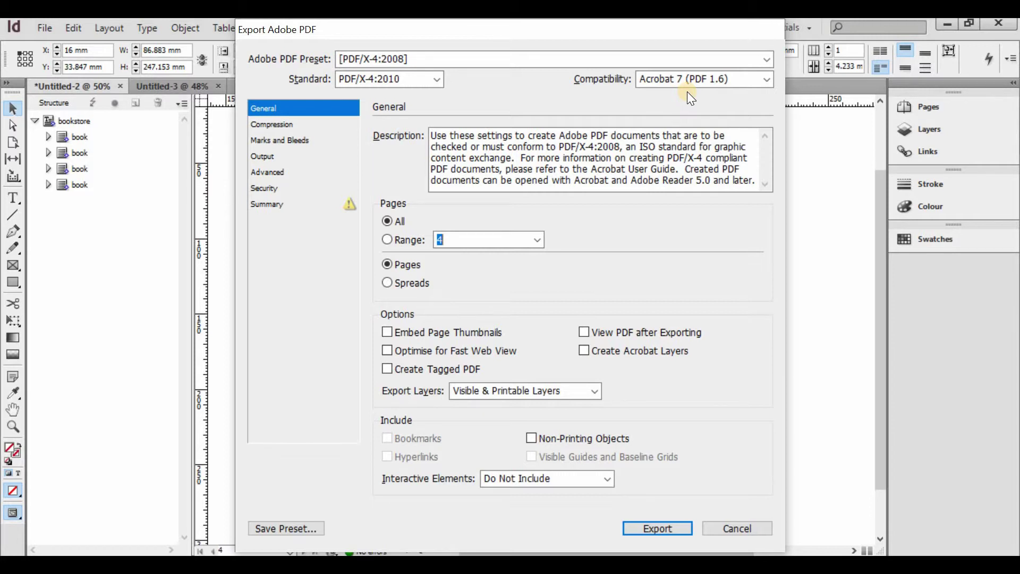
- Review the compression, marks and bleeds, output and advanced settings of the PDF/X-4:2008 preset, and cancel the export
click(272, 125)
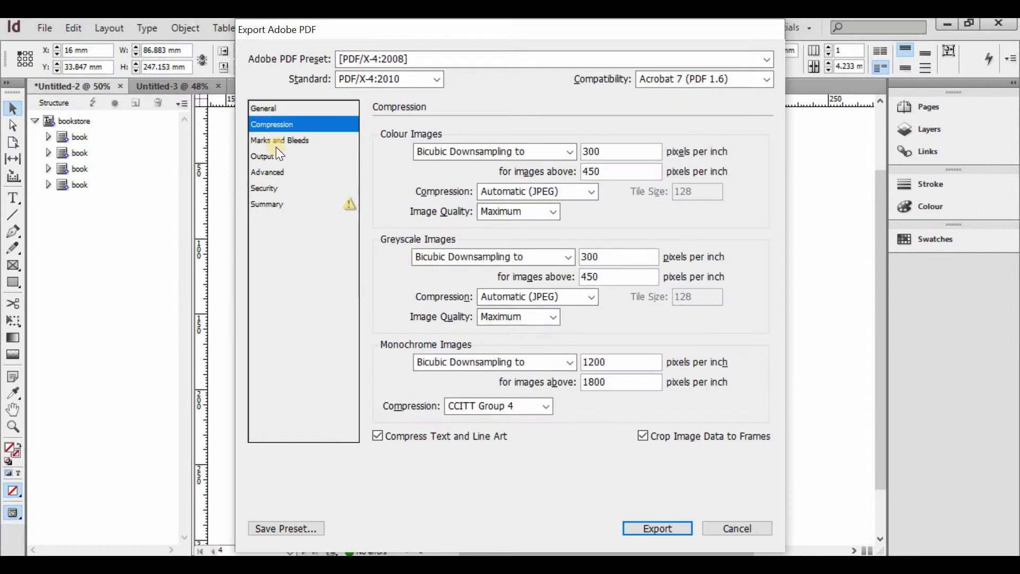
click(275, 142)
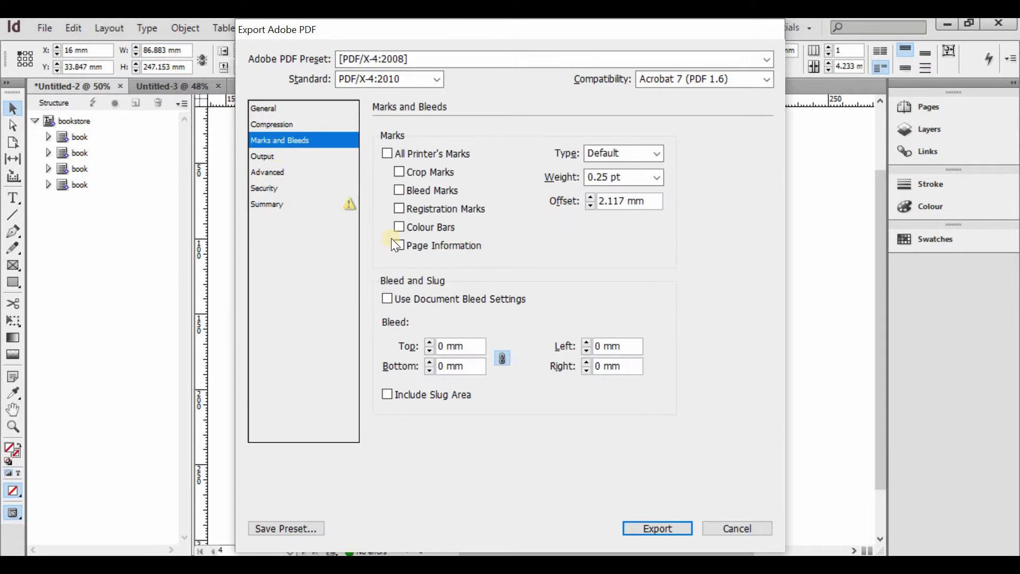
click(273, 159)
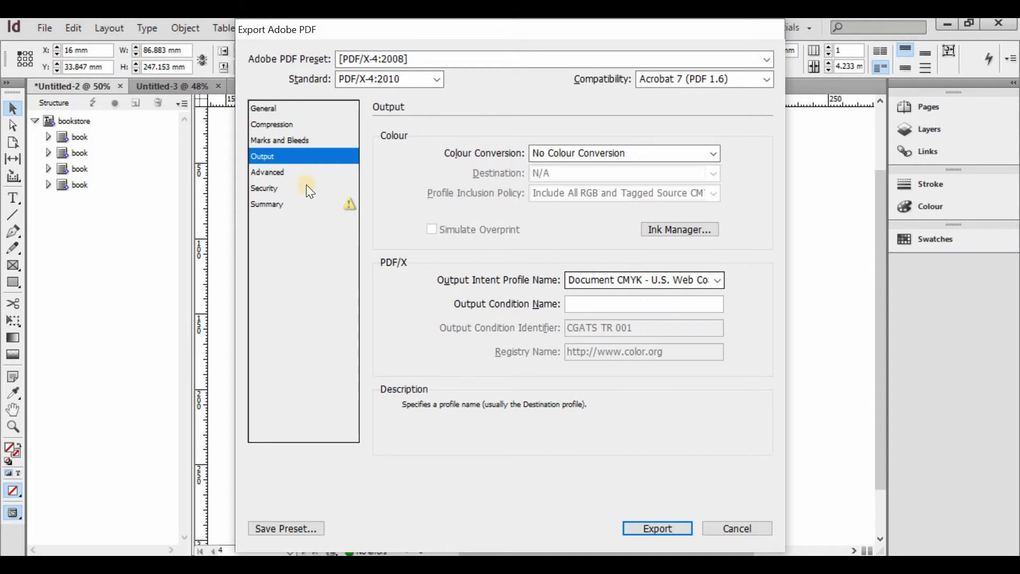
click(298, 172)
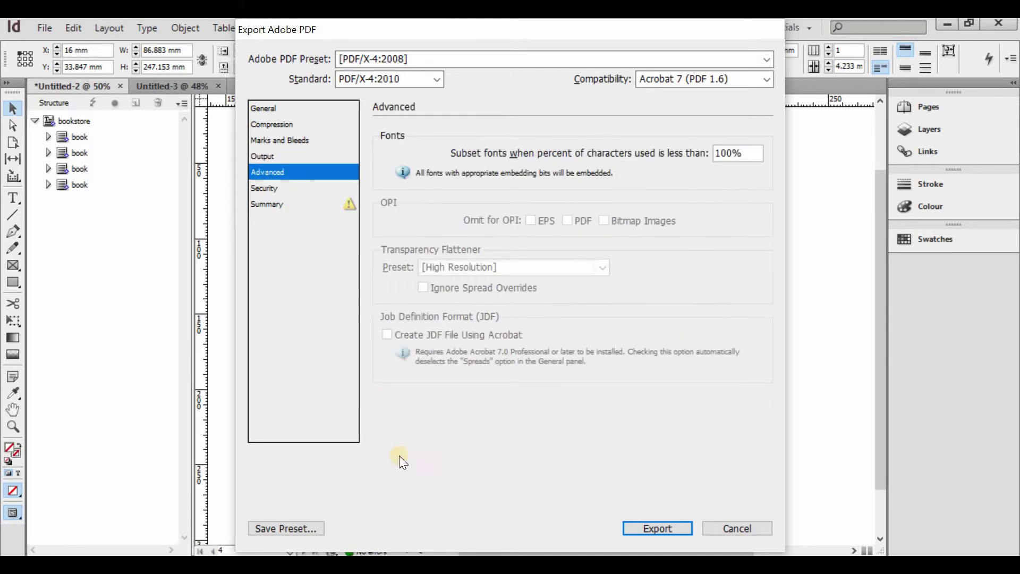
click(283, 141)
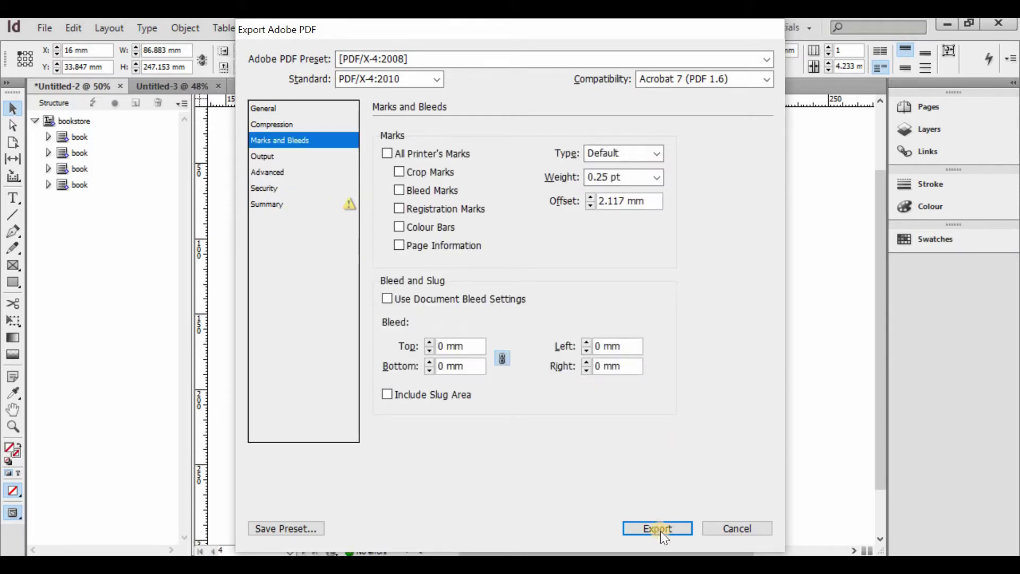
click(738, 528)
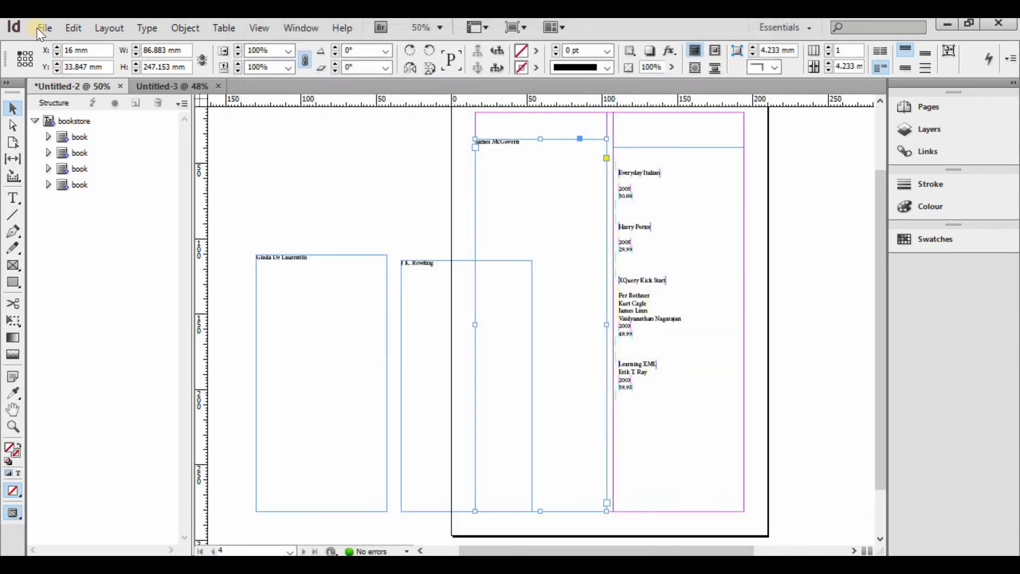
- Open the PDF export settings for Untitled-2 with the Press Quality preset
click(36, 28)
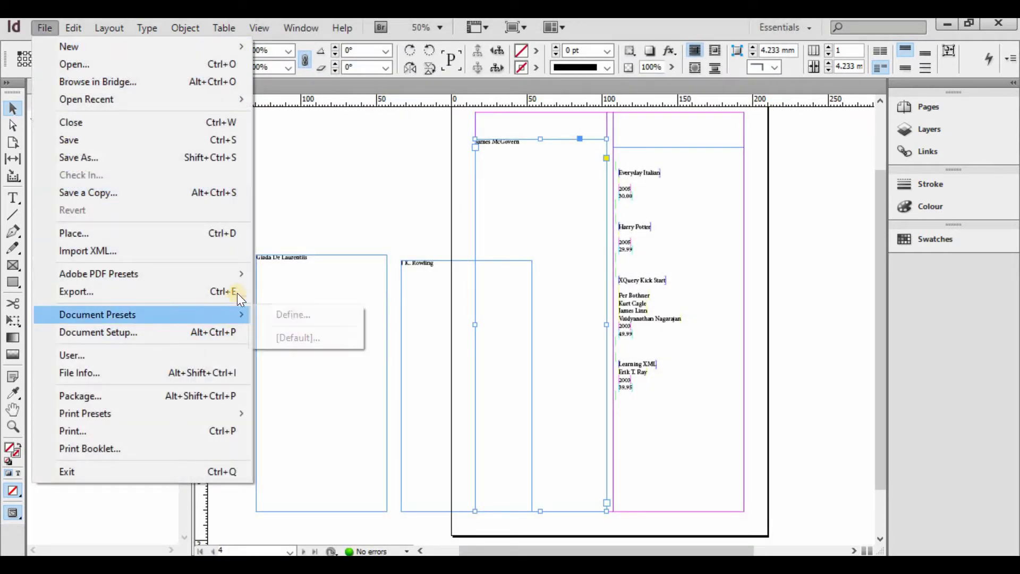
mouse_move(235, 273)
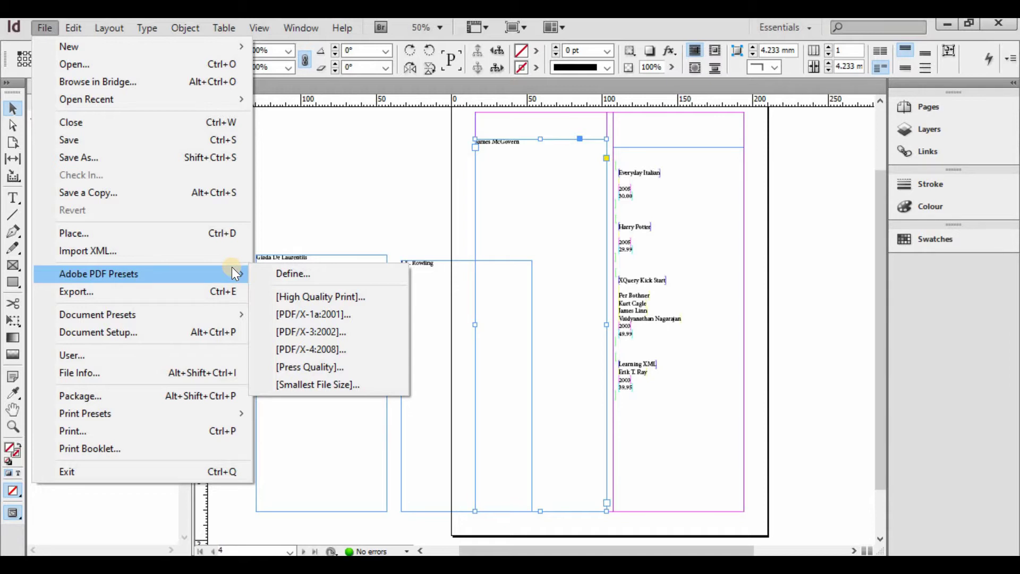
click(355, 366)
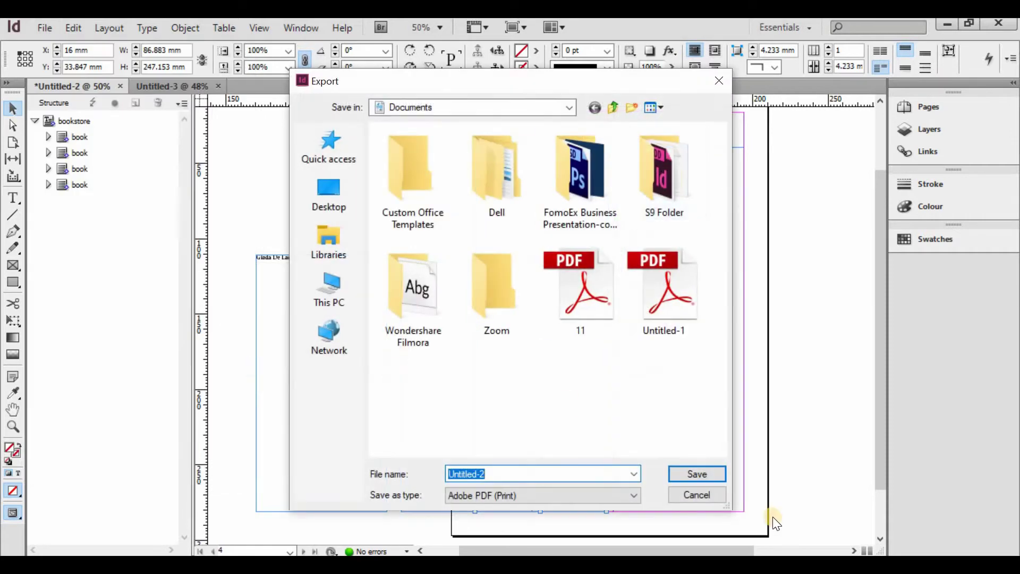
click(710, 478)
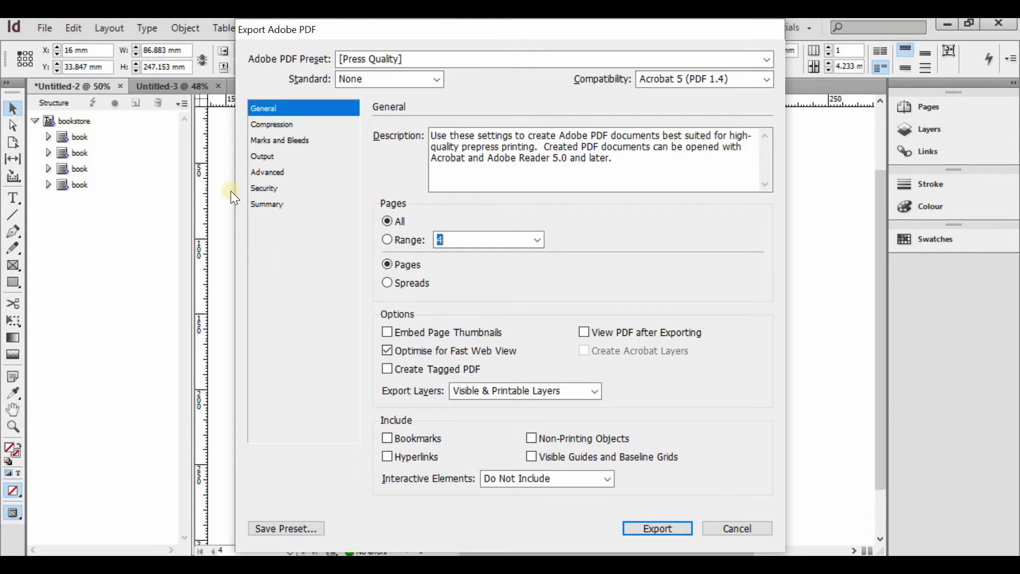
- Review the available presets and the compression, marks and bleeds, and output settings of the Press Quality preset
click(385, 56)
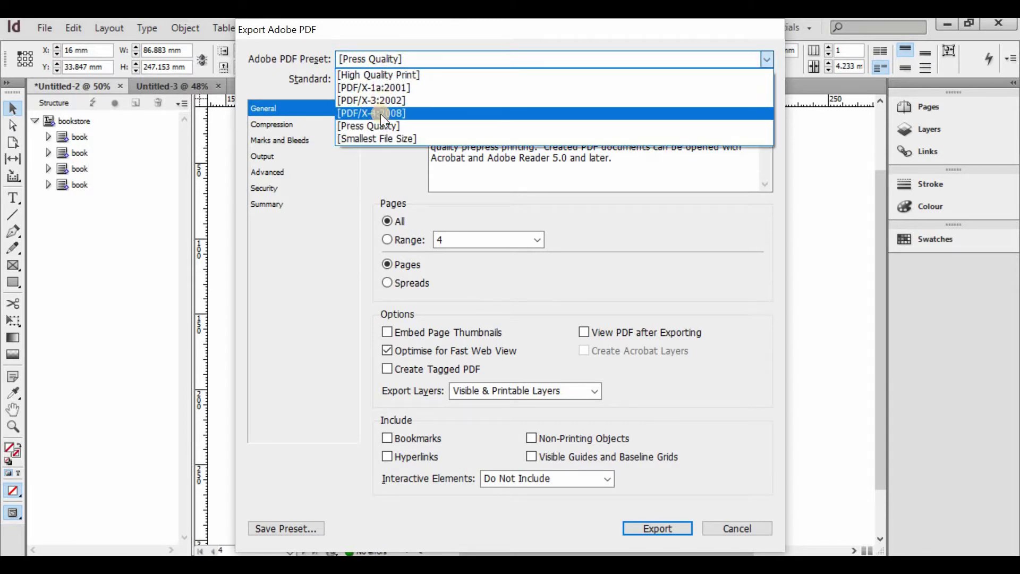
click(312, 315)
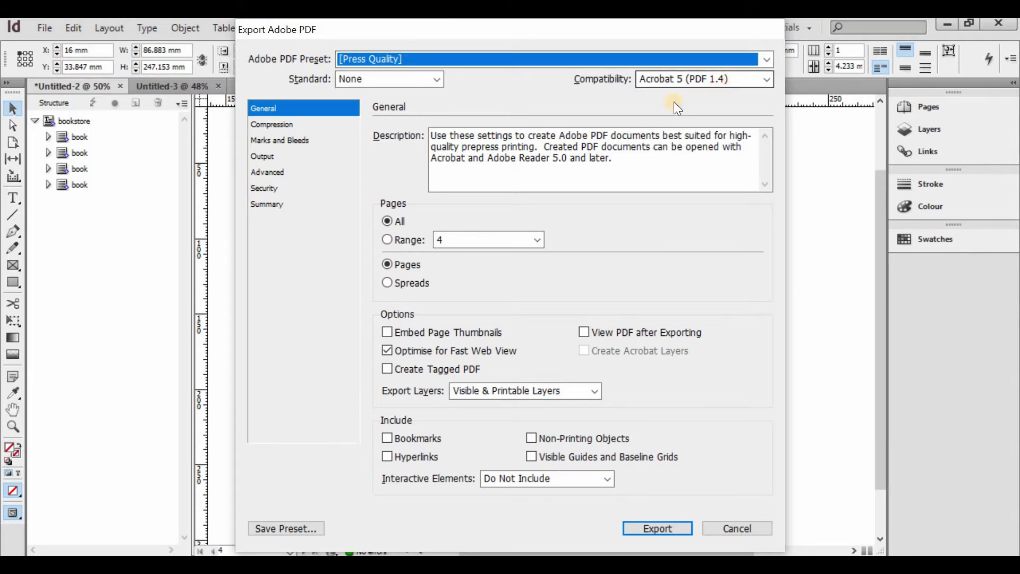
click(301, 123)
click(291, 142)
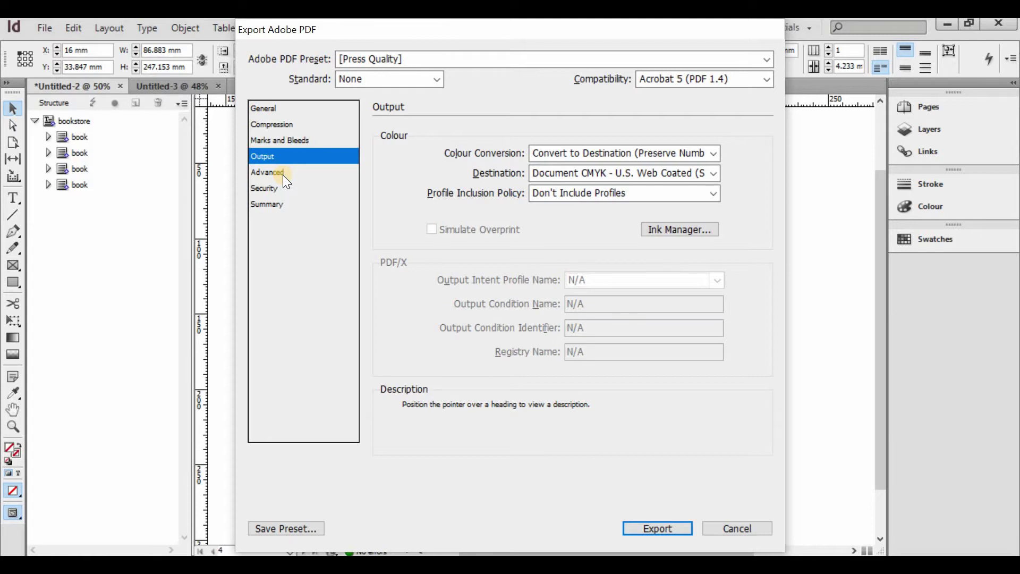
click(292, 144)
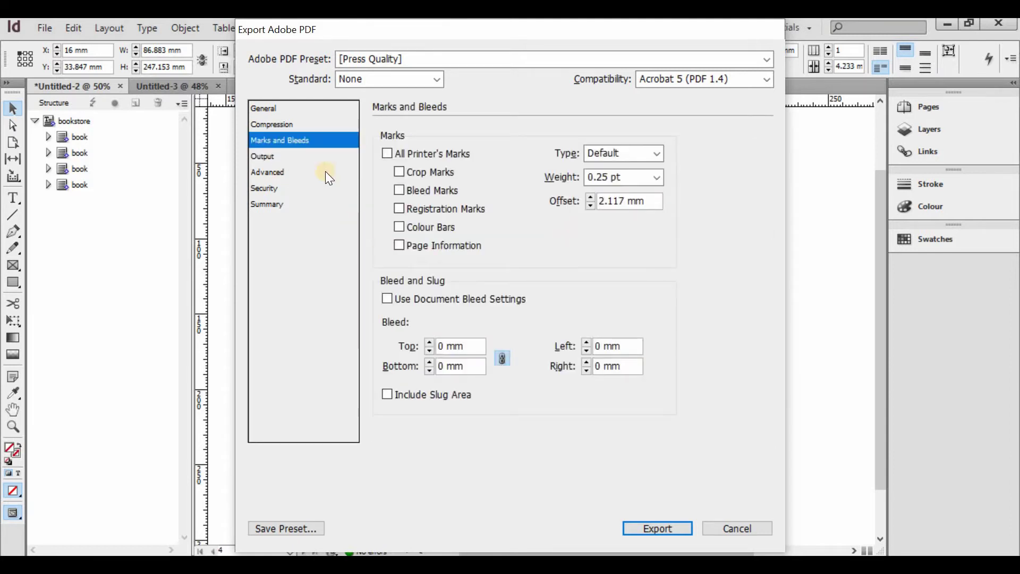
click(298, 124)
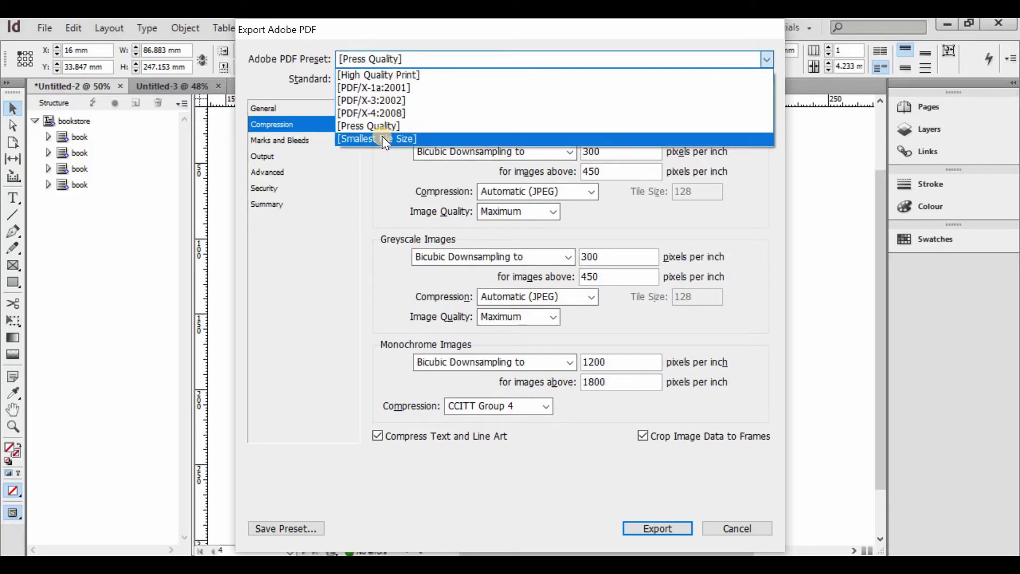
- Switch to the Smallest File Size preset, review its general, compression and output settings, and cancel the export
click(382, 137)
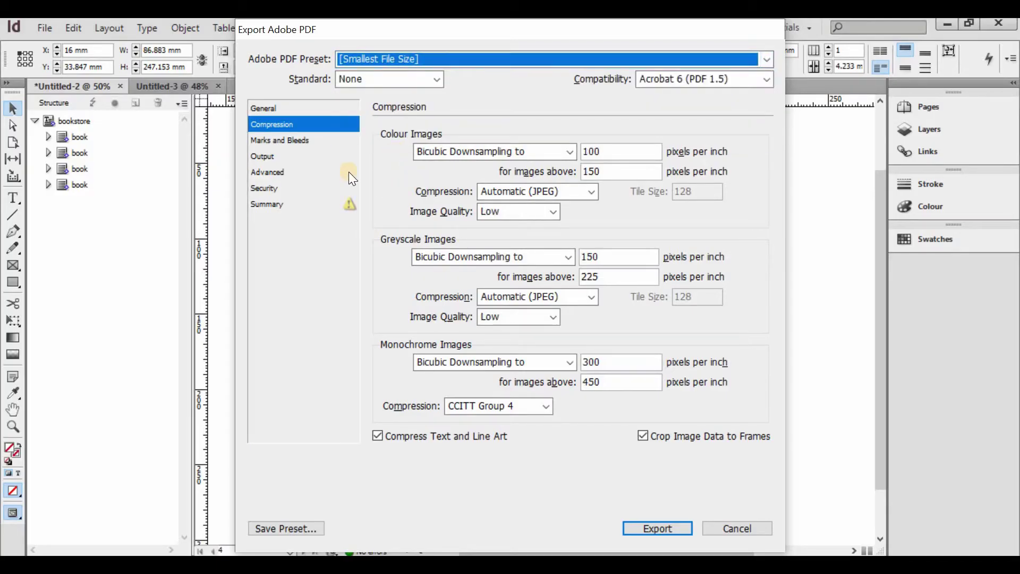
click(331, 109)
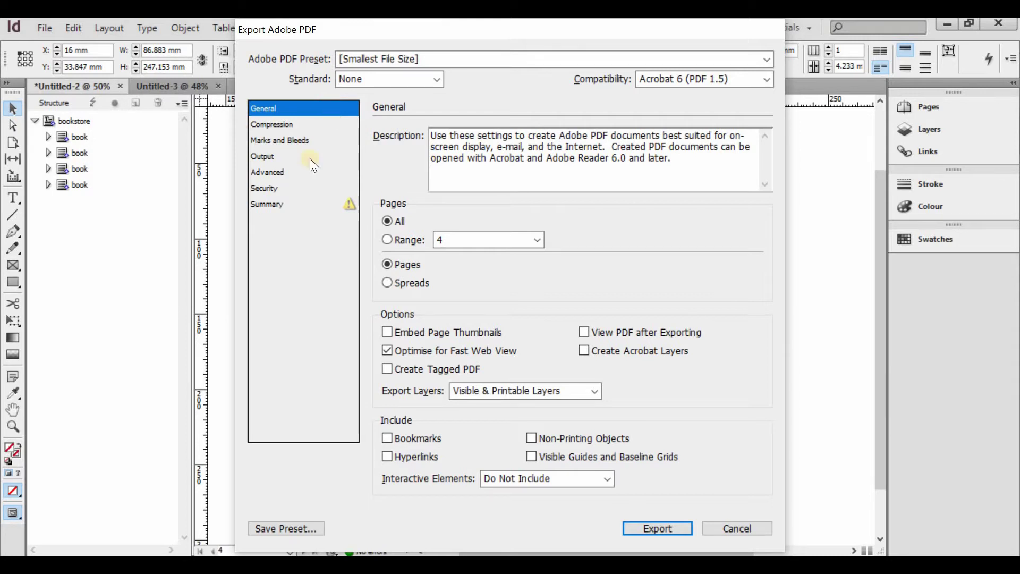
click(316, 123)
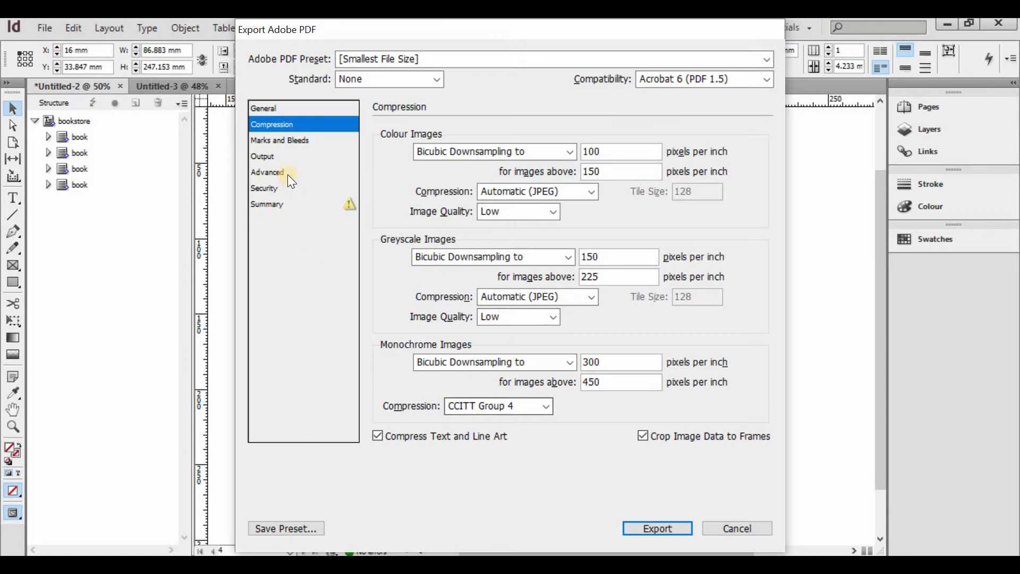
click(287, 156)
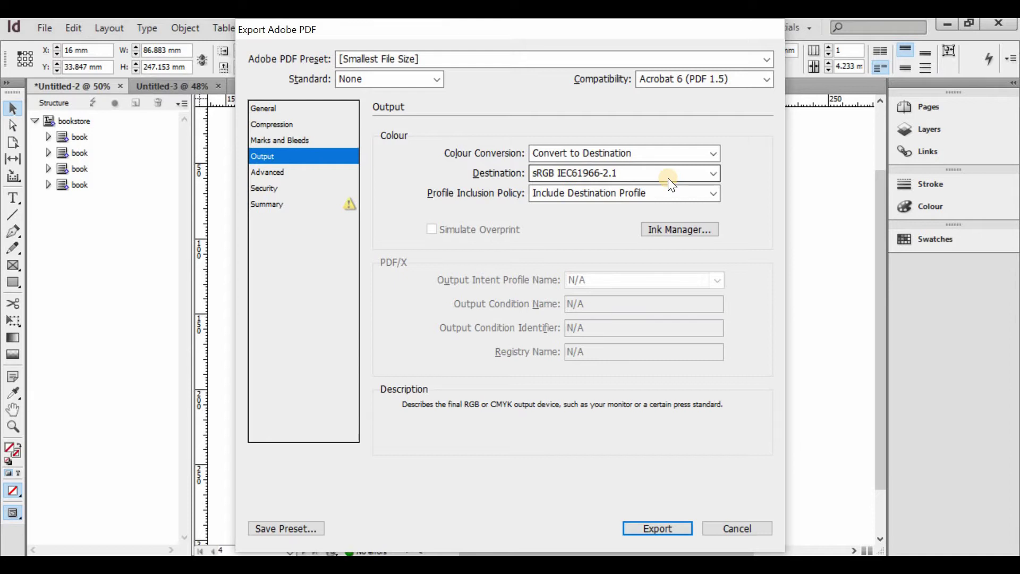
click(378, 55)
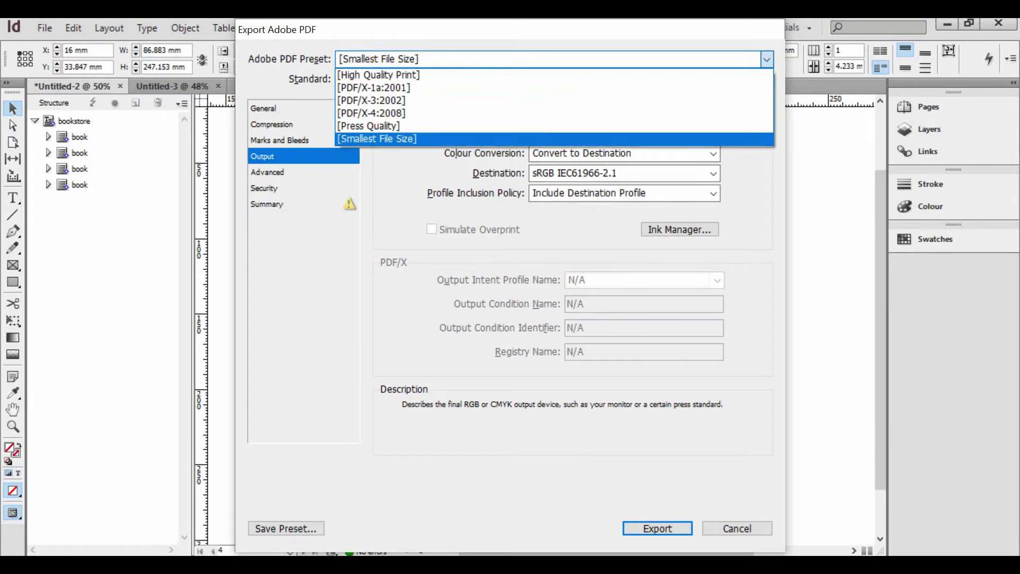
click(763, 524)
key(Escape)
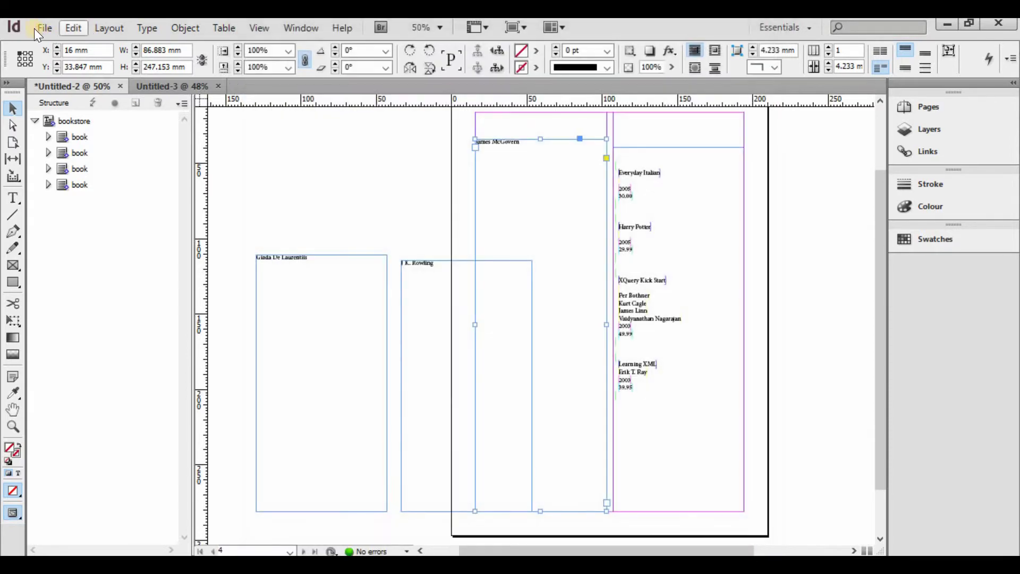
- Open the Adobe PDF preset definitions and start a new export preset based on High Quality Print
key(alt+f)
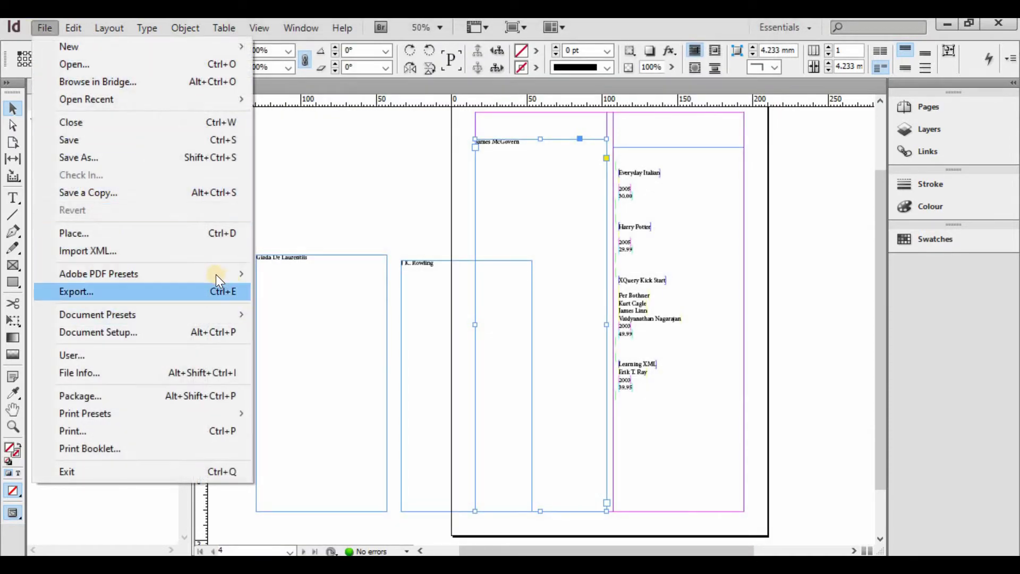
mouse_move(216, 273)
click(289, 271)
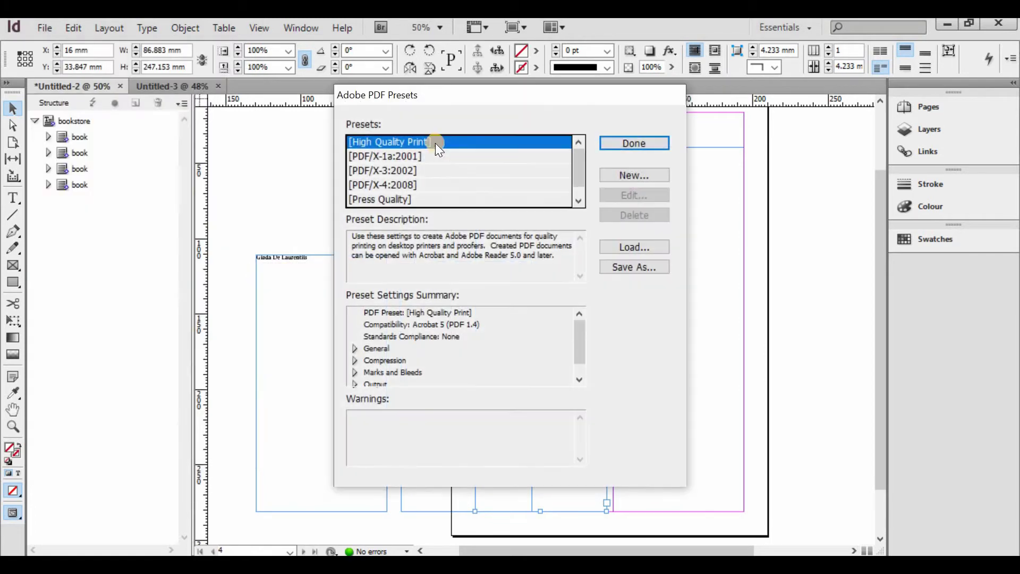
click(639, 178)
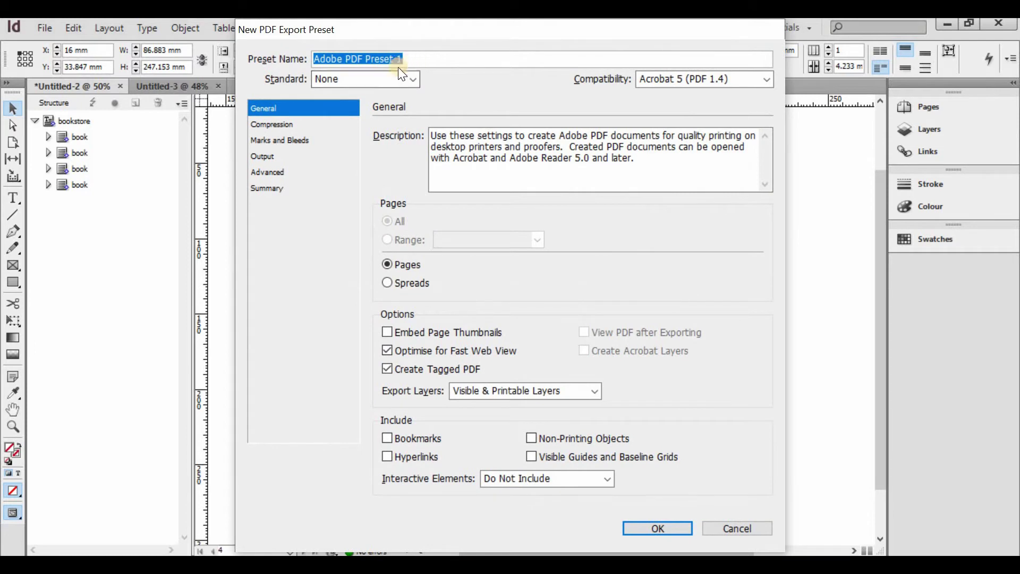
- Review the new preset's standards, compression, marks and bleeds, output and summary settings, and leave the preset definitions without creating it
click(393, 81)
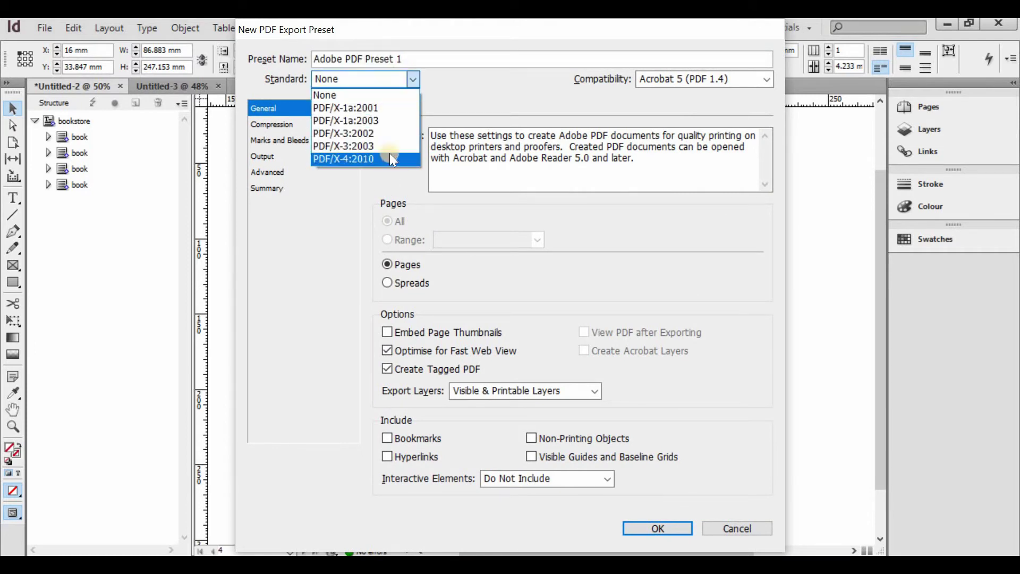
click(392, 211)
click(306, 126)
click(308, 143)
click(308, 157)
click(307, 187)
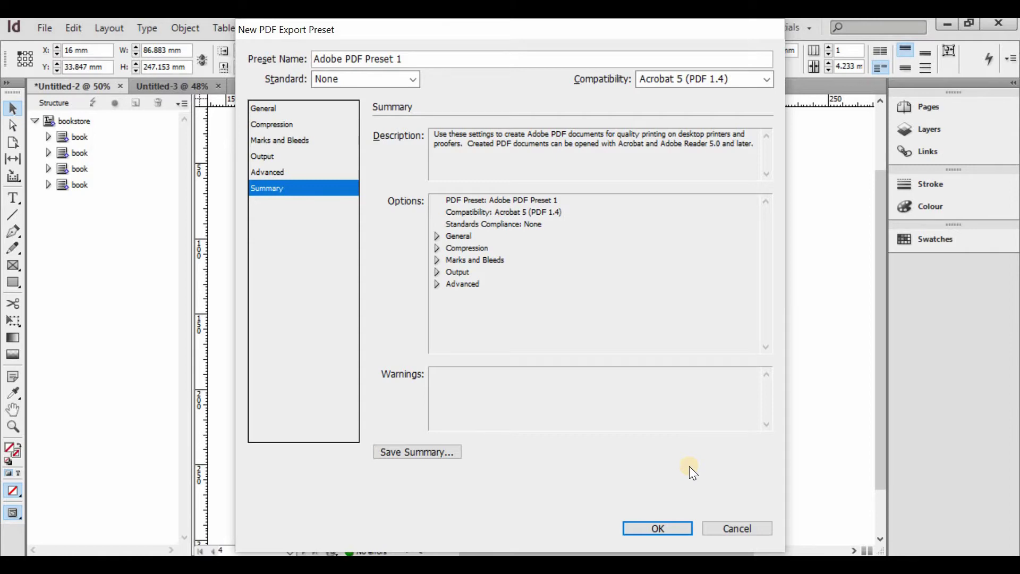
click(755, 529)
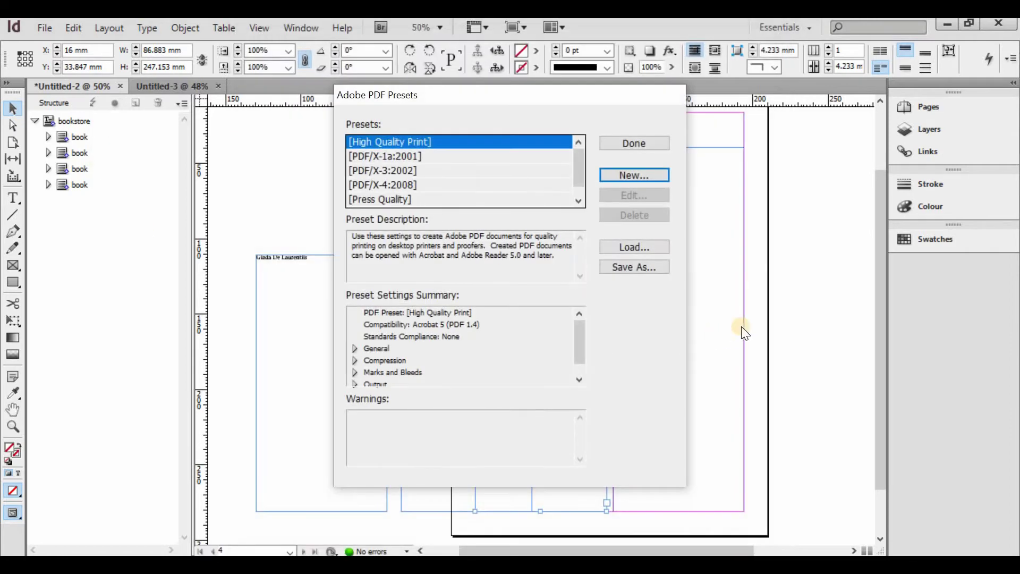
click(658, 141)
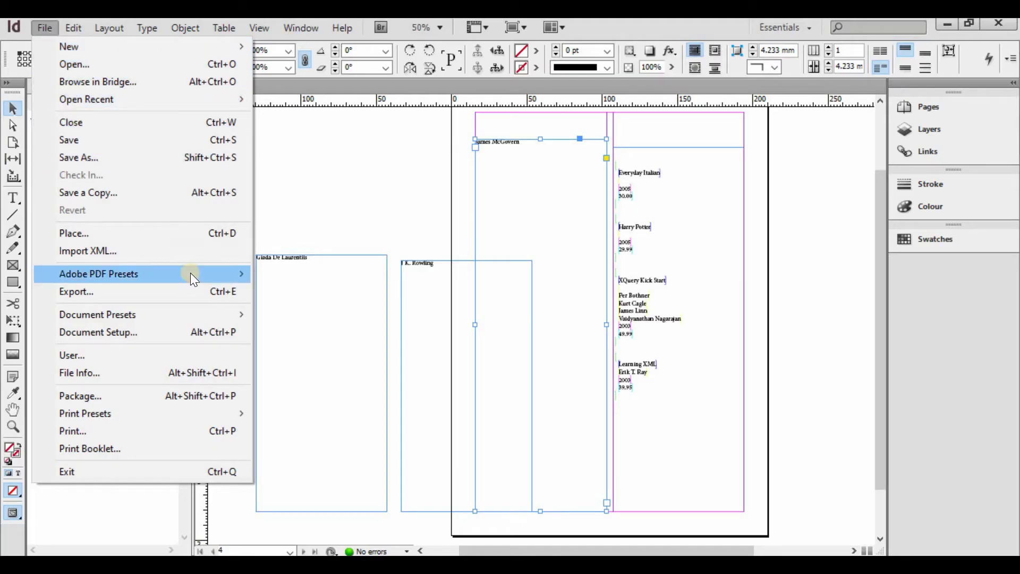
- Export the document to the Documents folder as Adobe PDF (Interactive) with the file name 11
mouse_move(190, 272)
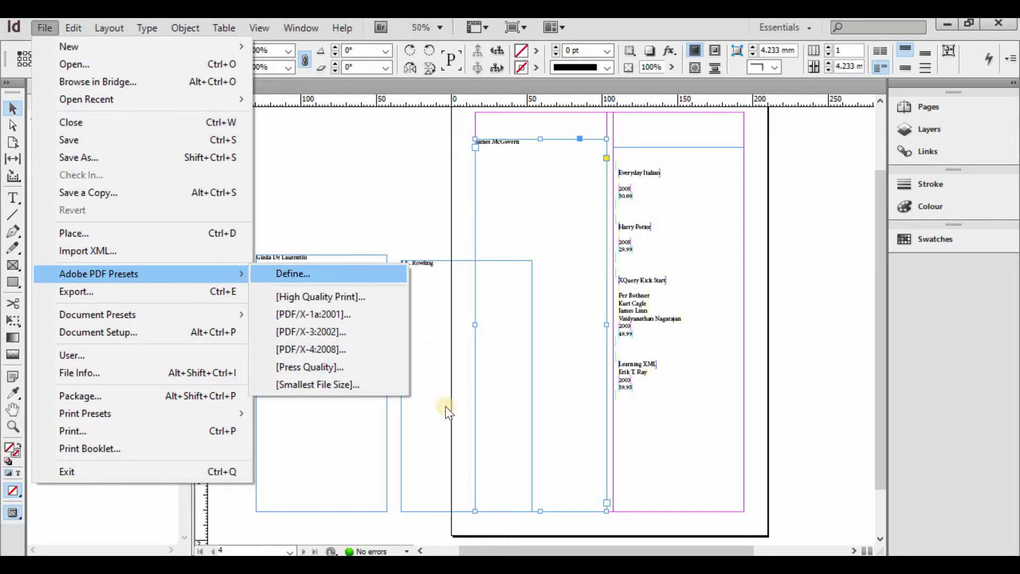
click(196, 289)
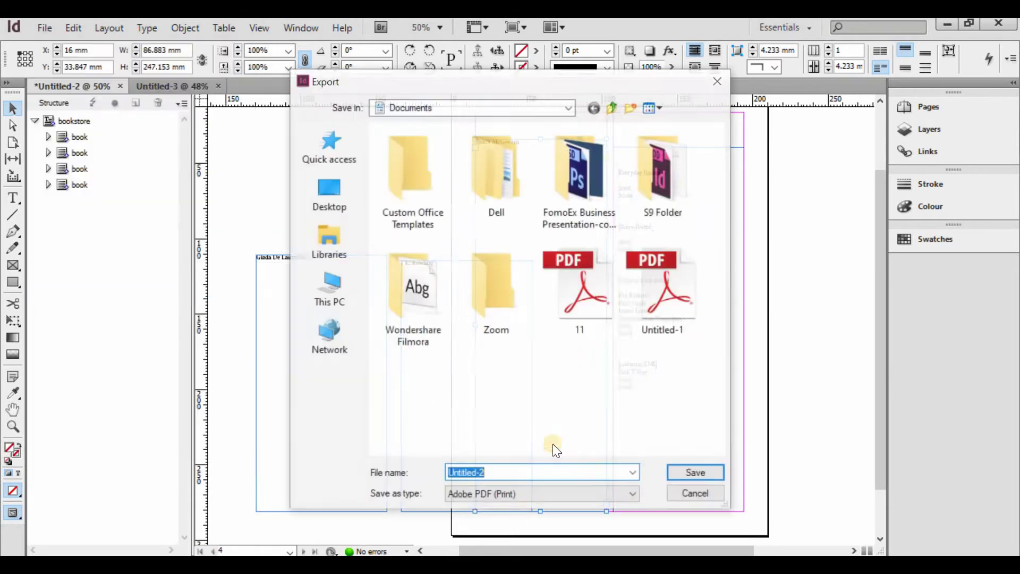
click(526, 496)
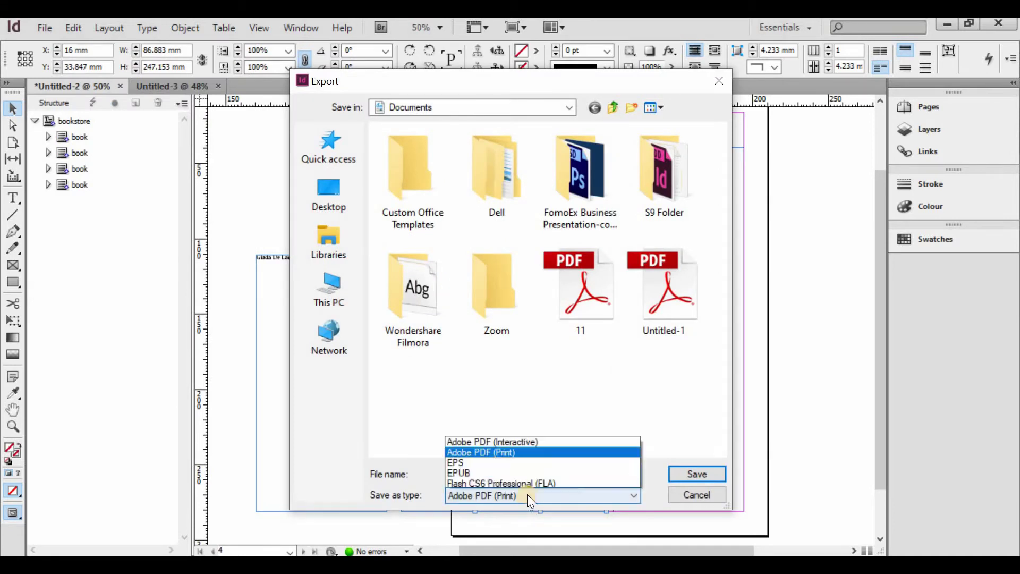
click(538, 356)
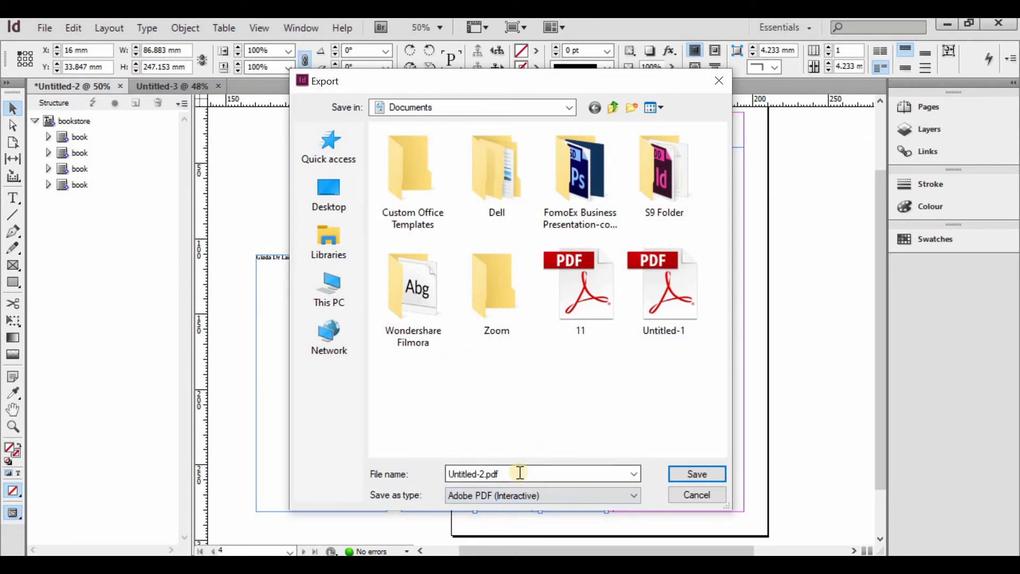
text(11)
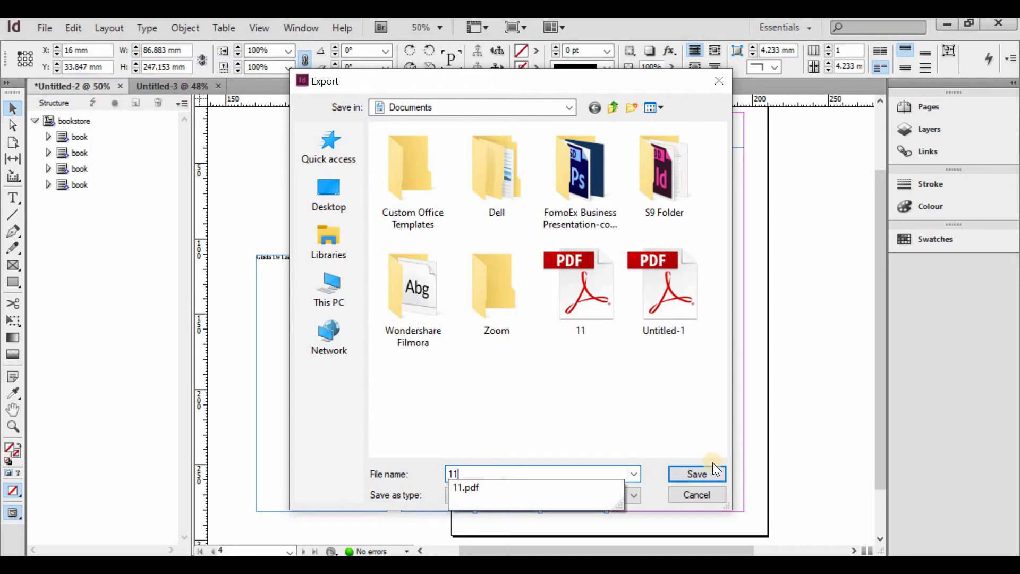
click(713, 465)
click(707, 470)
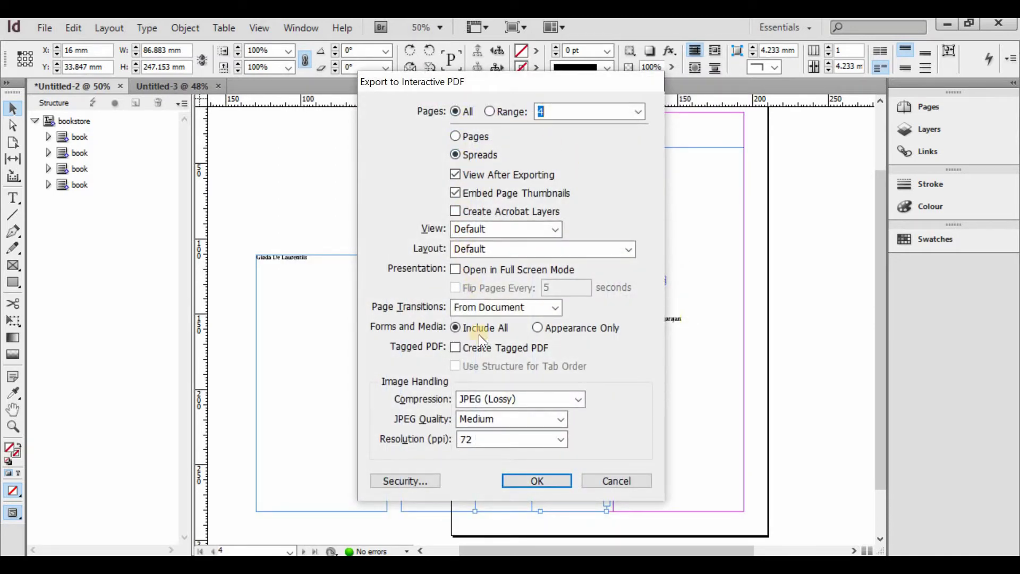
- Set the interactive PDF's view to 100% and its layout to Single Page
click(495, 228)
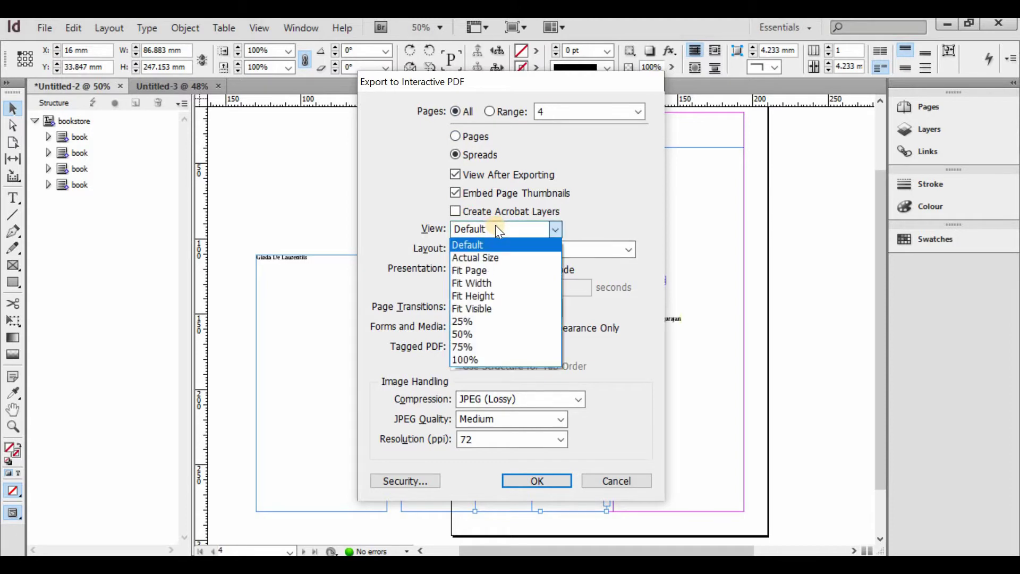
click(486, 359)
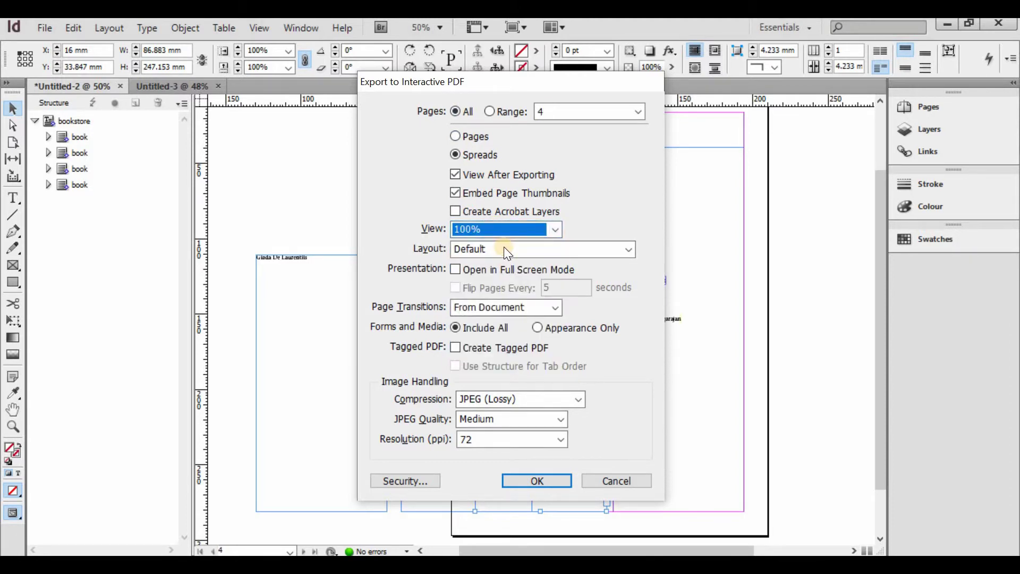
click(504, 250)
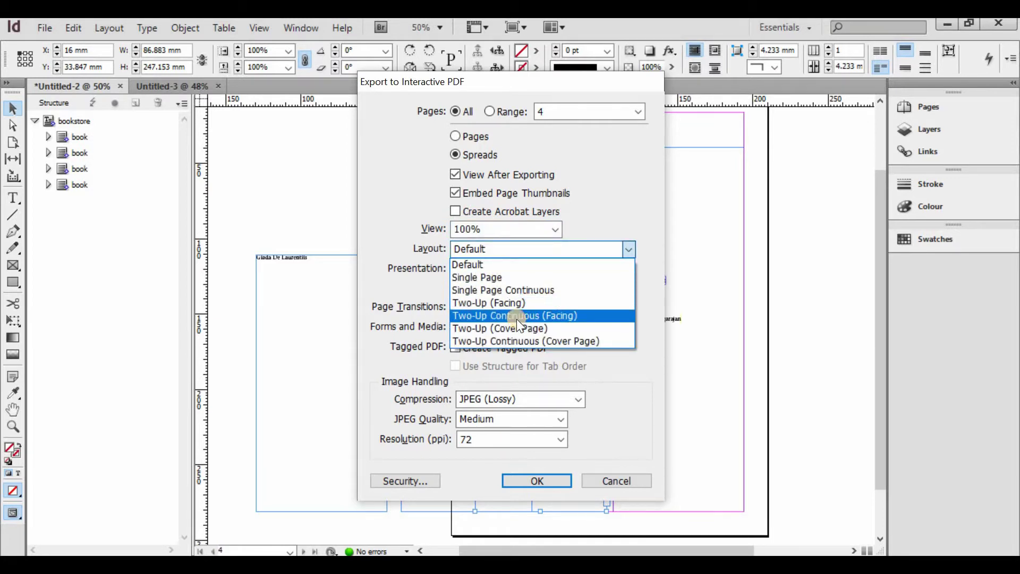
click(528, 276)
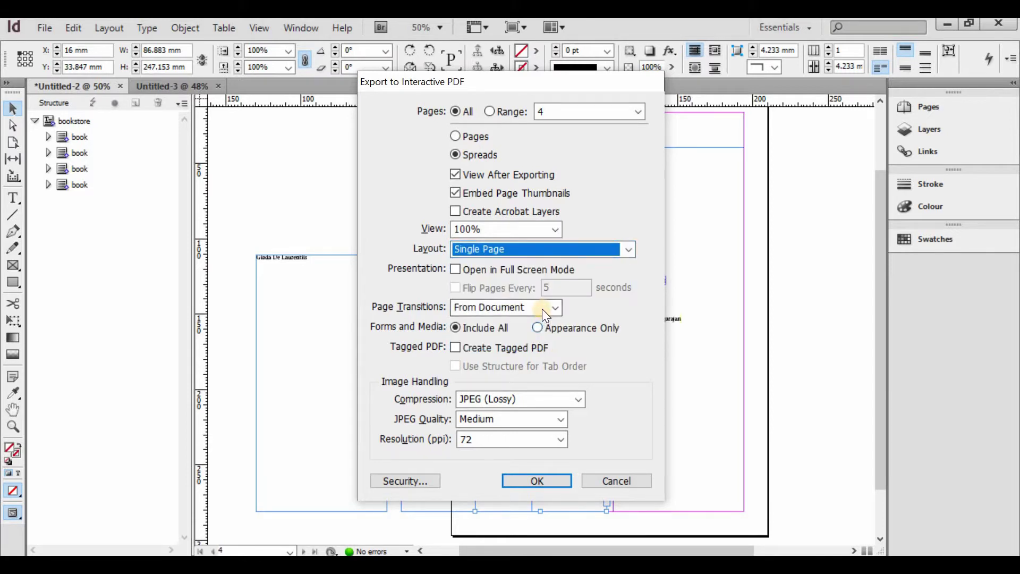
- Set the interactive PDF's page transitions to Blinds and its image compression to JPEG 2000 (Lossless)
click(542, 308)
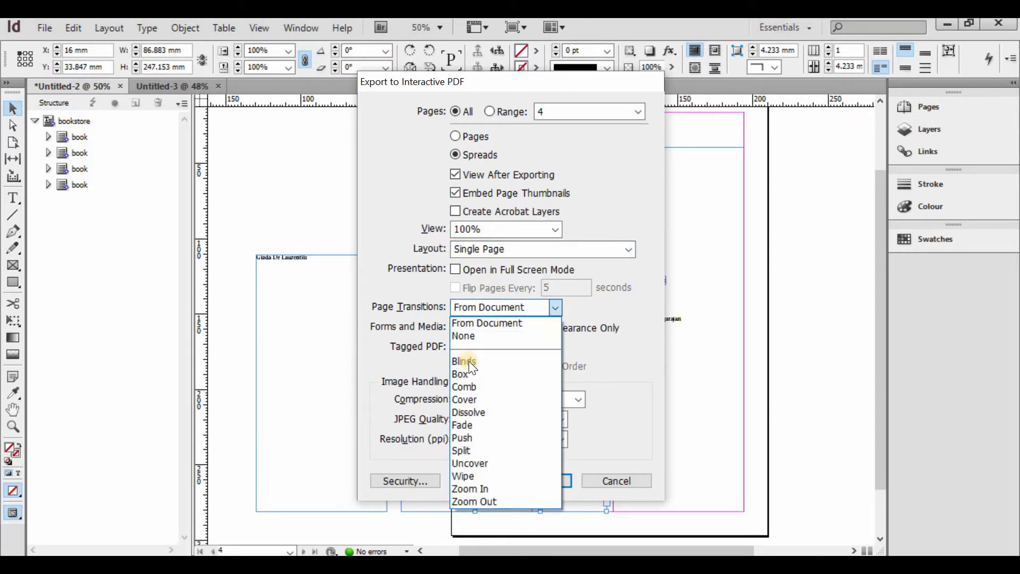
click(480, 363)
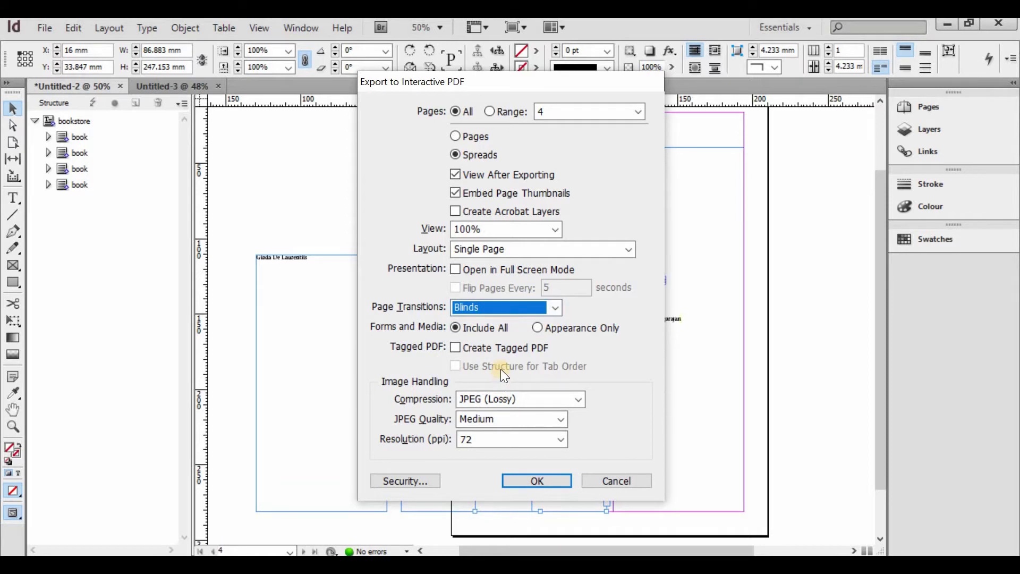
click(518, 400)
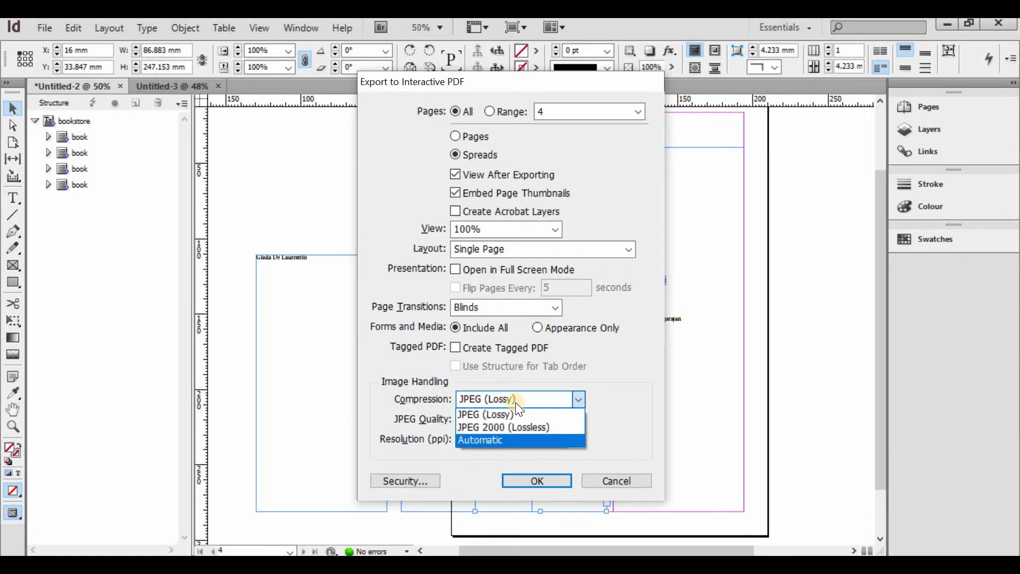
click(509, 426)
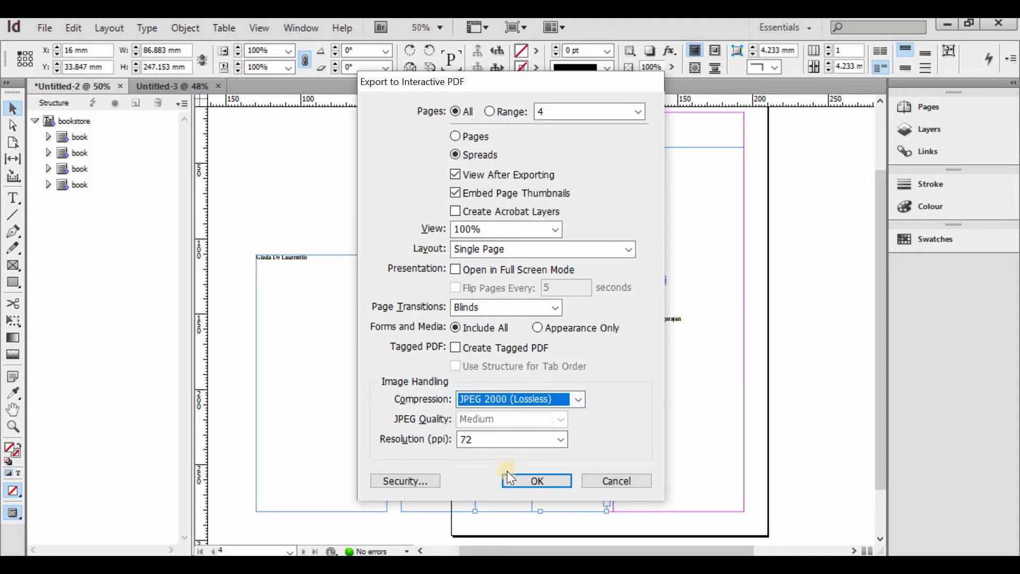
- Export the interactive PDF with an image resolution of 300 ppi, and view and close the resulting file
click(478, 439)
click(558, 438)
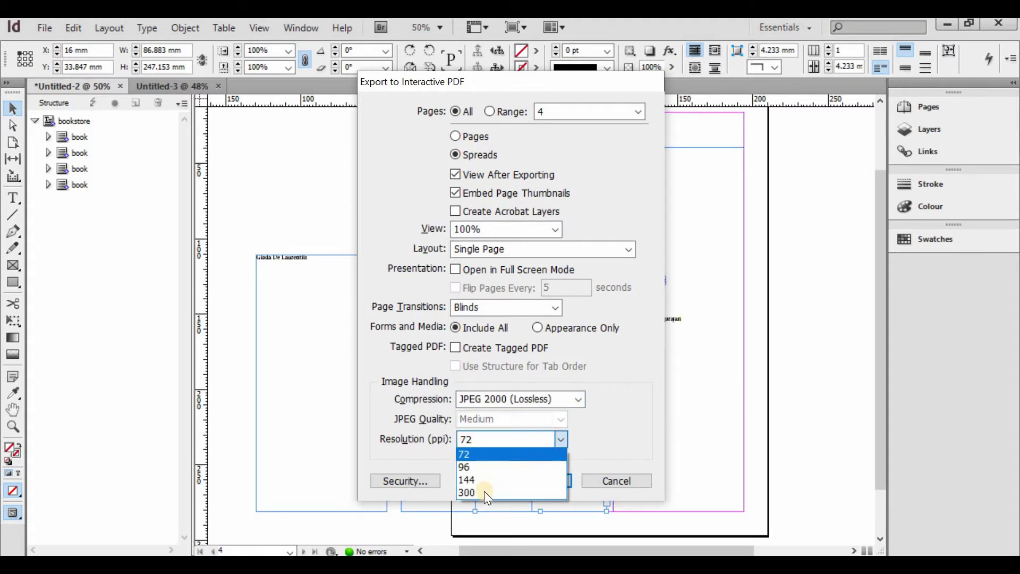
click(485, 493)
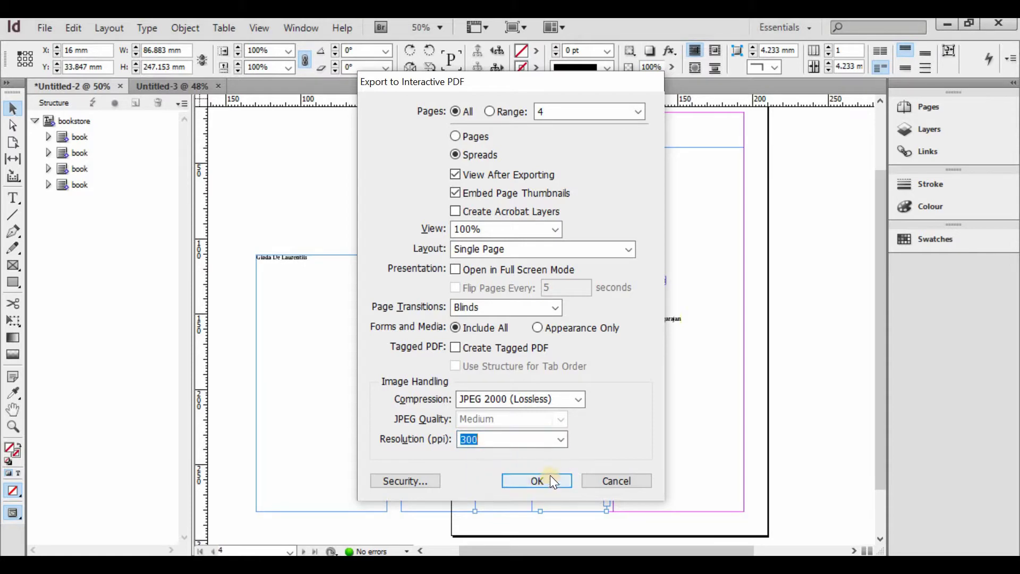
click(550, 474)
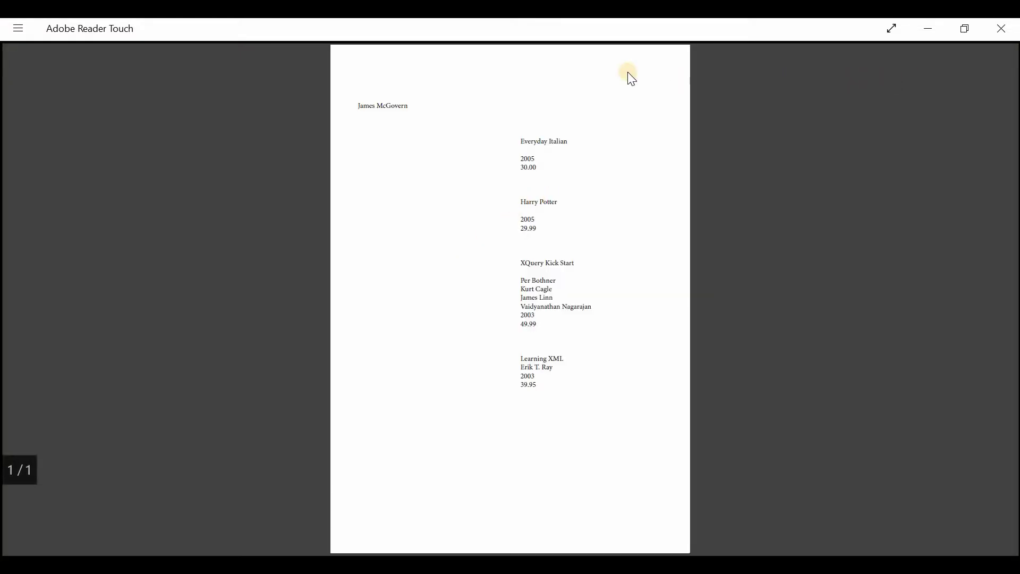
drag(520, 168, 536, 167)
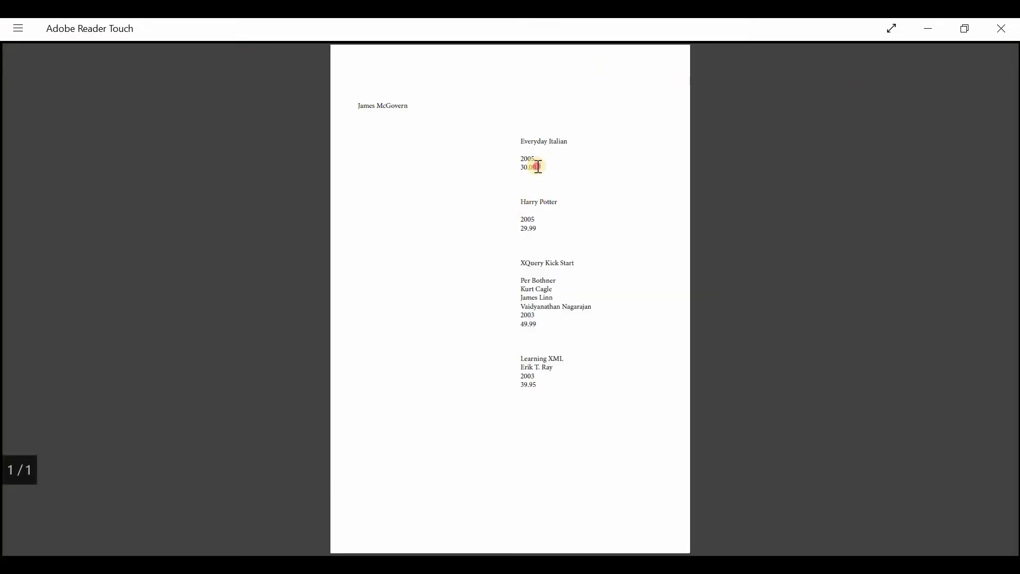
click(1016, 31)
- Create a new document from the default preset: one A4 portrait page with two columns and 16 mm margins
click(43, 27)
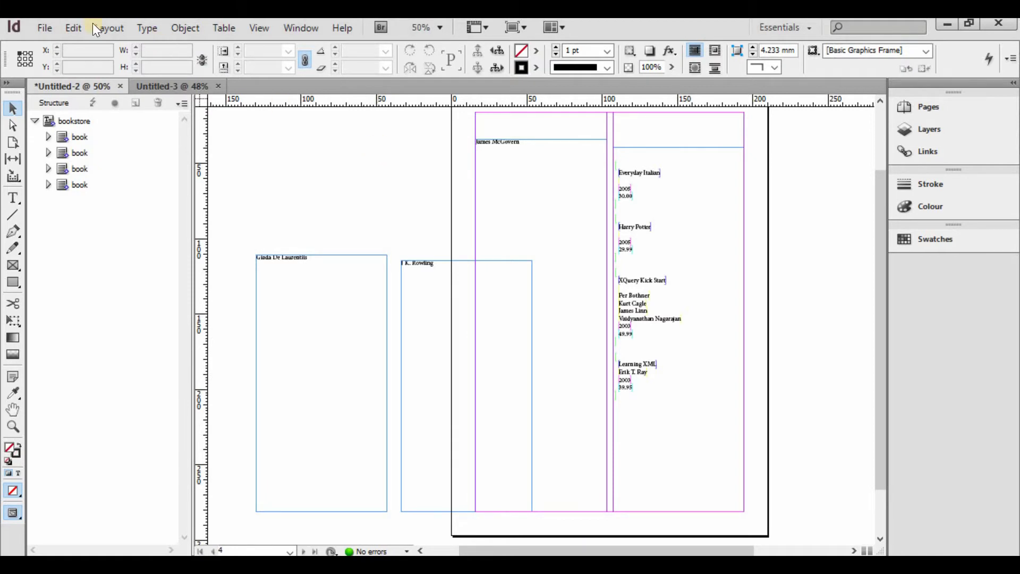
click(36, 30)
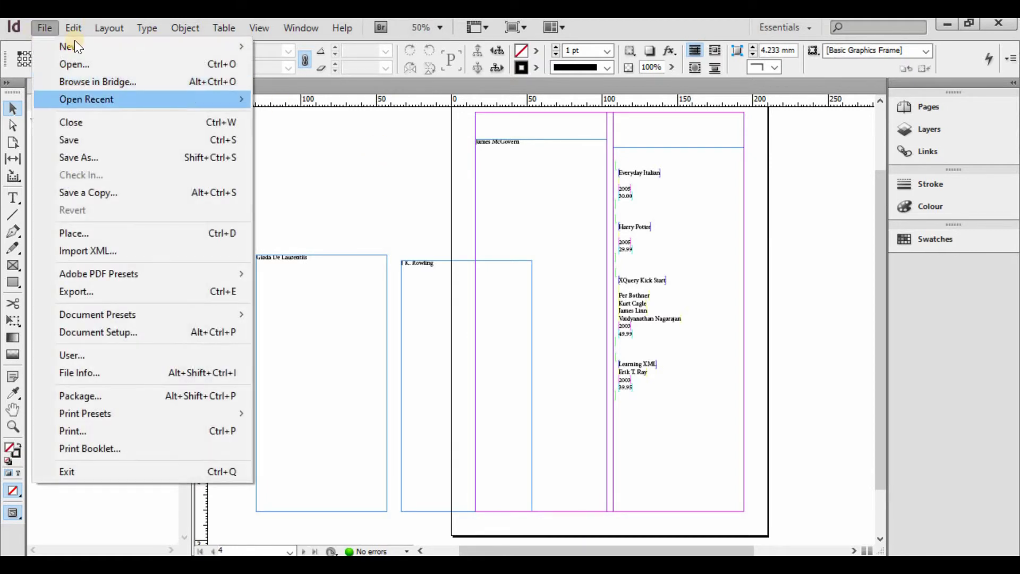
mouse_move(160, 46)
click(347, 51)
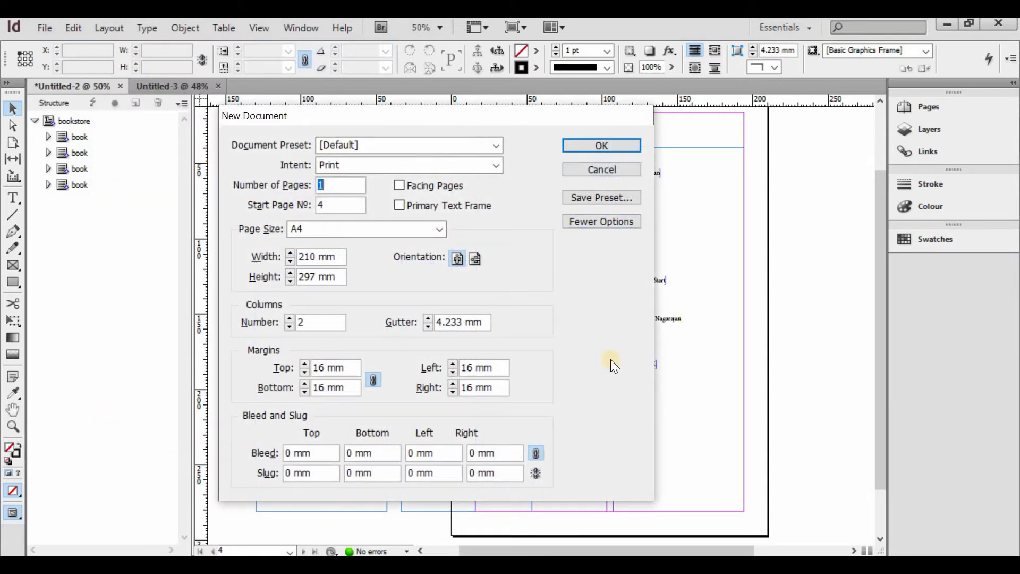
click(604, 150)
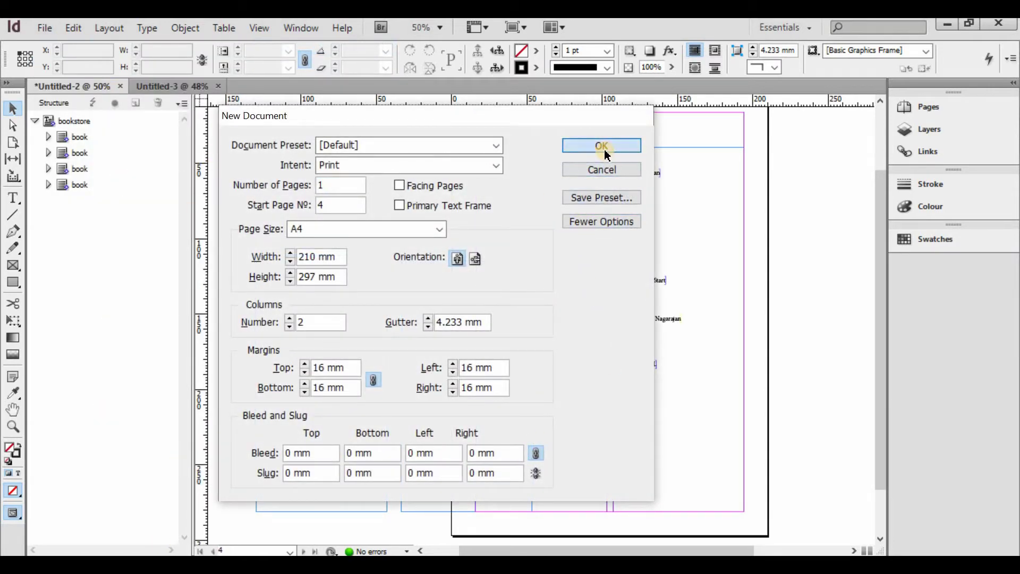
- Change the new document's setup to A3 landscape with facing pages and start page number 1
click(41, 28)
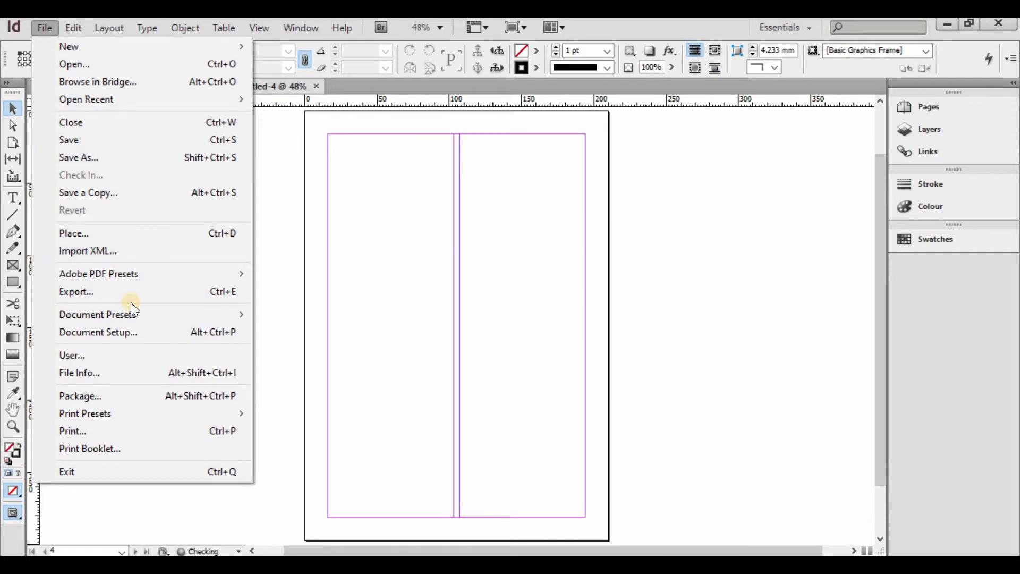
click(136, 331)
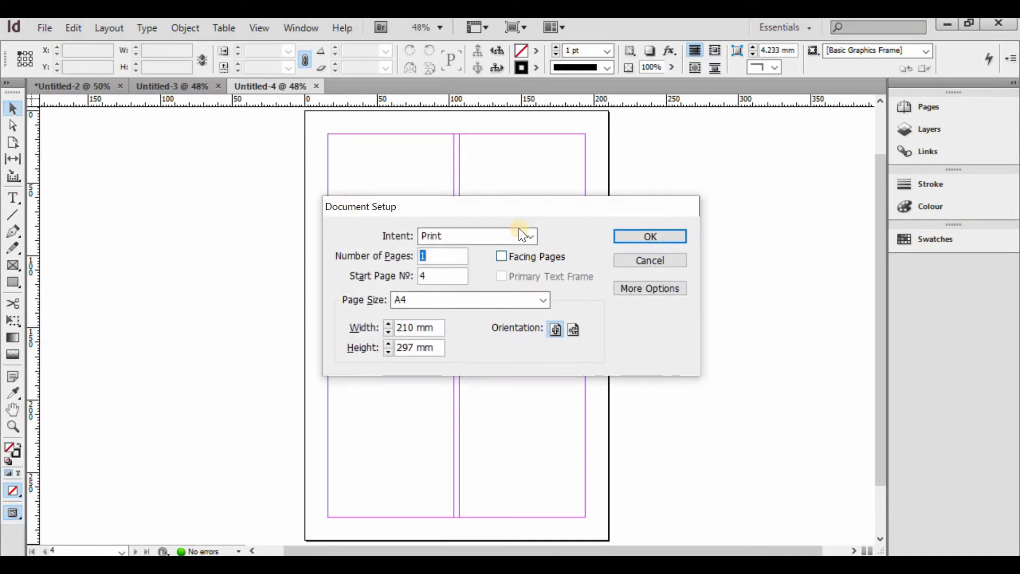
click(444, 299)
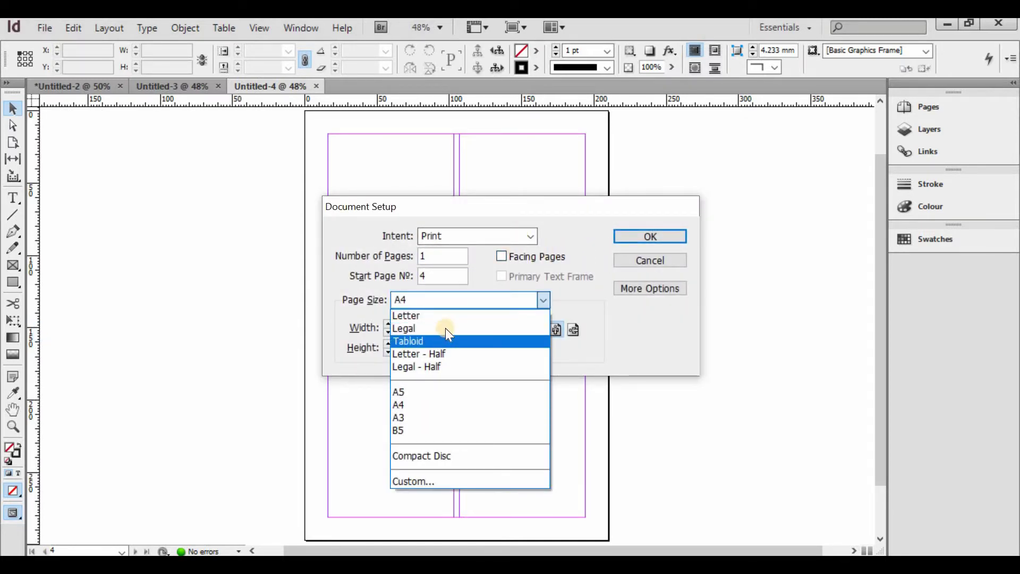
click(447, 298)
click(435, 273)
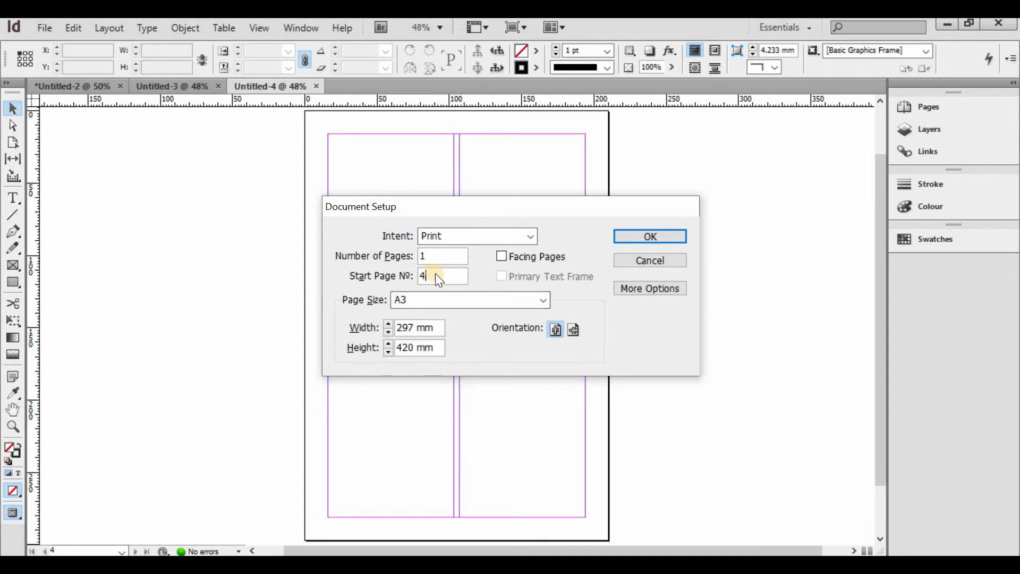
text(1)
click(546, 258)
click(569, 331)
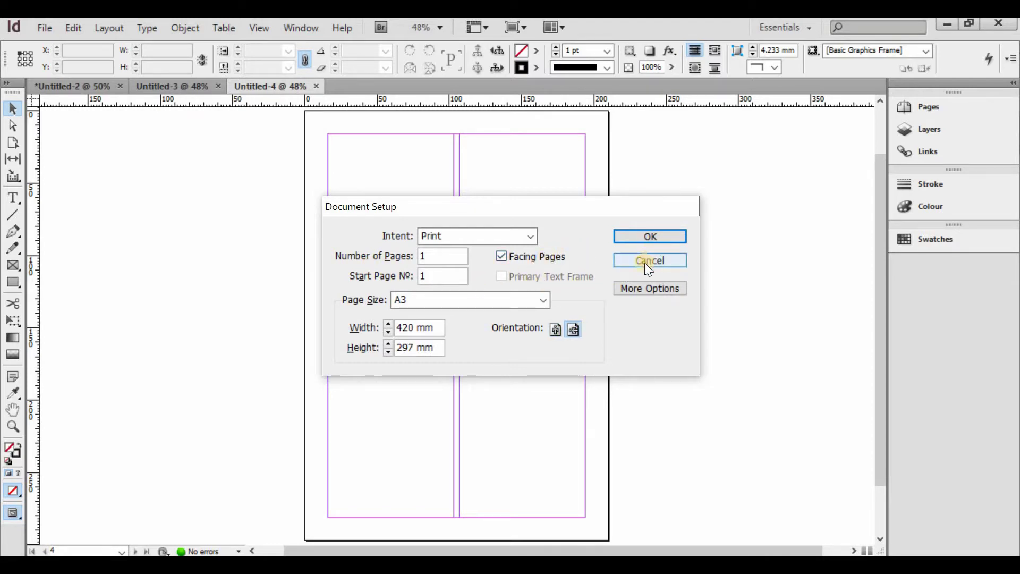
click(632, 287)
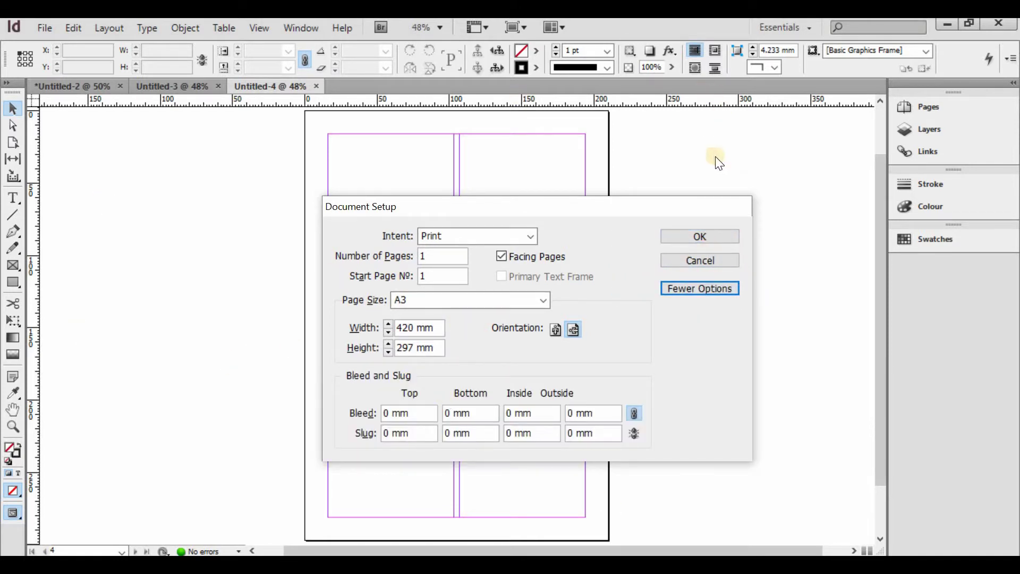
click(700, 238)
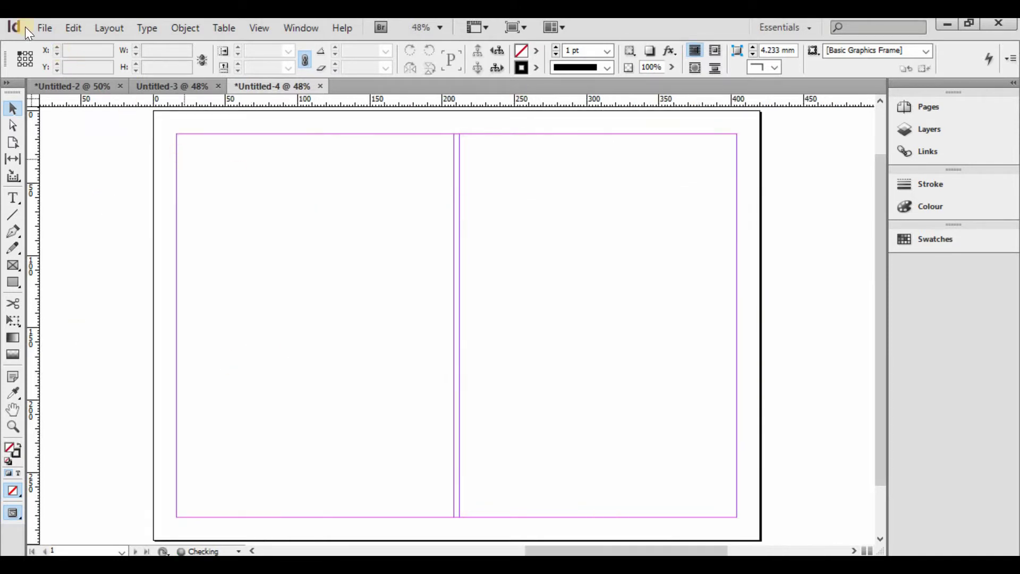
- Edit the default document preset, setting its page size to Legal - Half and its margins to 20 mm
click(47, 32)
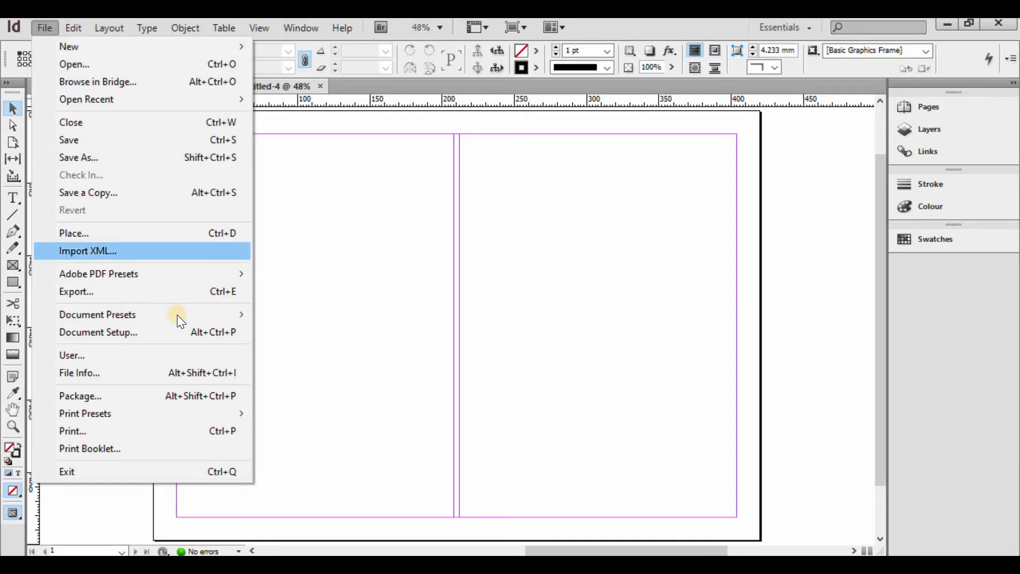
mouse_move(176, 314)
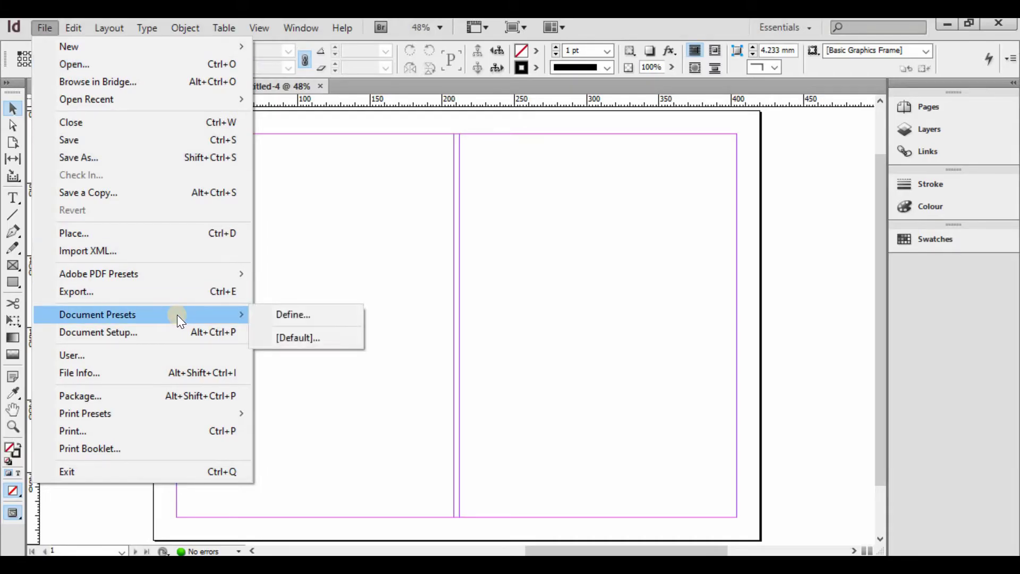
click(310, 317)
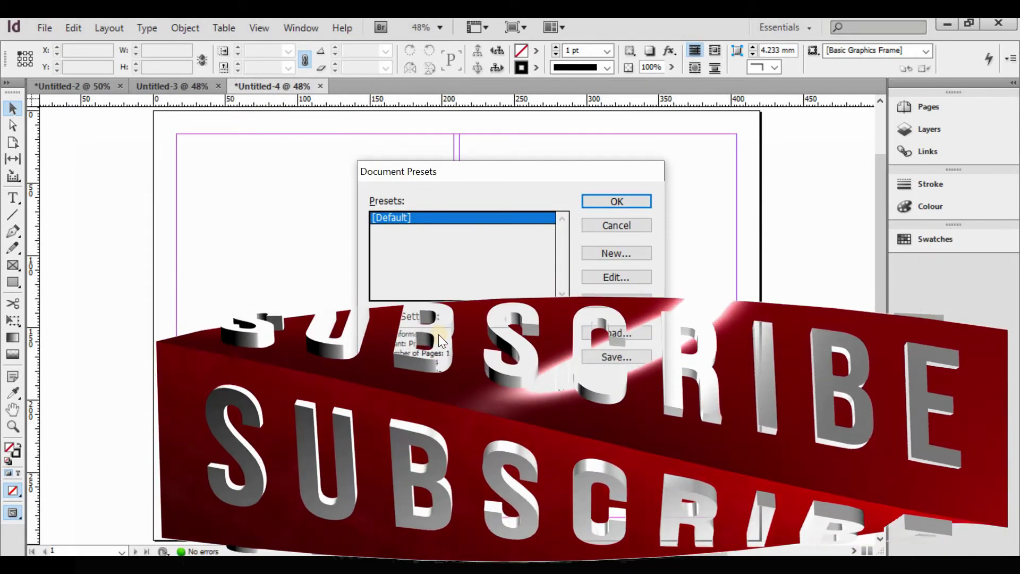
click(617, 274)
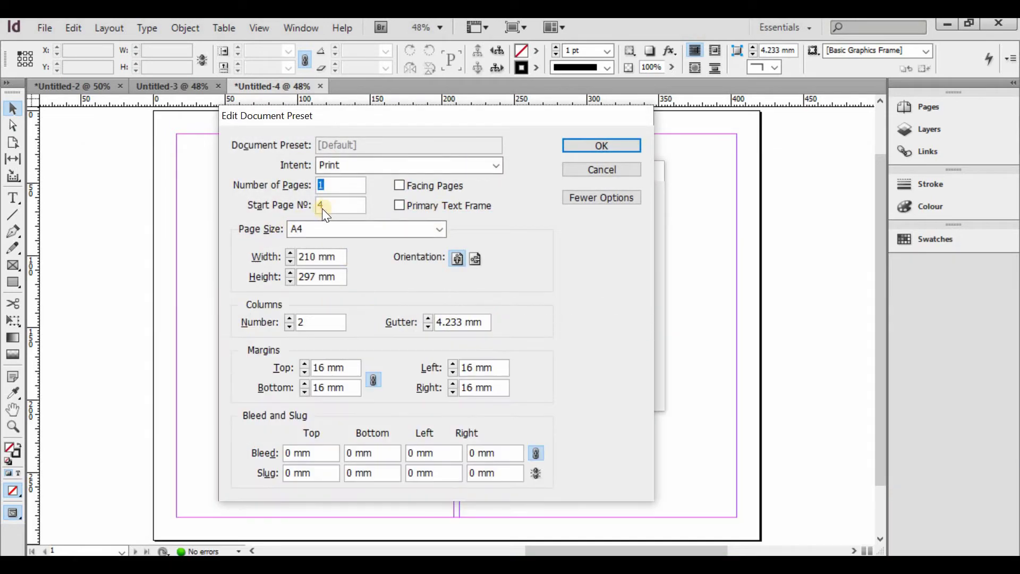
click(294, 228)
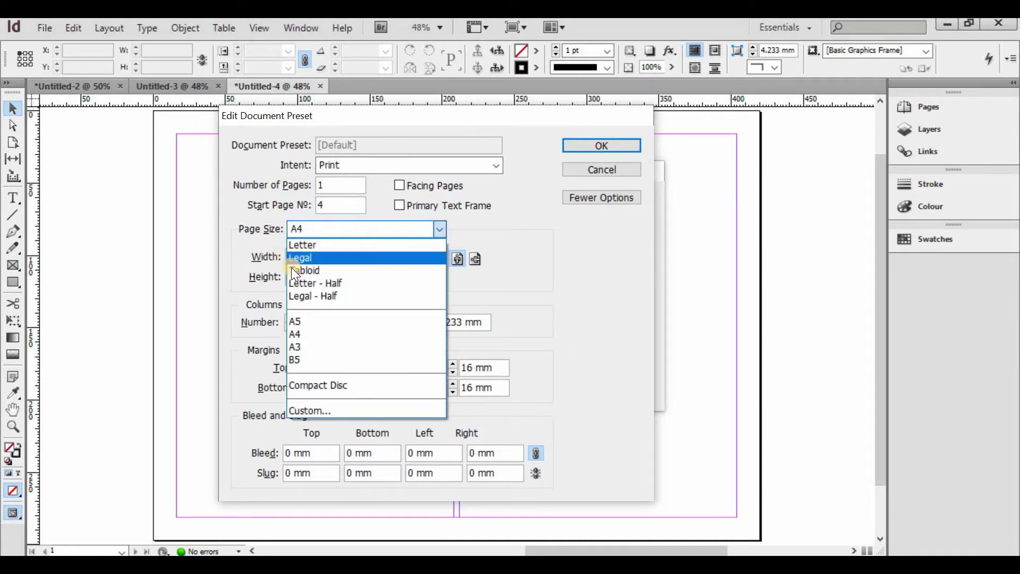
click(315, 297)
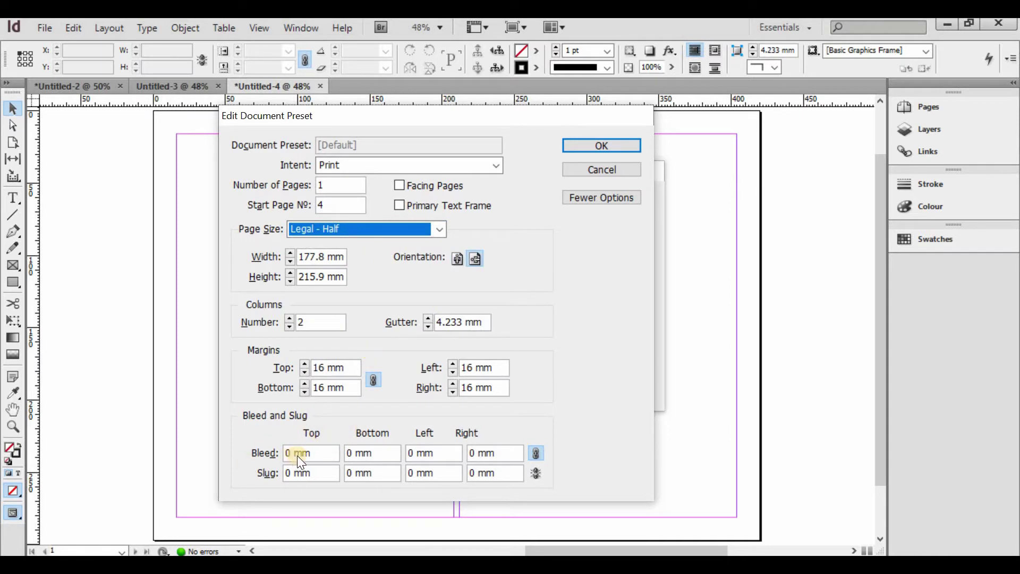
click(306, 364)
click(306, 364)
- Enter a bleed of 2 in the default document preset, and leave the document presets without saving the edits
click(294, 453)
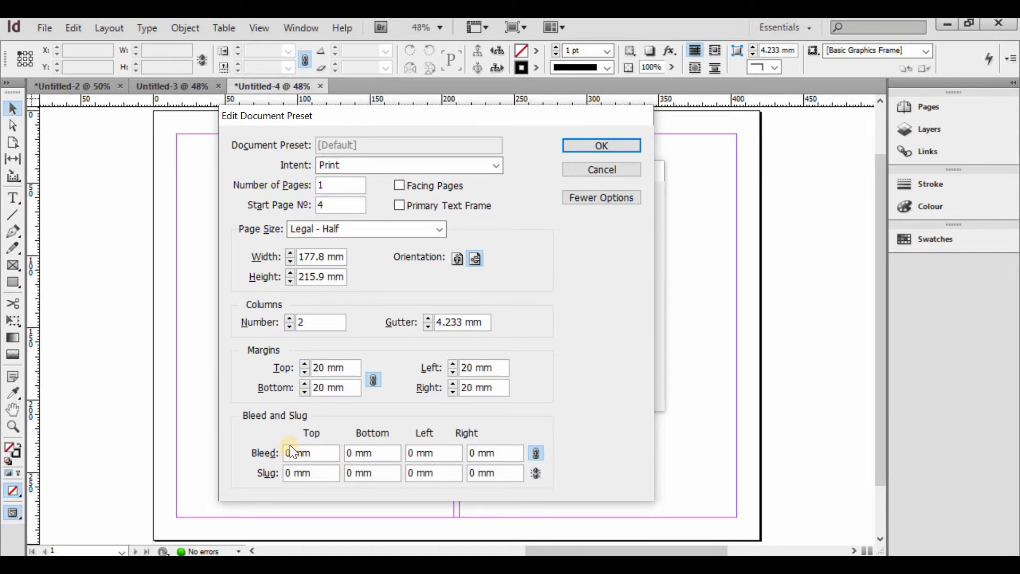
text(\\)
key(BackSpace)
key(BackSpace)
key(BackSpace)
key(BackSpace)
text(2)
click(537, 453)
click(595, 147)
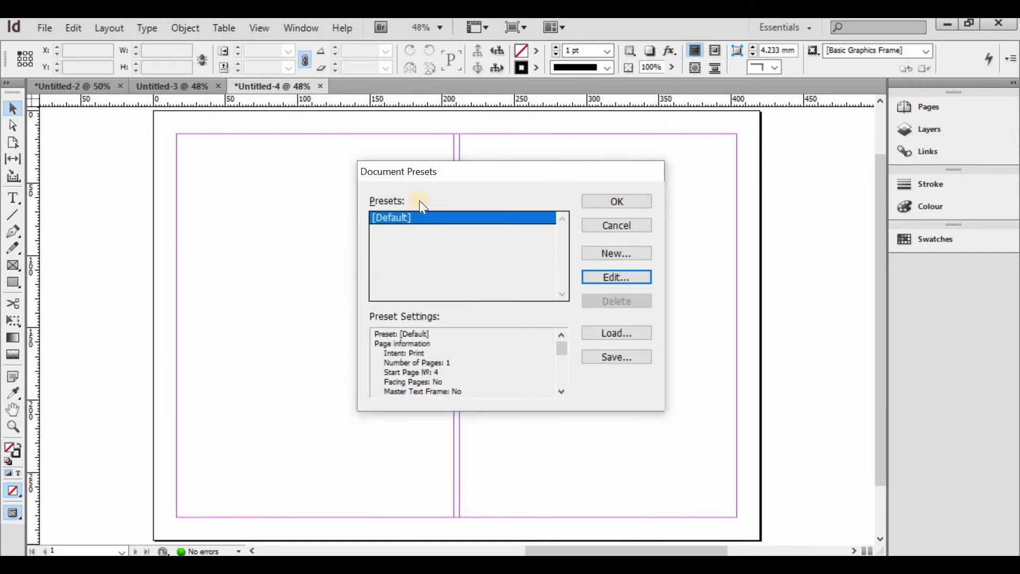
click(626, 224)
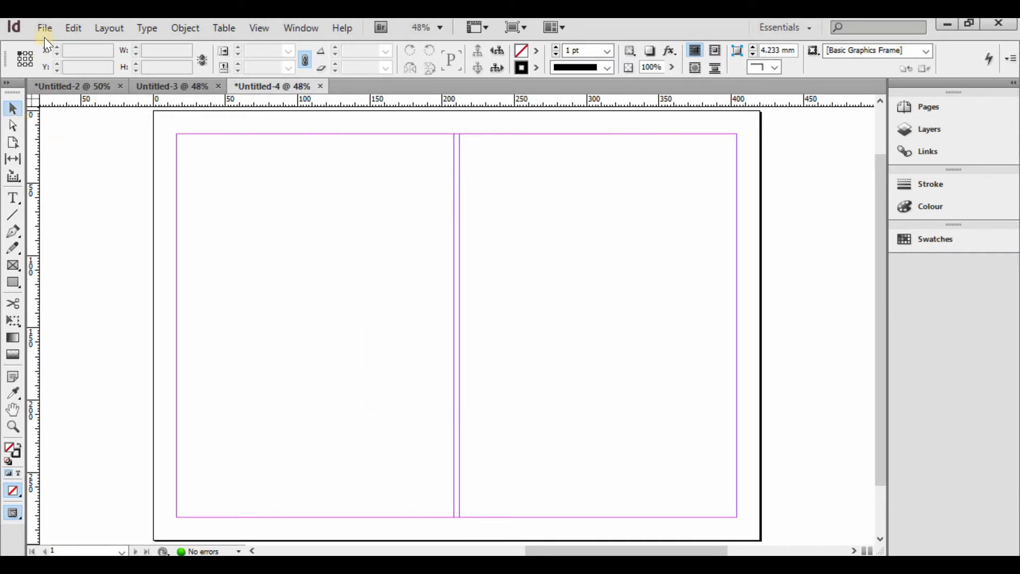
- Start a new document preset and set its page size to A3
click(46, 26)
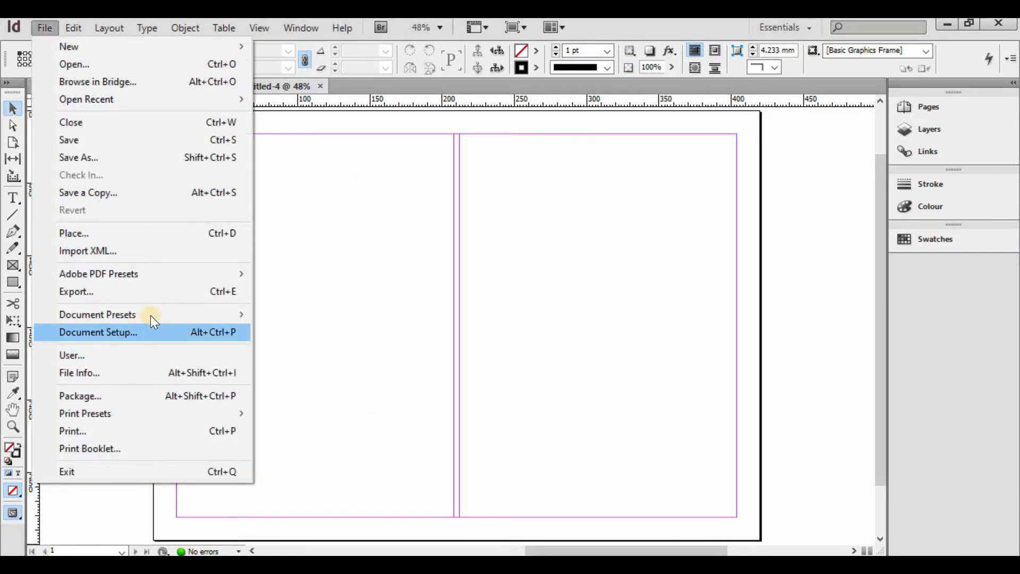
mouse_move(151, 315)
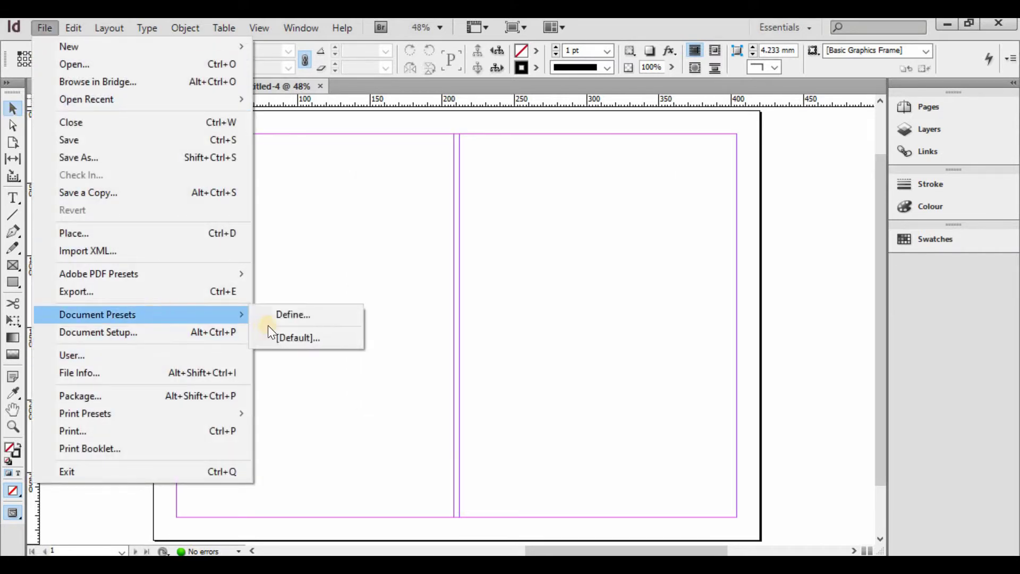
click(298, 315)
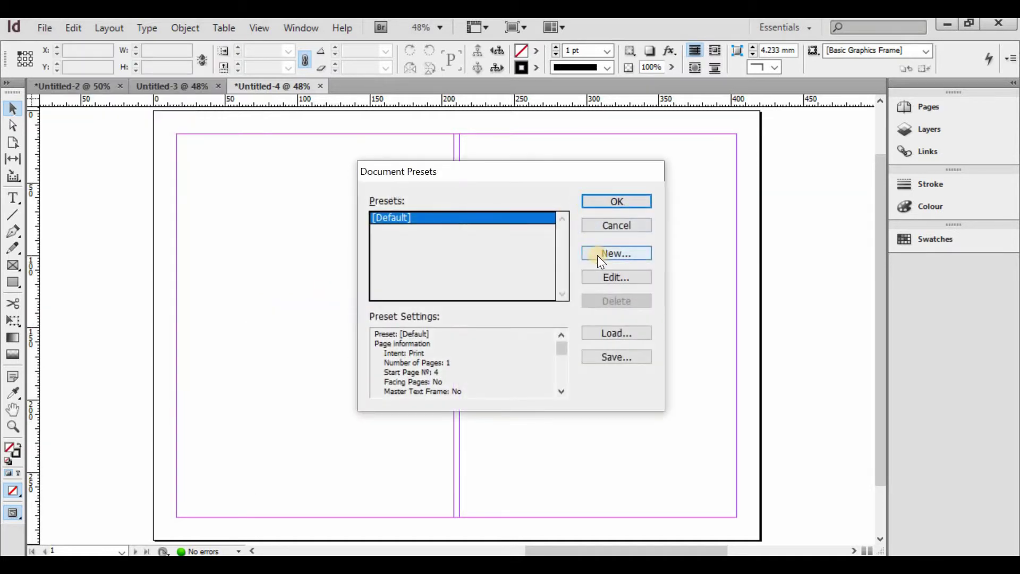
click(598, 255)
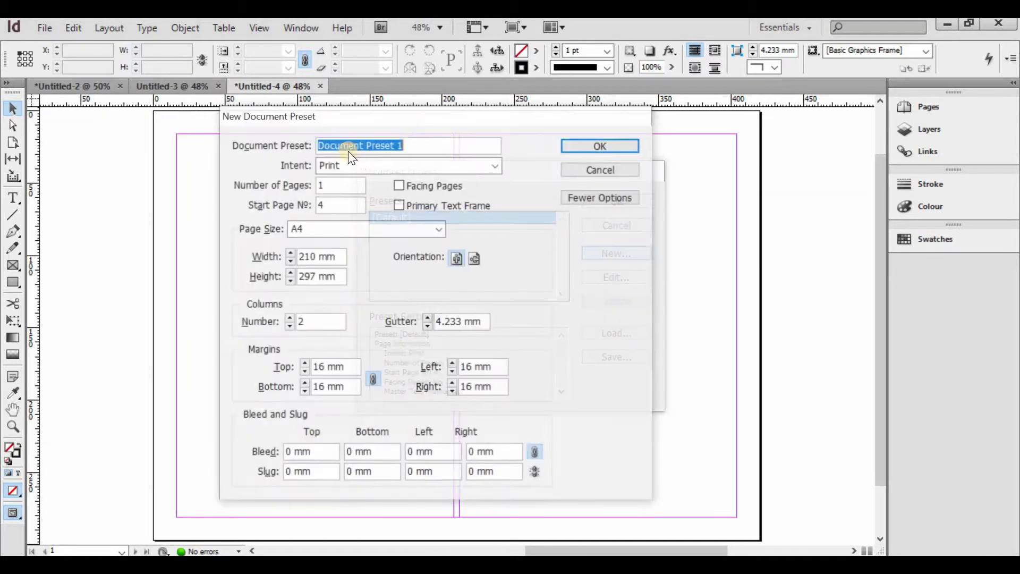
click(325, 232)
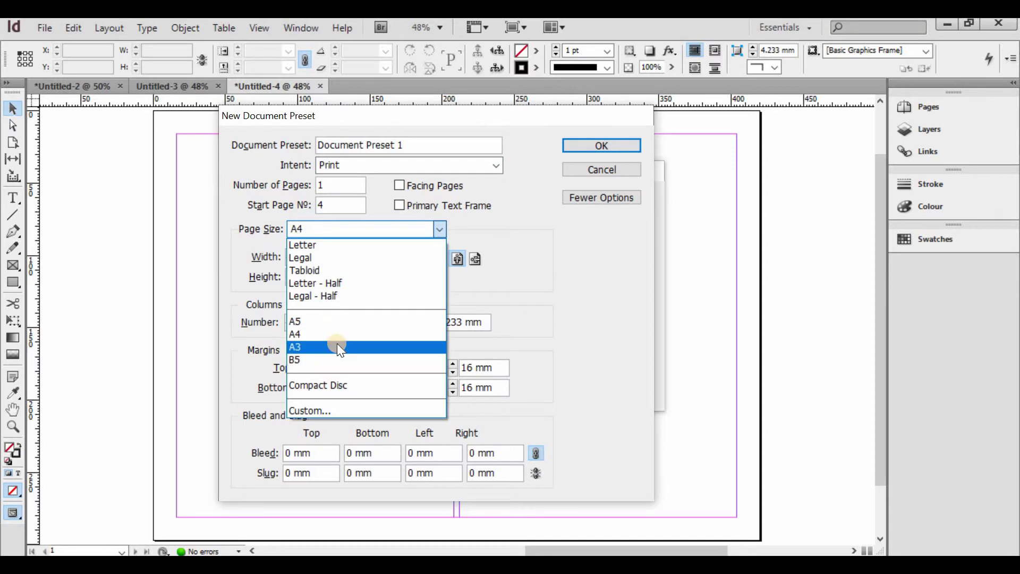
click(337, 346)
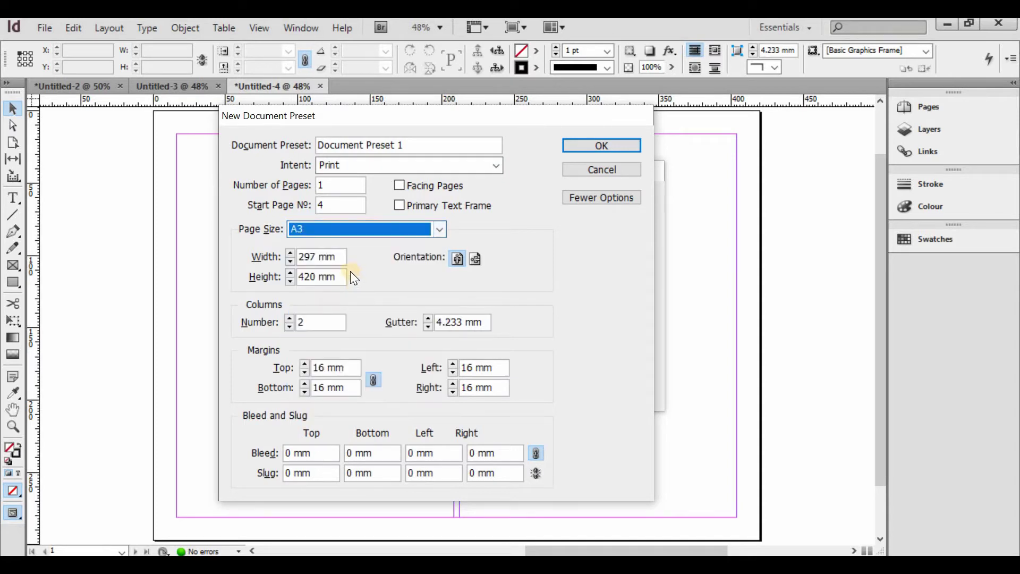
- Give the new document preset a 2 mm bleed, 20 mm margins and landscape orientation, and save it
click(290, 454)
text(2)
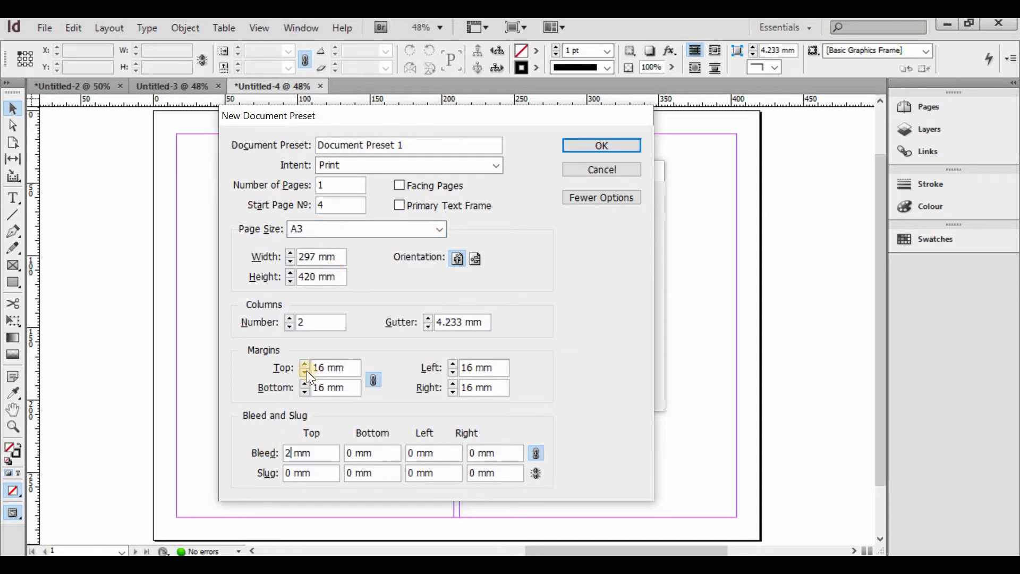
click(305, 363)
click(305, 364)
click(305, 363)
click(304, 363)
click(475, 259)
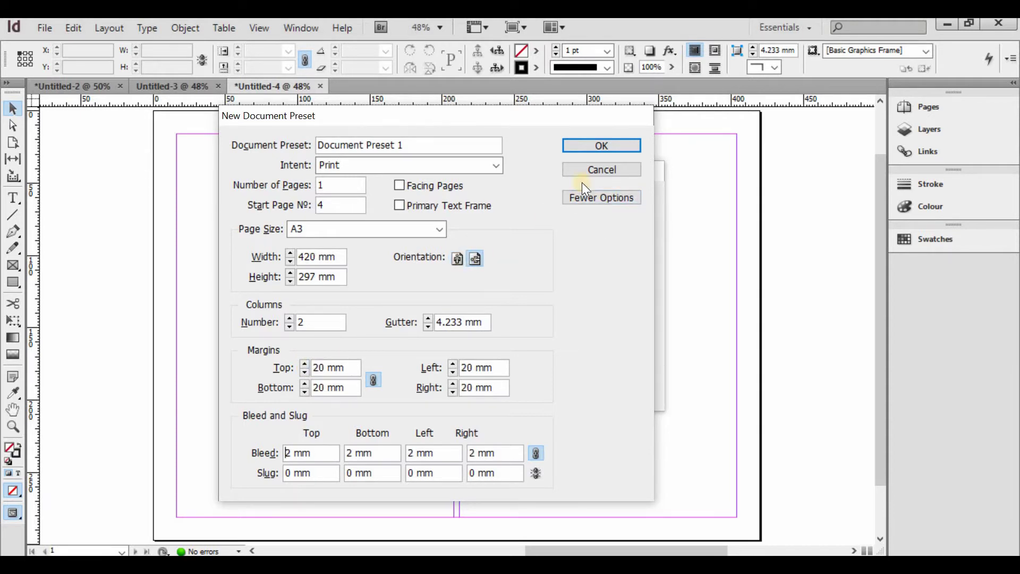
click(610, 145)
click(610, 199)
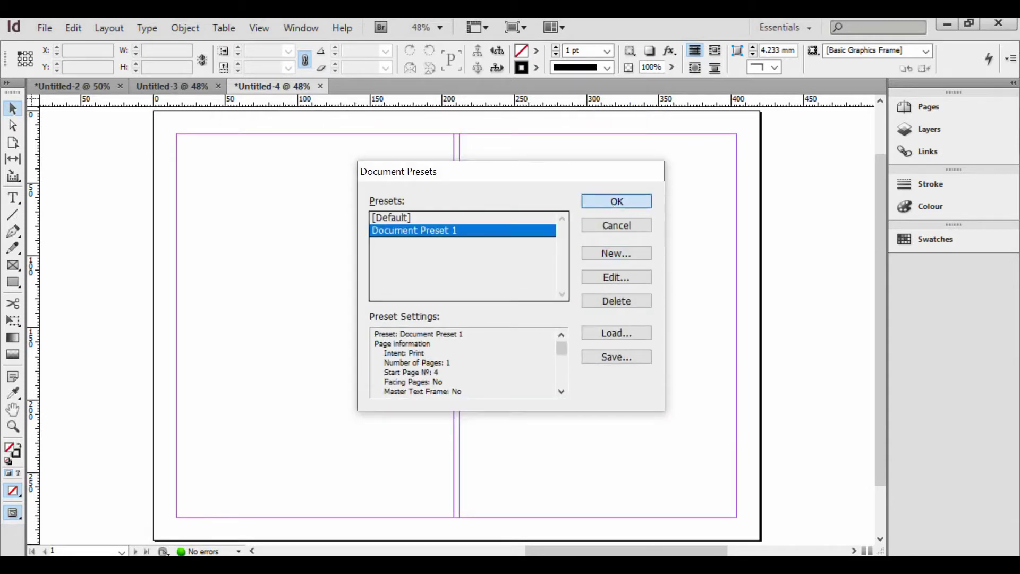
- Create a new document directly from the saved Document Preset 1
click(44, 29)
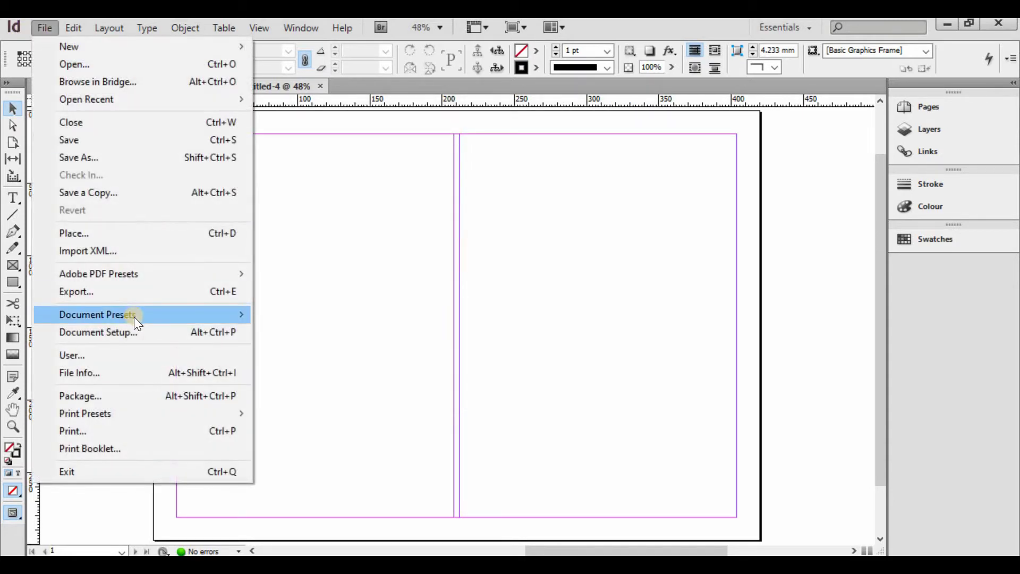
mouse_move(134, 316)
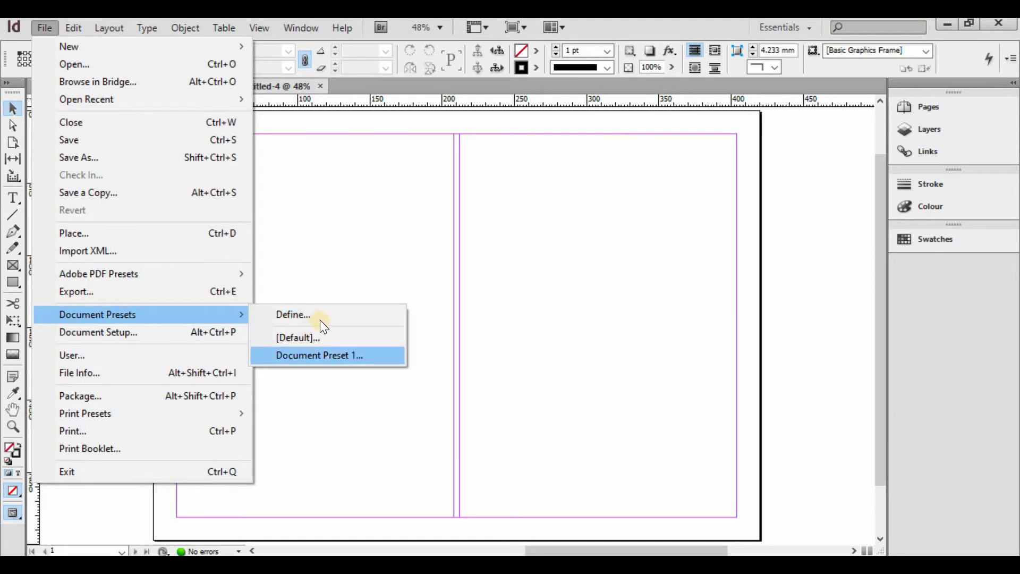
click(311, 355)
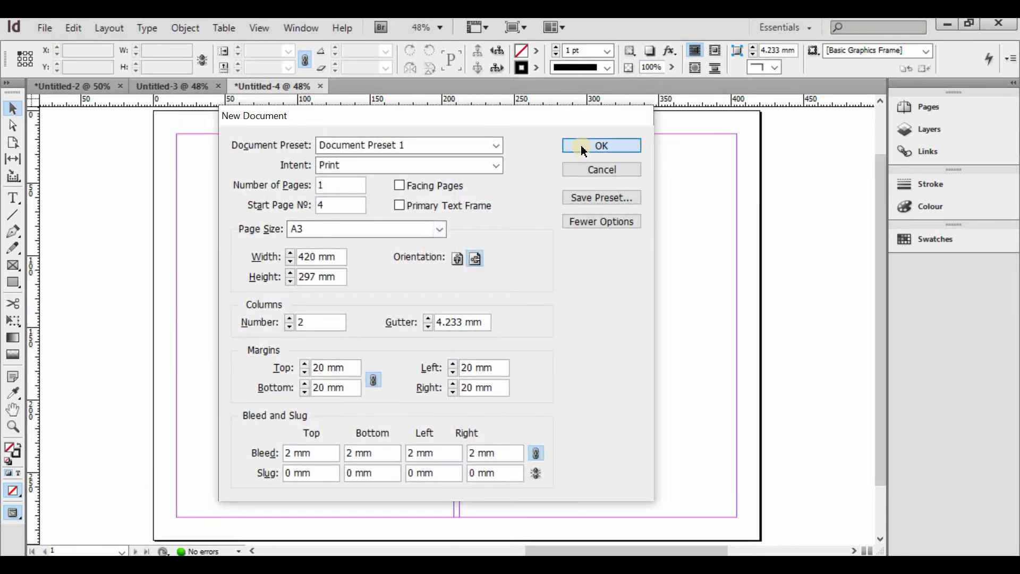
click(581, 146)
- Create another new document, choosing Document Preset 1 in the new-document settings
key(ctrl+n)
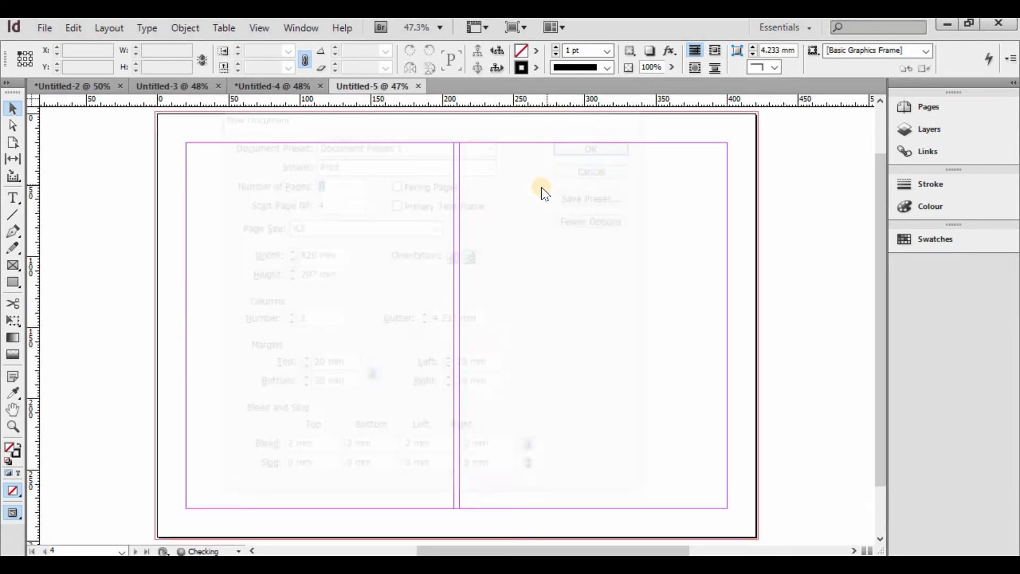
click(406, 147)
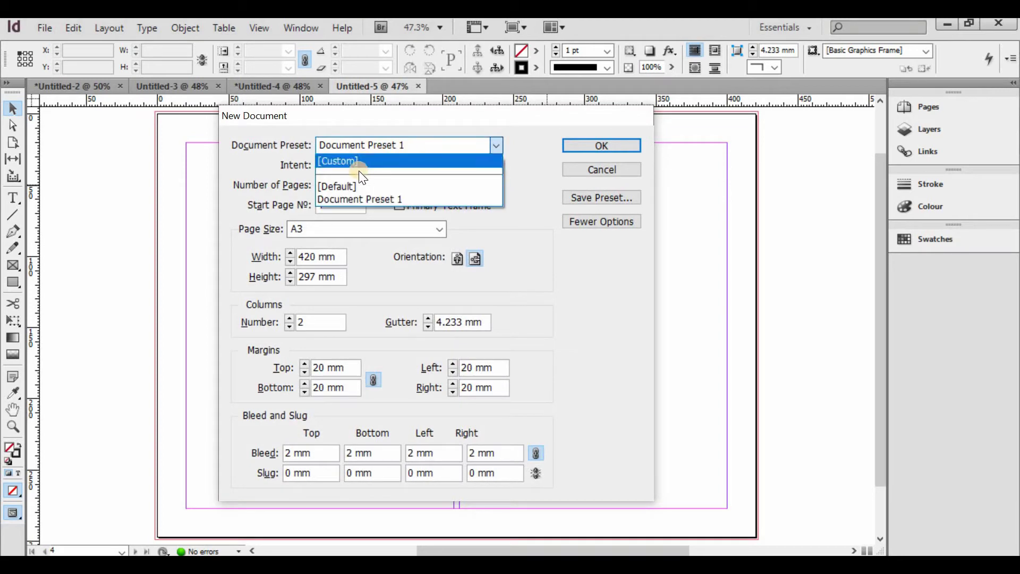
click(341, 195)
click(601, 170)
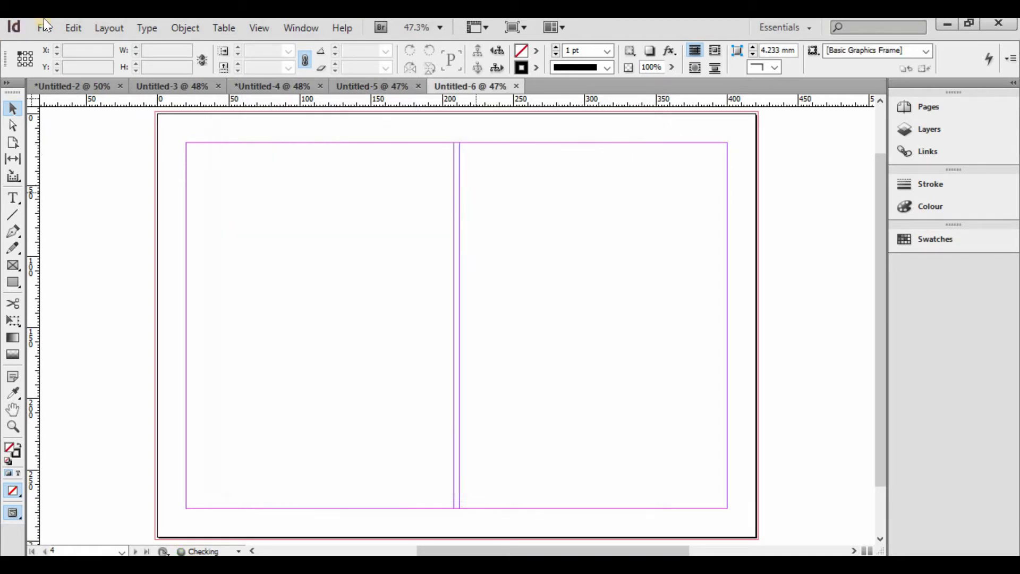
- Set the user identification colour to Brown, keeping the existing user name
click(45, 28)
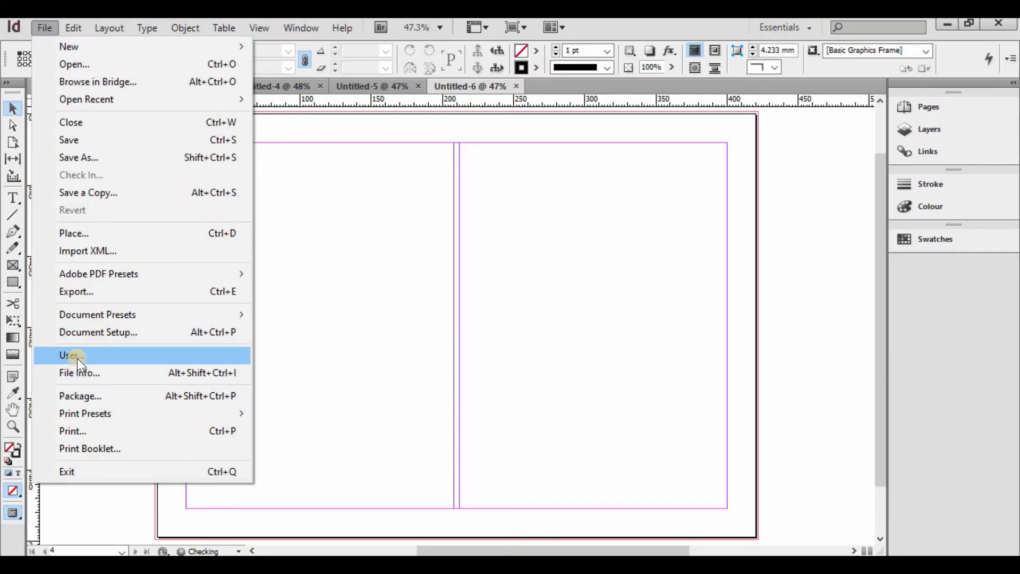
click(80, 359)
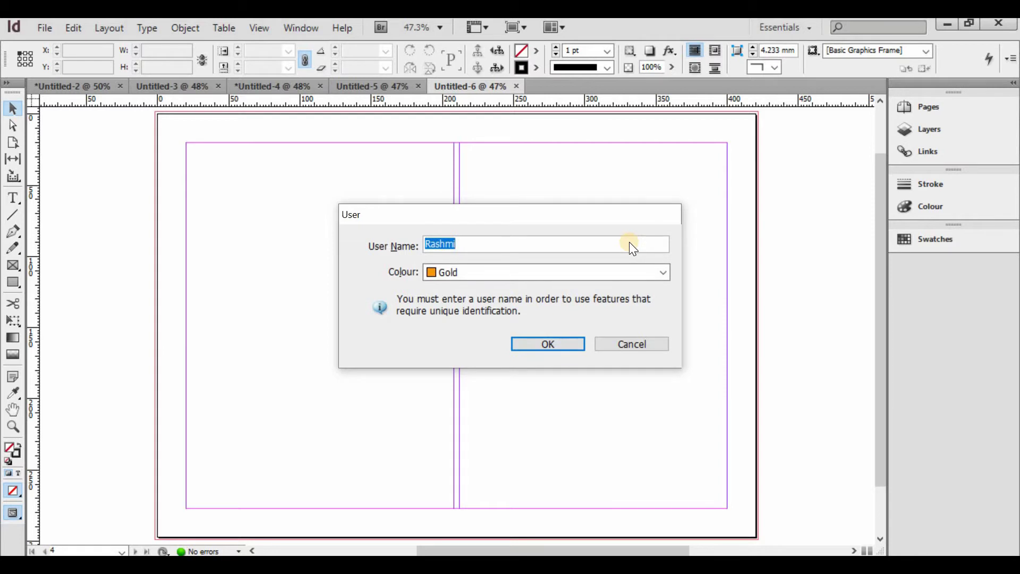
click(638, 269)
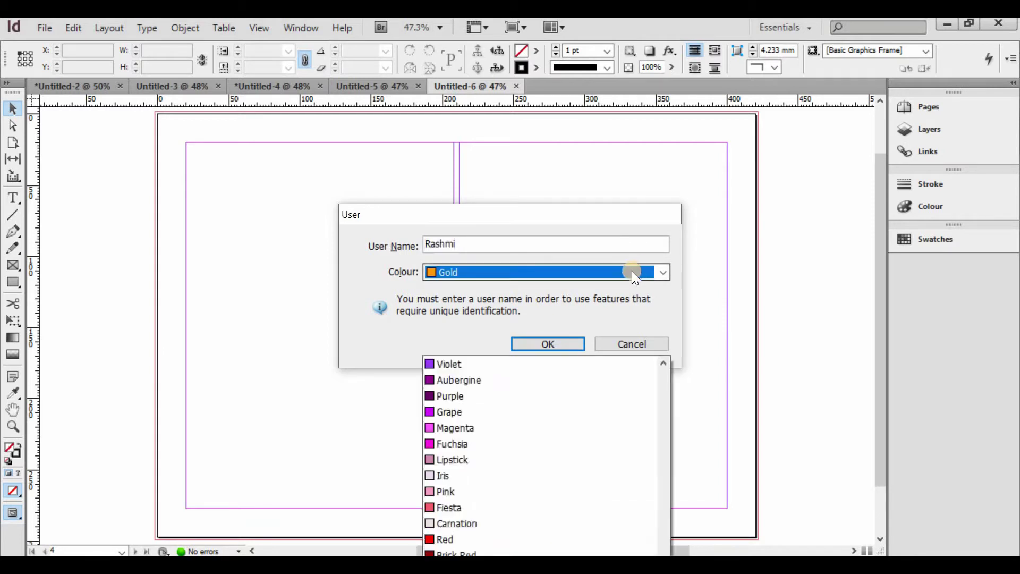
click(571, 248)
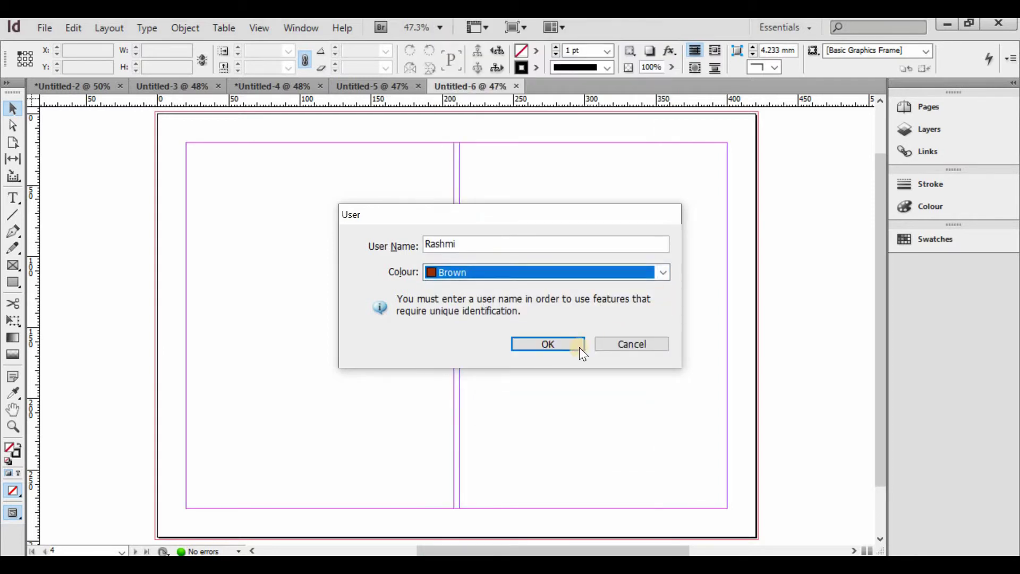
click(541, 350)
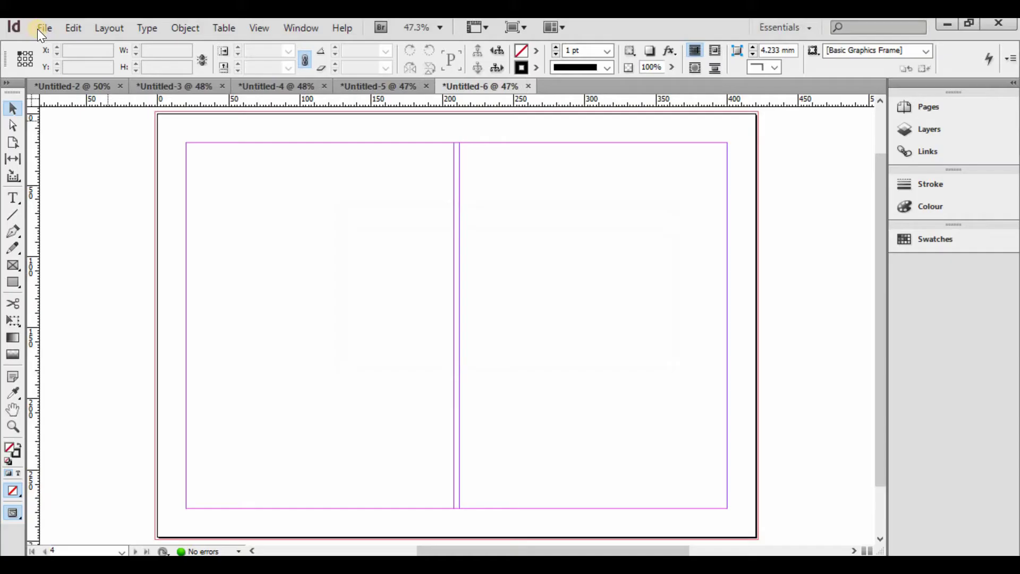
- Examine the document's file information: the Description, IPTC, IPTC Extension, Camera Data, GPS Data and Video Data fields
click(44, 26)
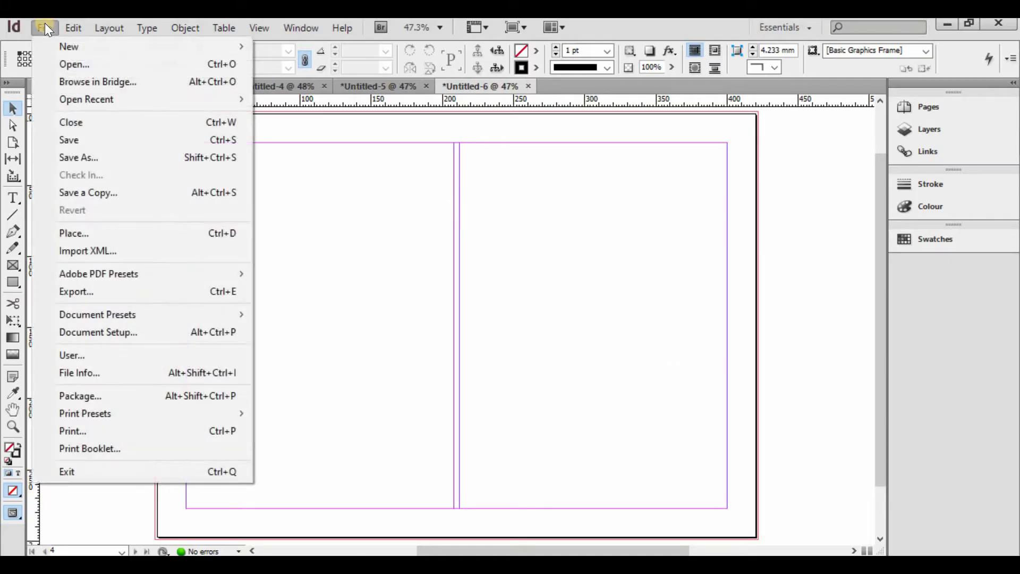
click(128, 374)
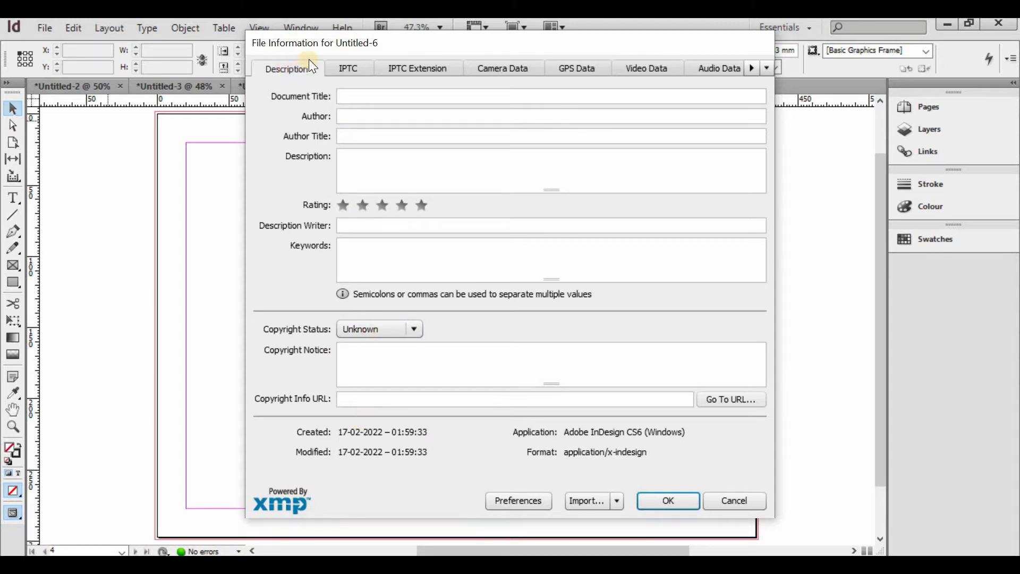
click(344, 71)
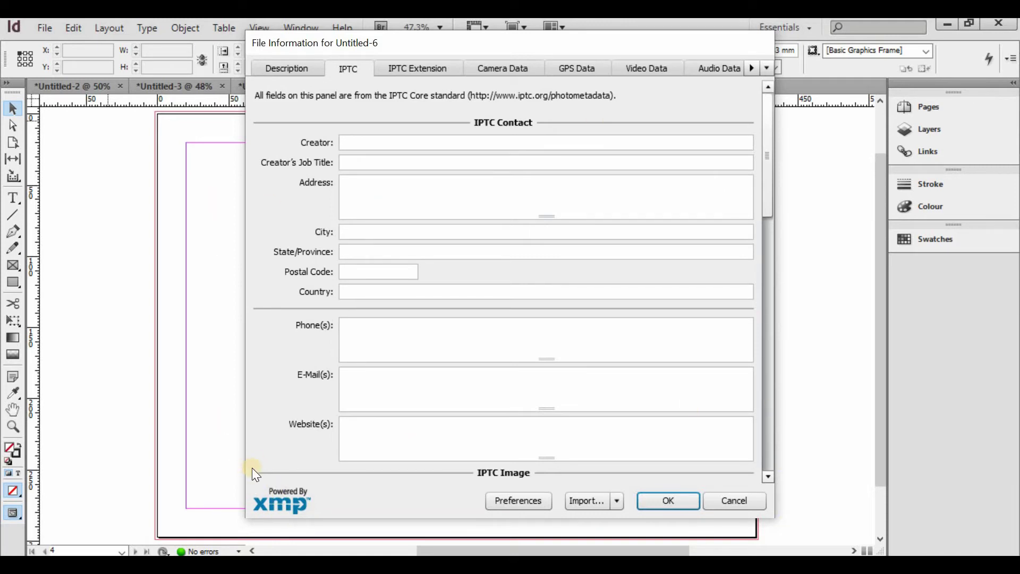
click(402, 71)
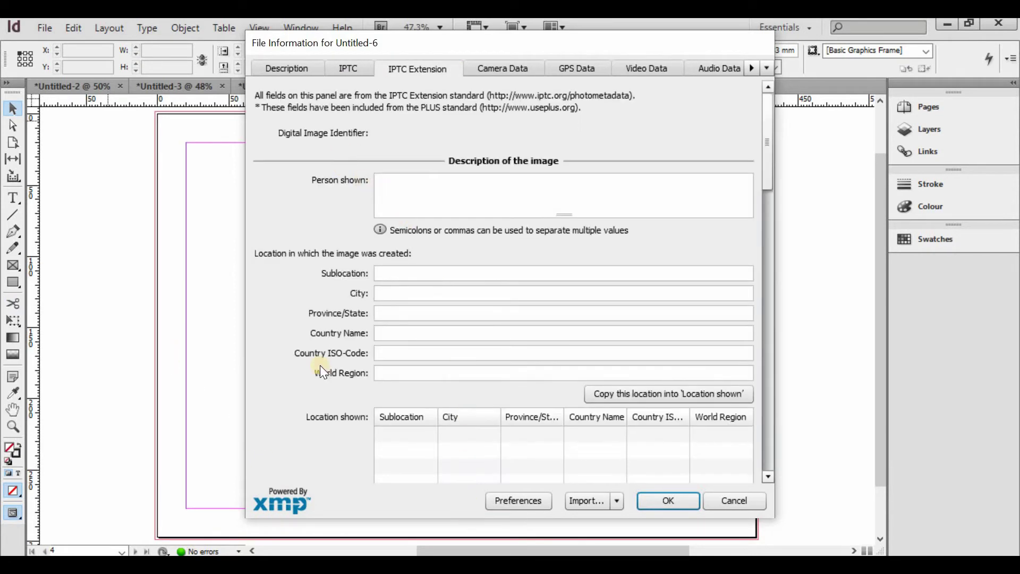
scroll(398, 228, down, 2)
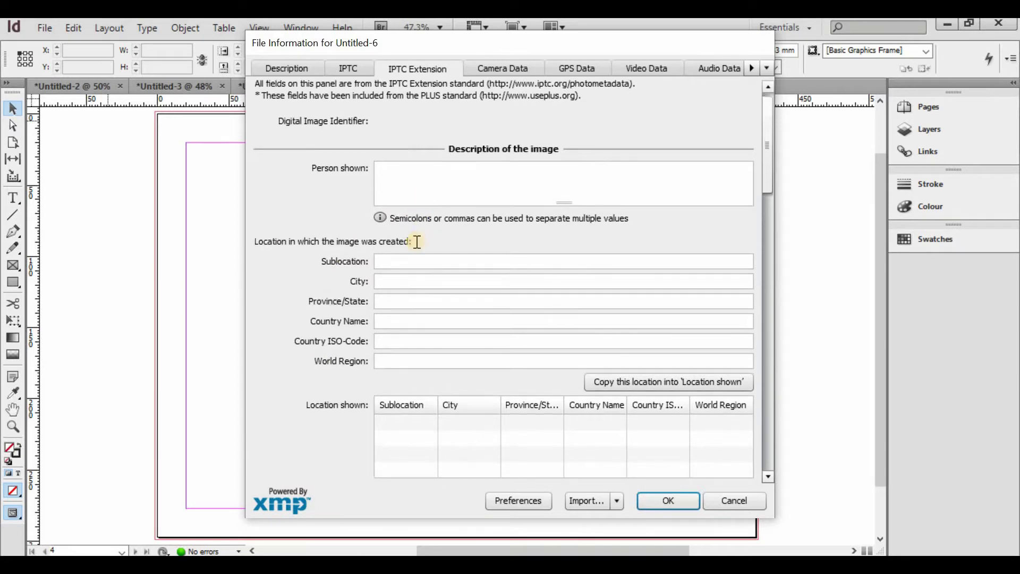
scroll(435, 403, down, 10)
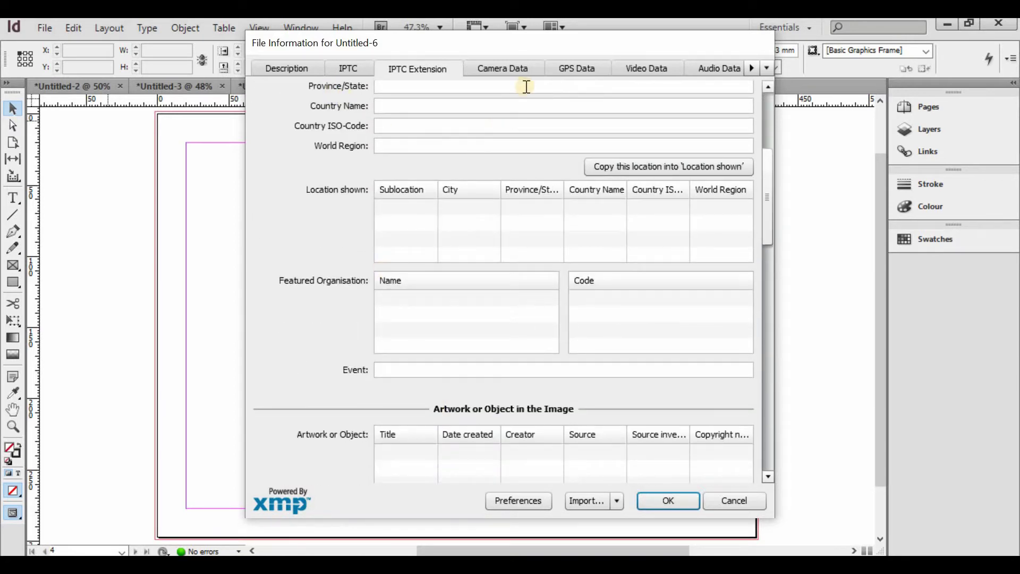
click(528, 69)
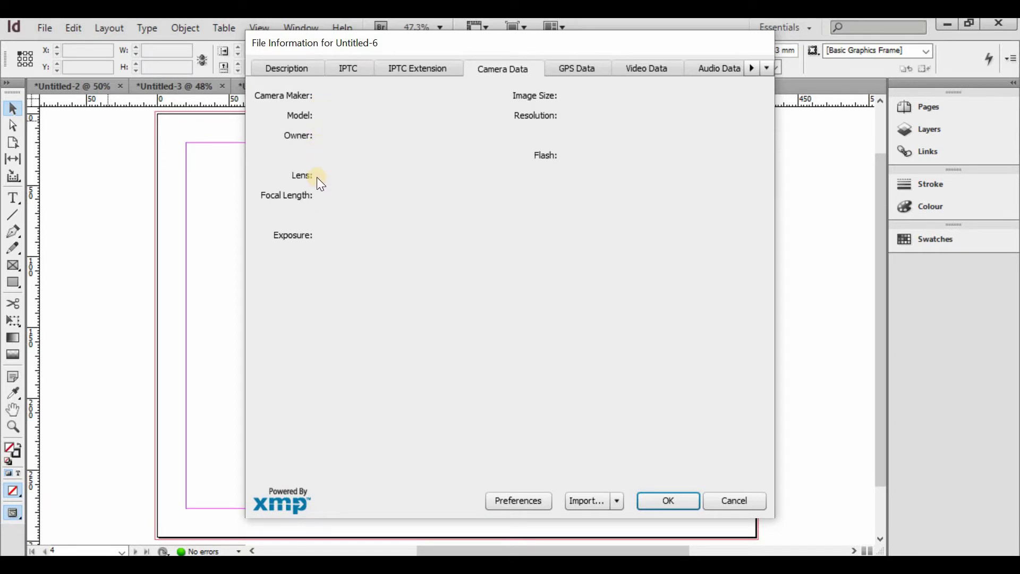
click(590, 72)
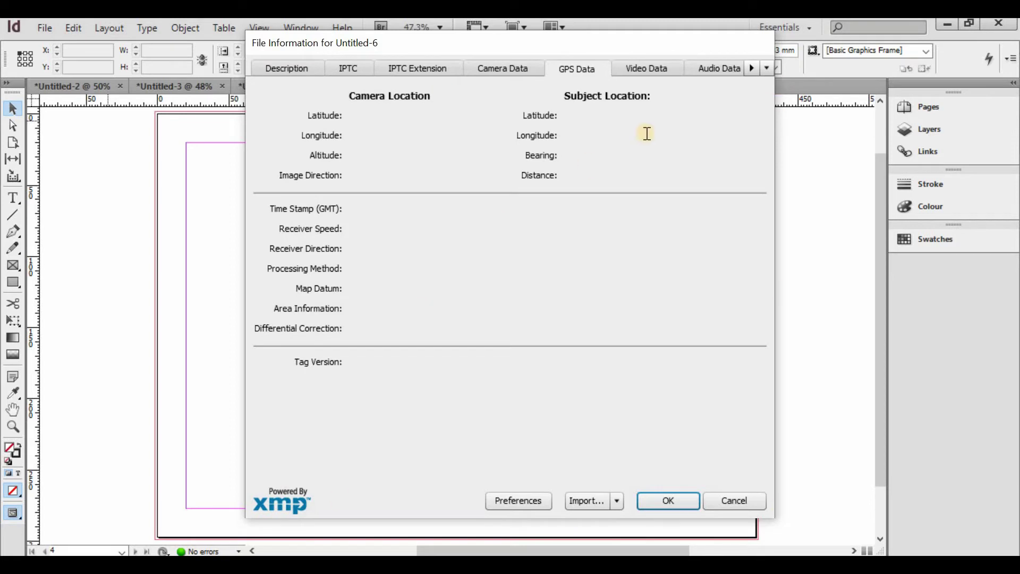
click(657, 66)
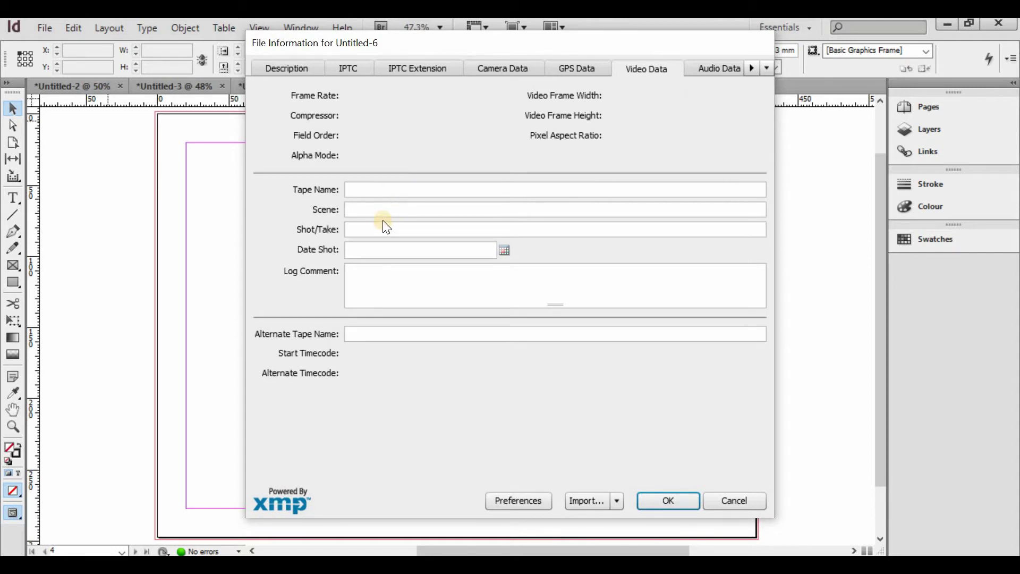
- Examine the Audio Data, Mobile SWF, Categories, Origin, DICOM and History sections of the document's file information
click(733, 68)
click(750, 69)
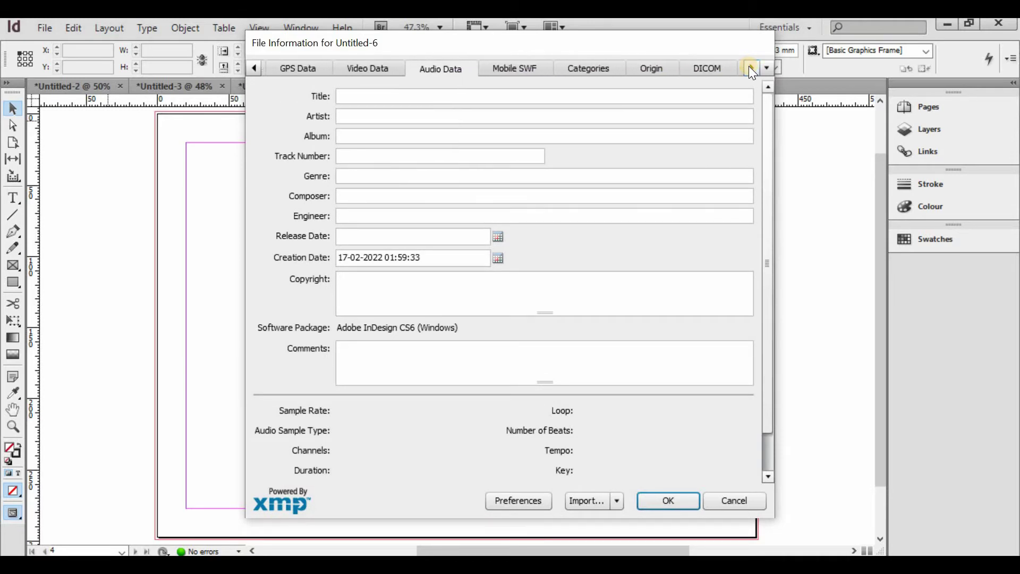
click(468, 70)
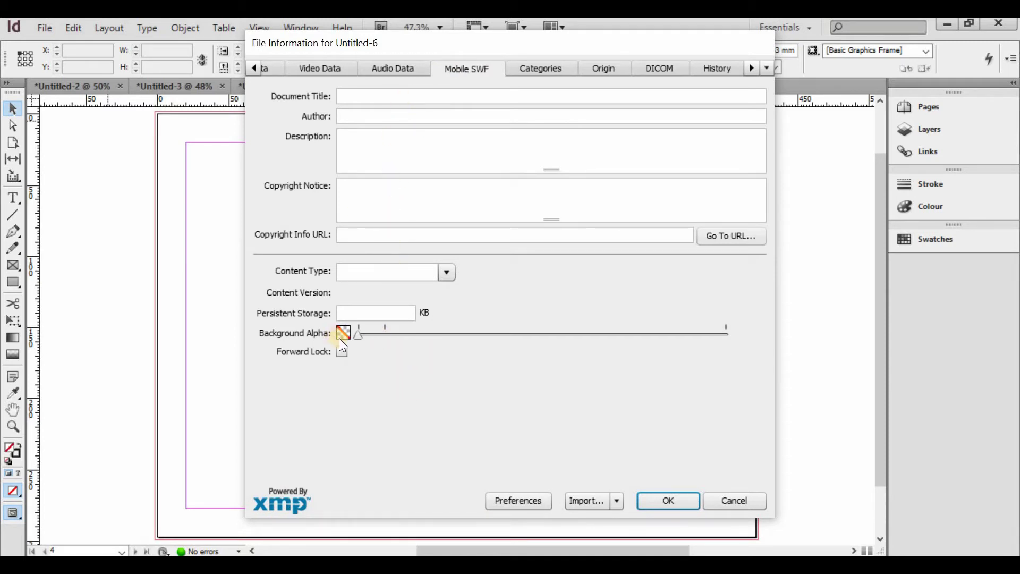
click(560, 71)
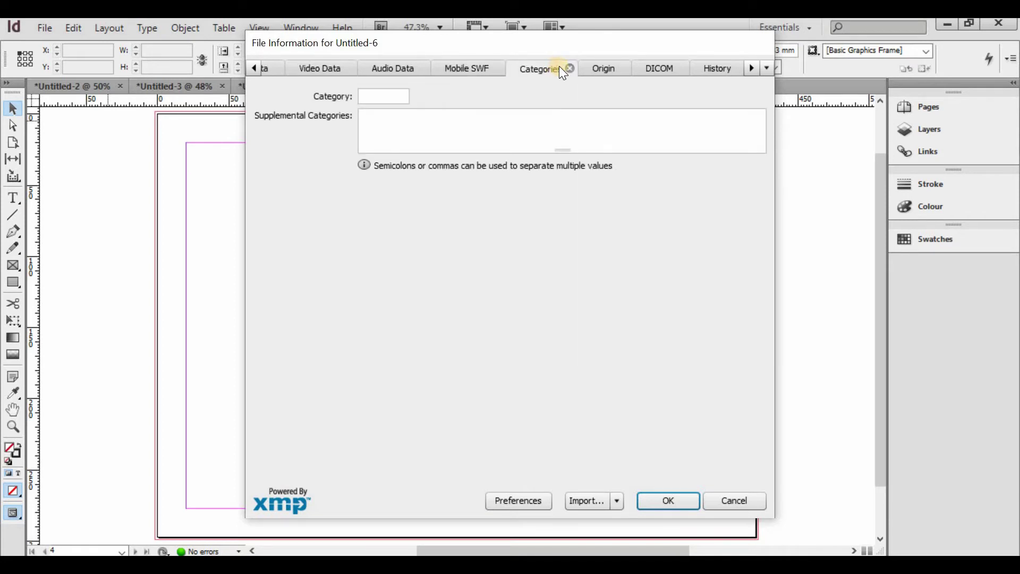
click(591, 68)
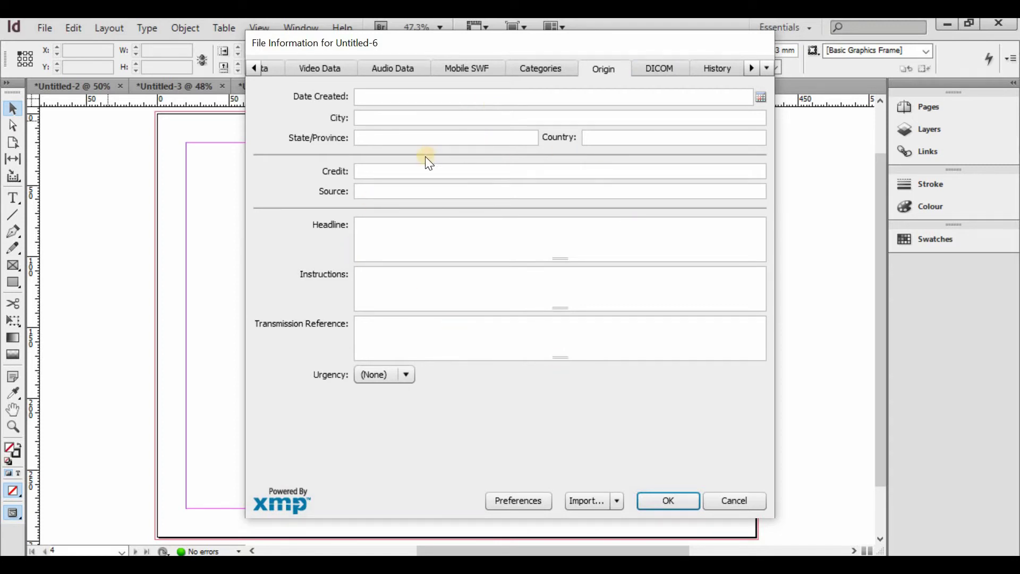
click(662, 69)
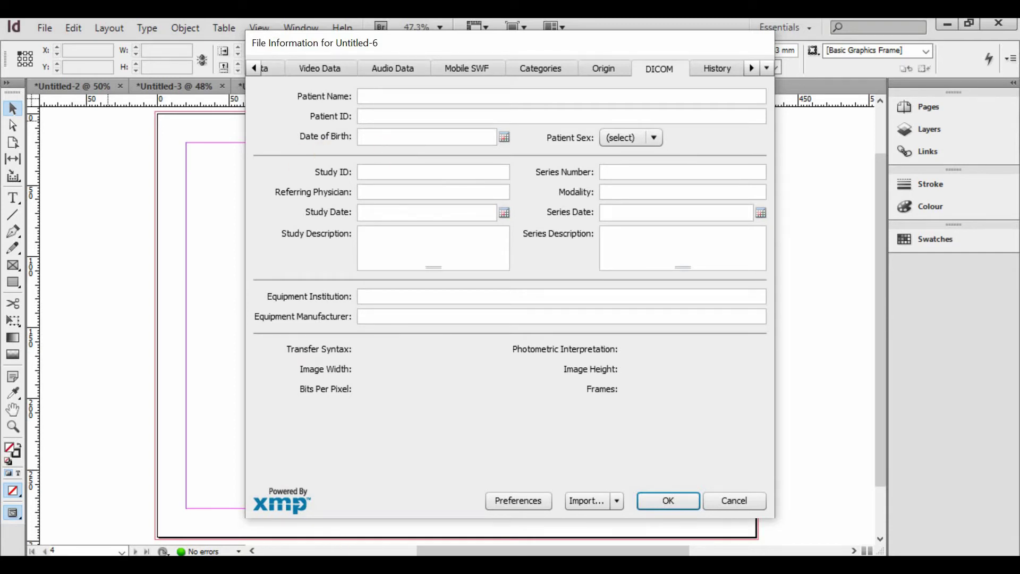
click(718, 62)
- Examine the Raw Data and Advanced property tree in the file information, and close it
click(747, 67)
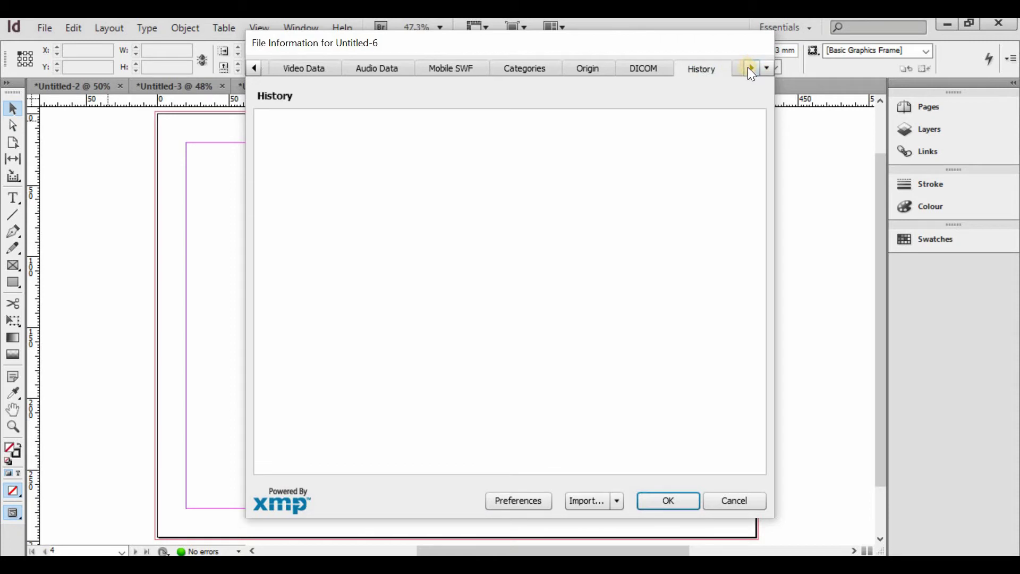
click(726, 69)
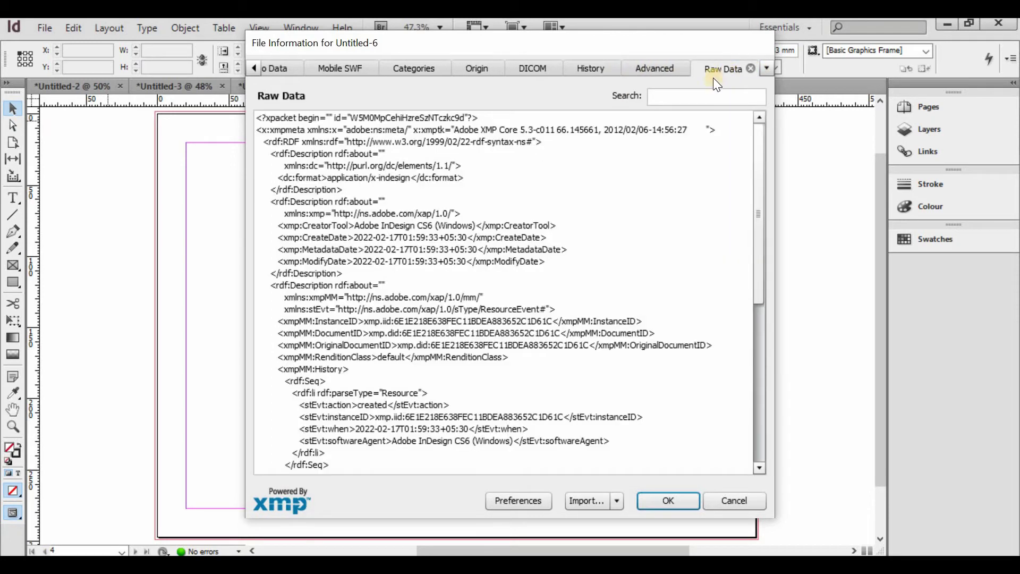
scroll(464, 435, down, 4)
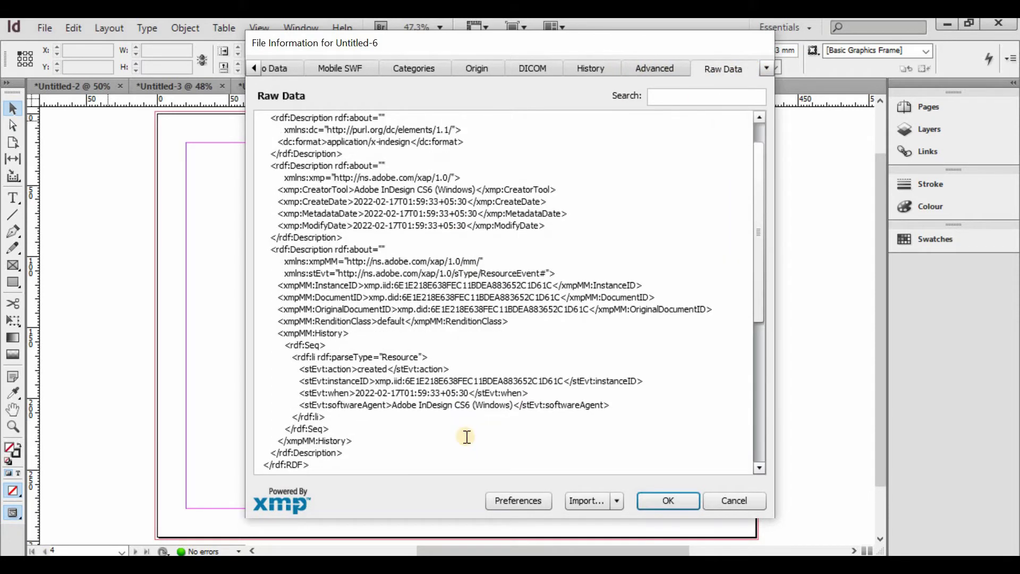
scroll(465, 435, up, 4)
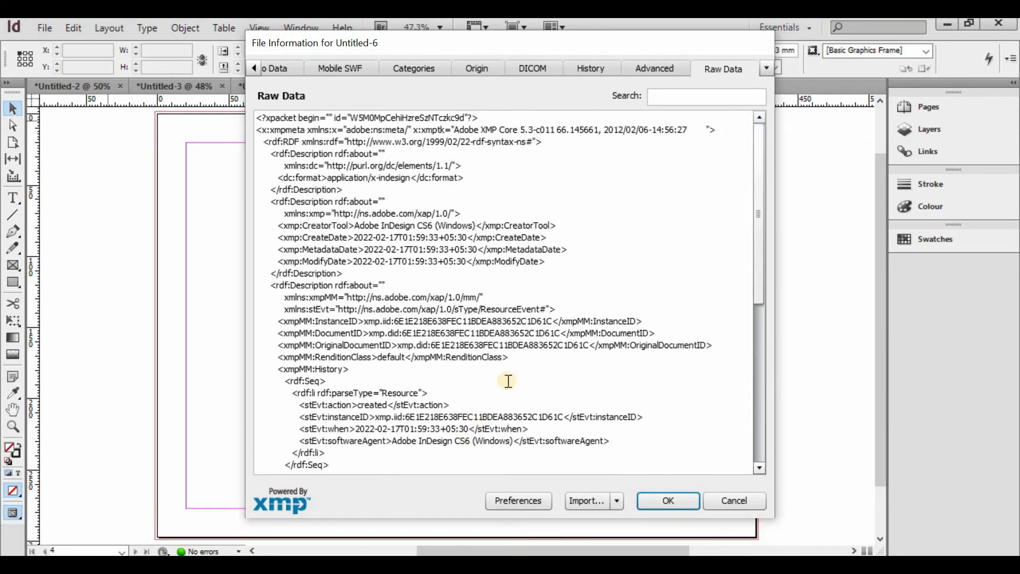
click(665, 68)
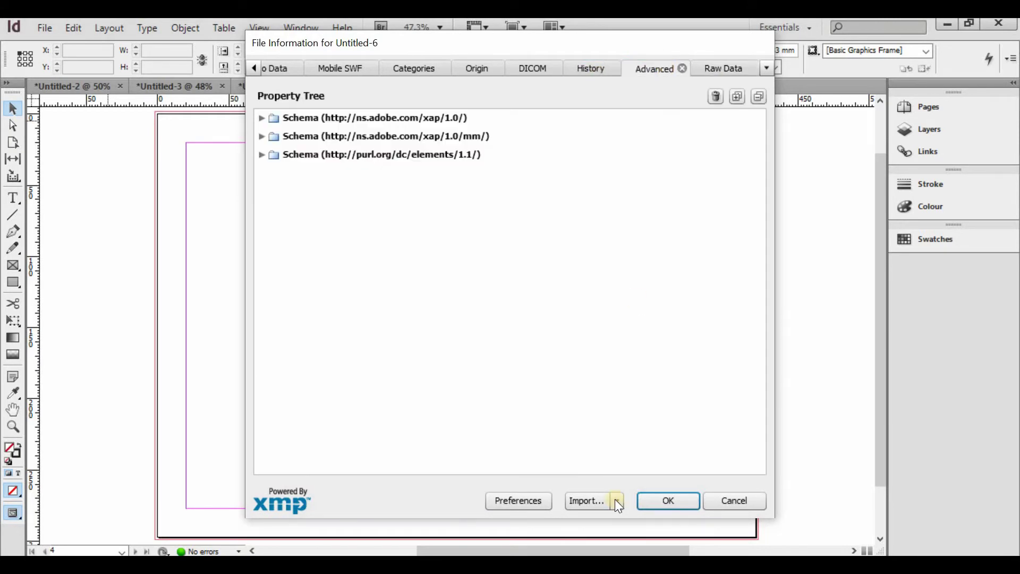
click(684, 503)
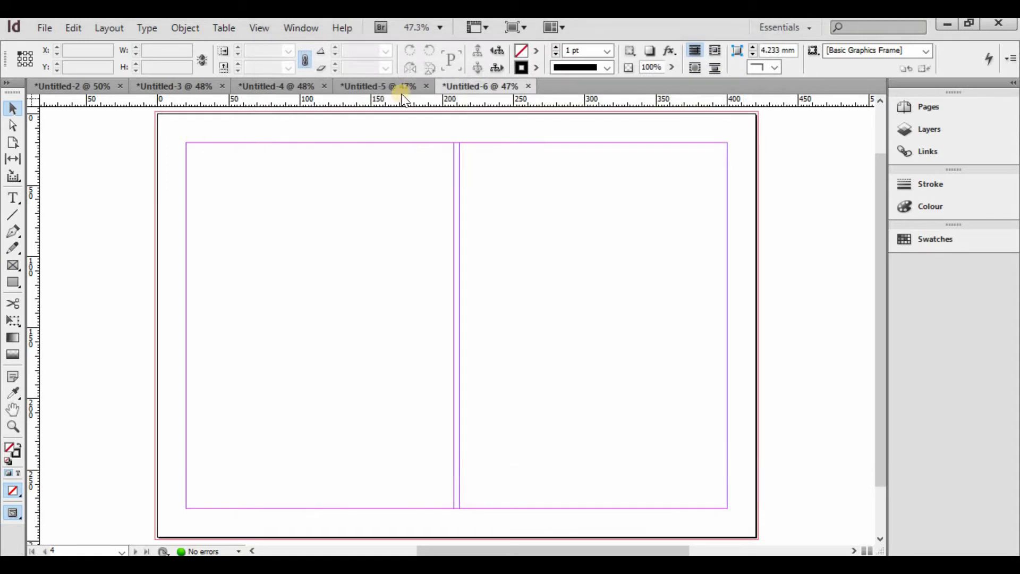
- View the defined print presets and their settings, and close the list without adding a preset
click(50, 30)
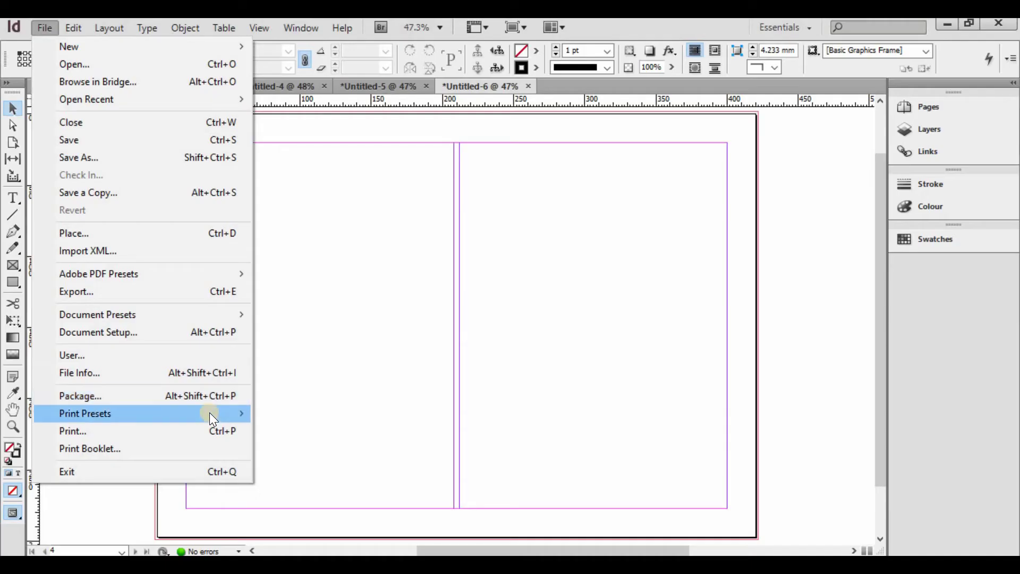
mouse_move(209, 413)
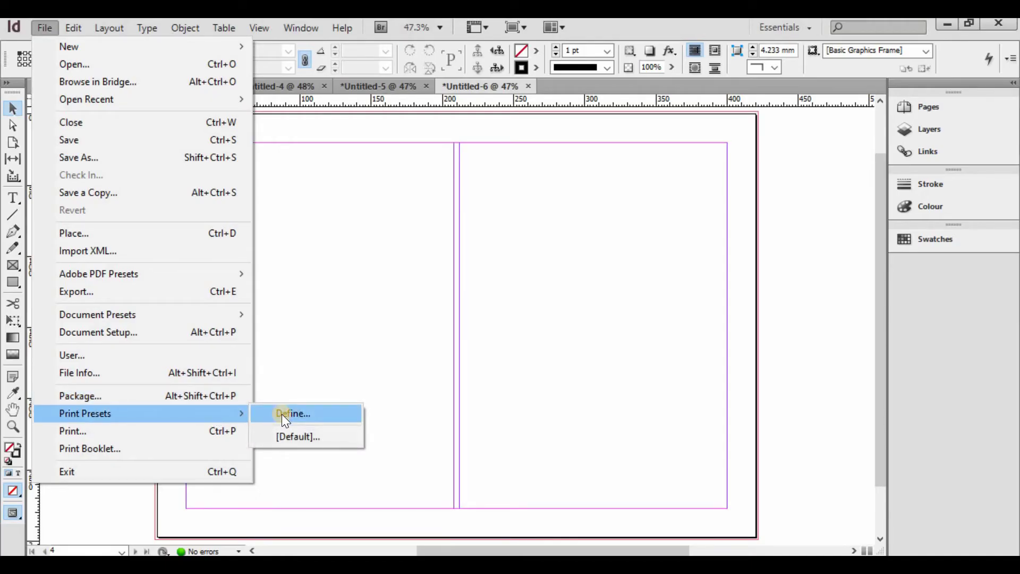
click(281, 414)
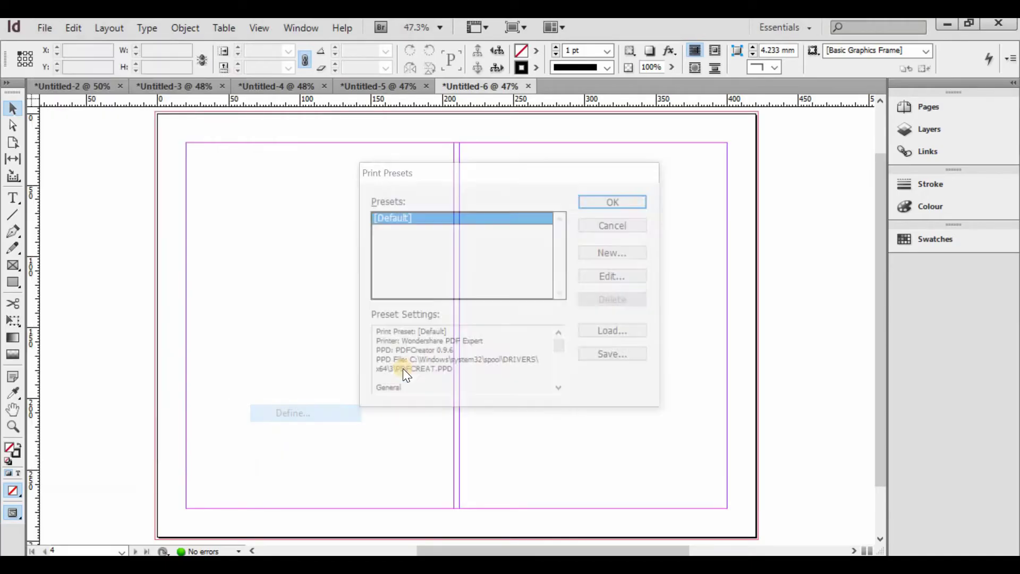
click(616, 203)
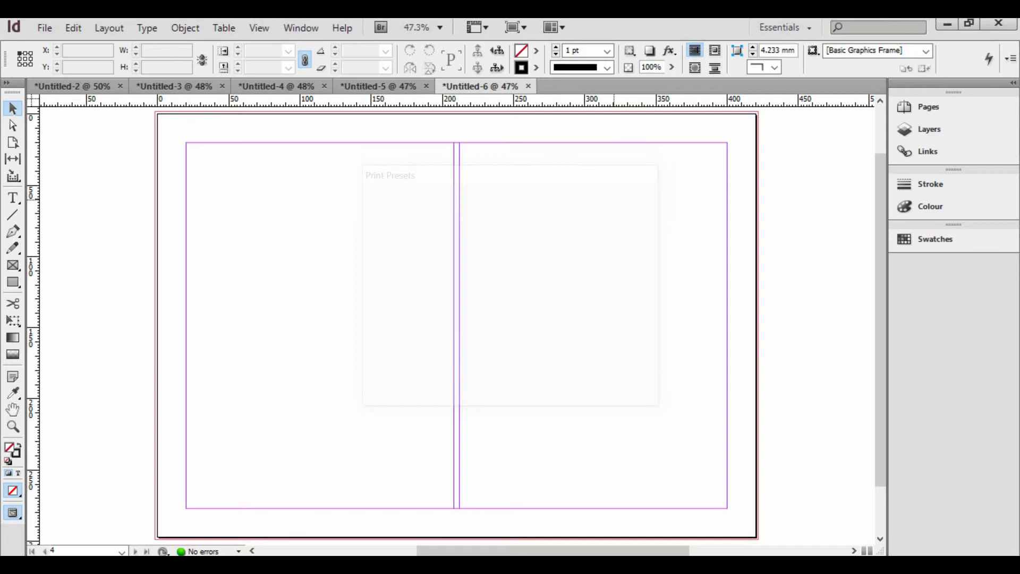
- Open the print settings for the blank document and review the available print presets and printers
click(46, 28)
click(101, 432)
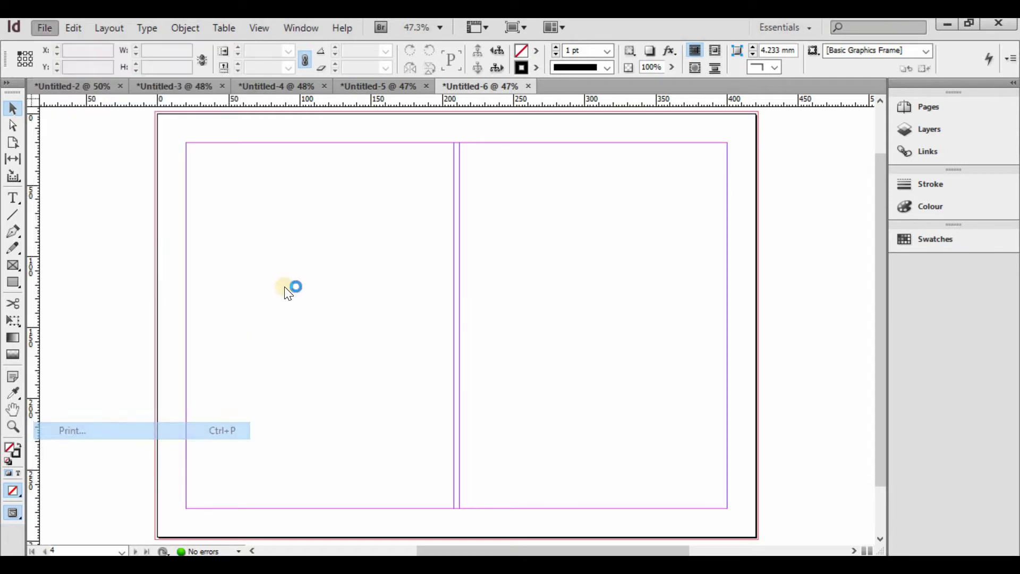
click(495, 101)
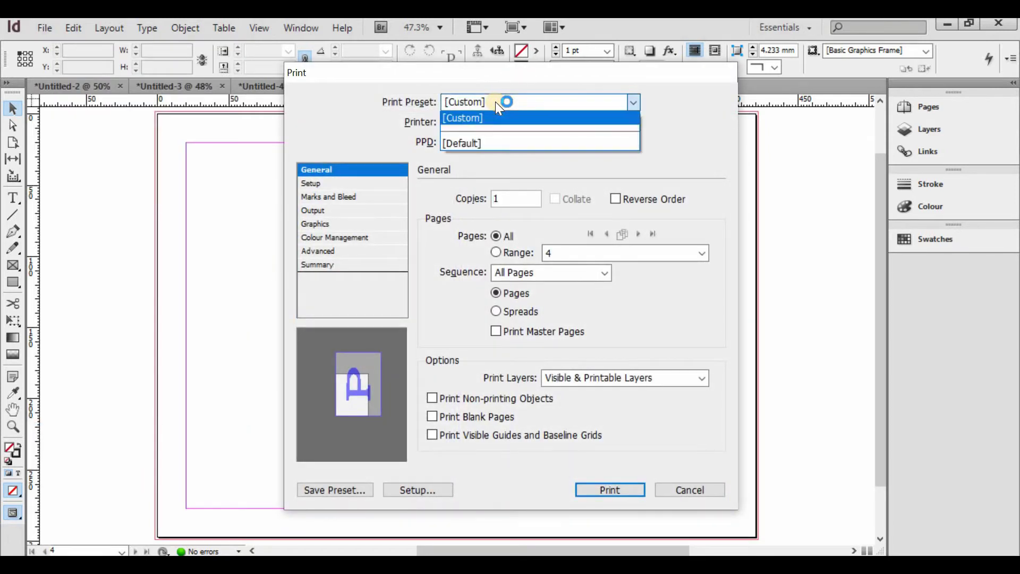
click(492, 122)
click(490, 126)
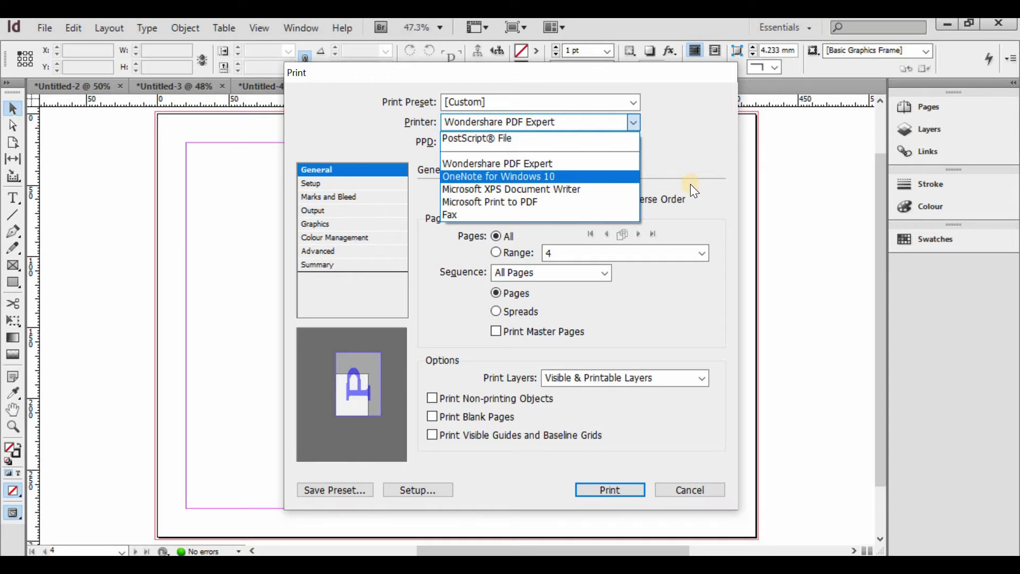
click(645, 211)
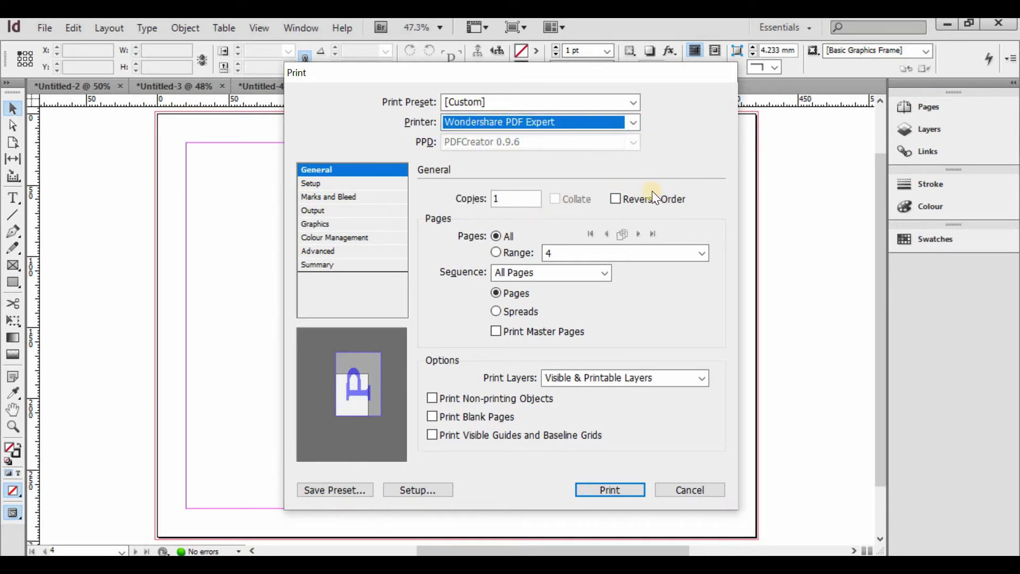
- Review the Setup, Marks and Bleed, Output, Graphics, Colour Management and Advanced print settings, and try to print the blank document
click(330, 183)
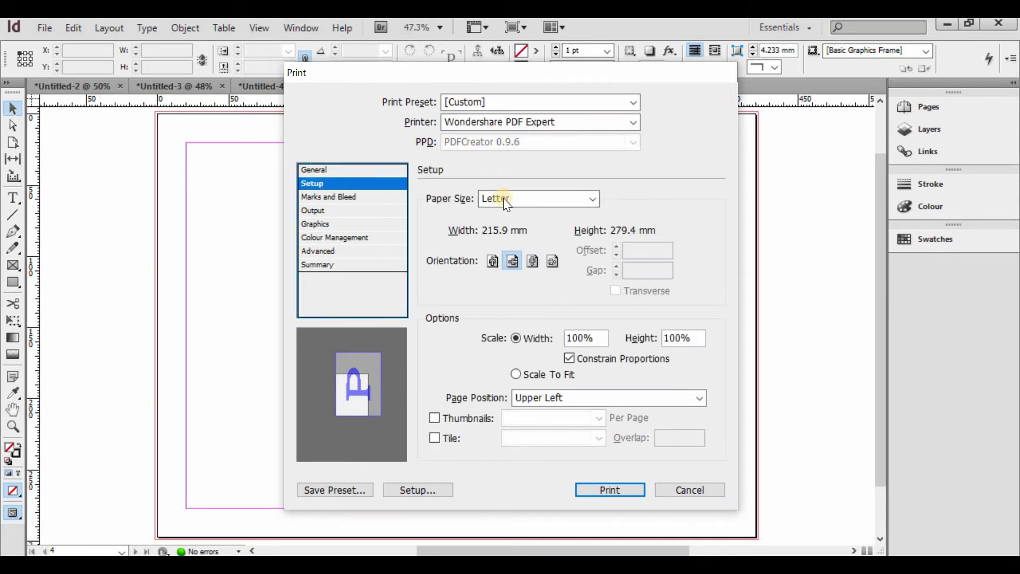
click(336, 196)
click(331, 210)
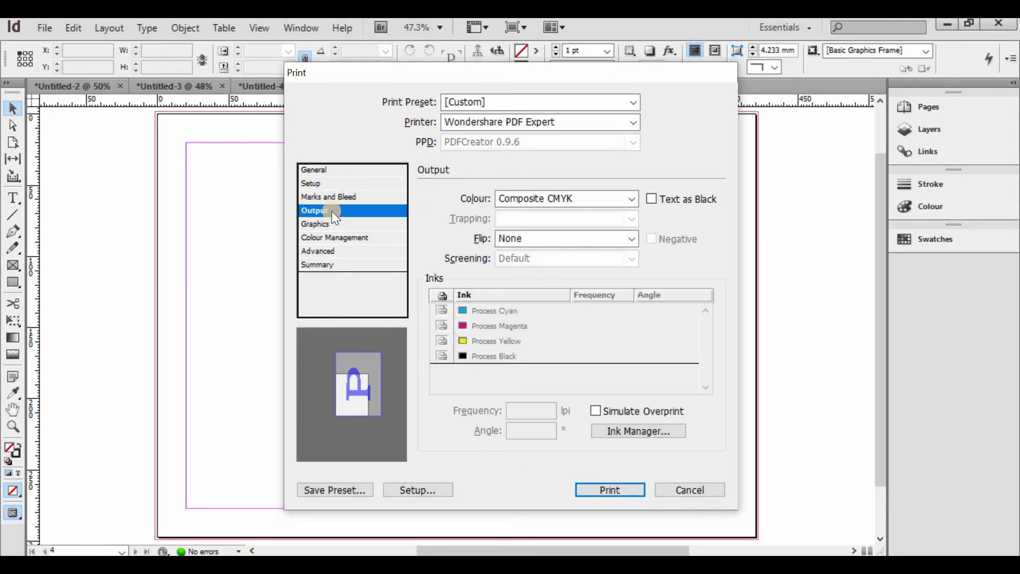
click(332, 223)
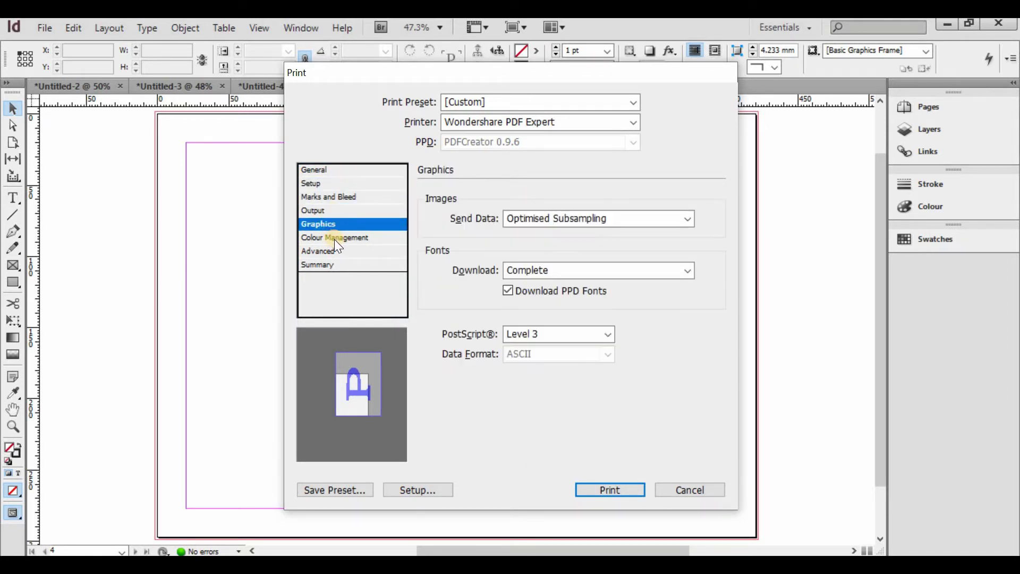
click(333, 239)
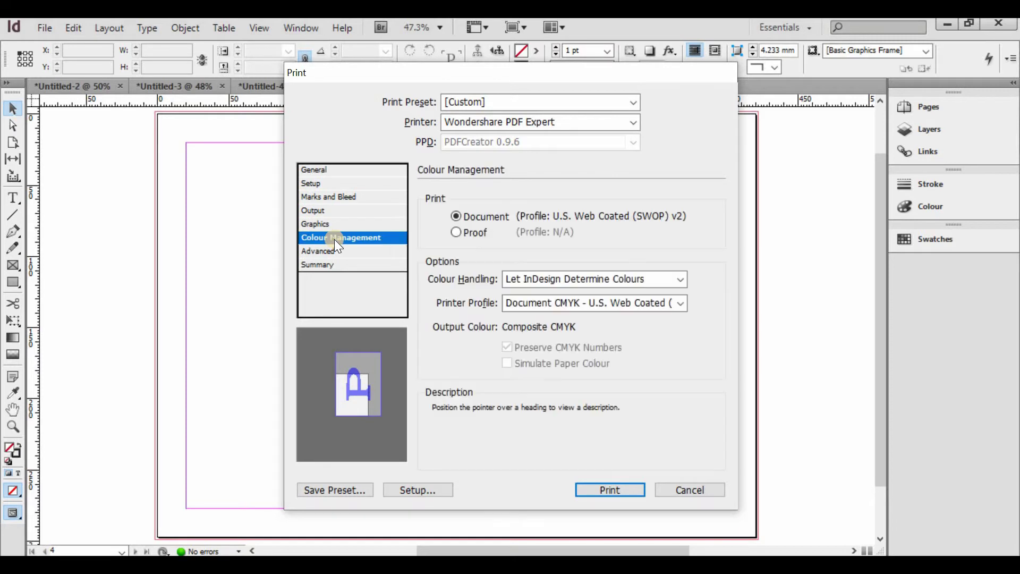
click(374, 247)
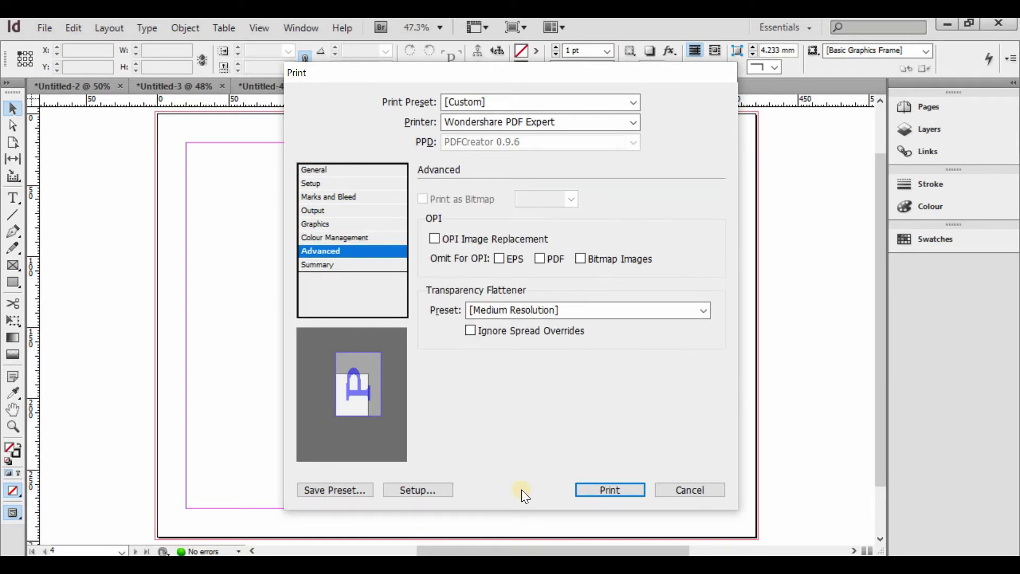
click(614, 491)
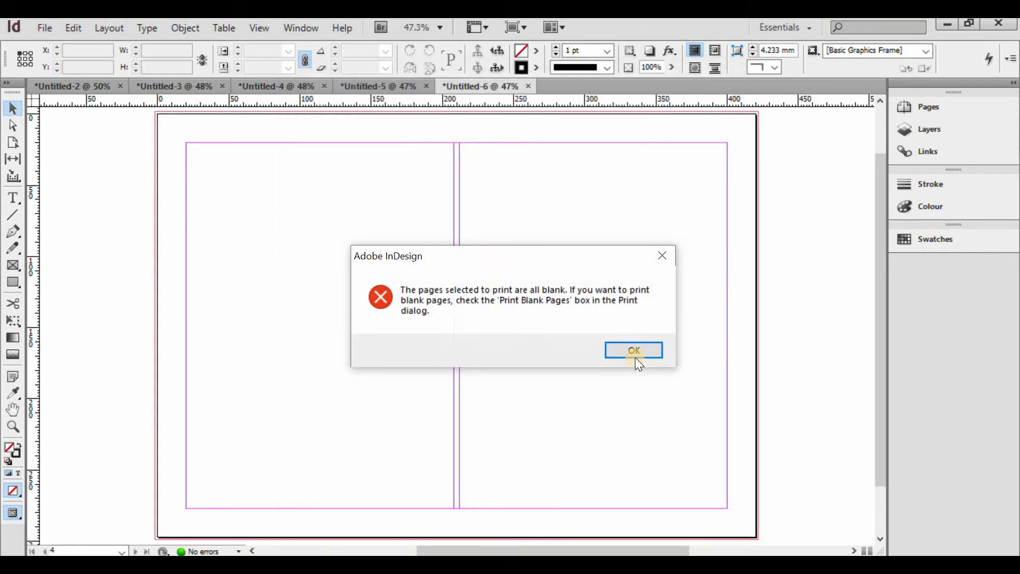
click(641, 351)
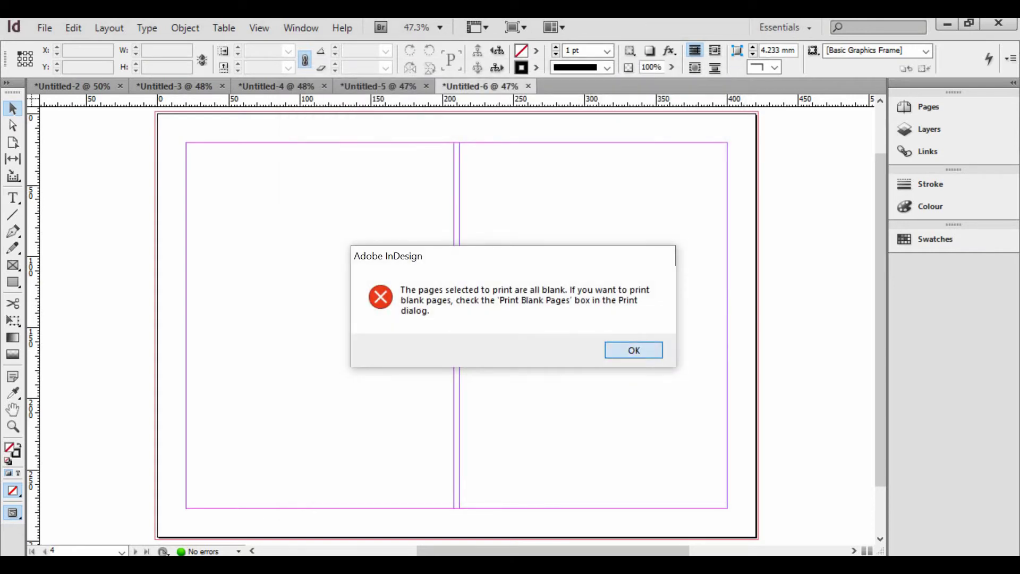
- Open the recent book STORIES.indb, open its S1 document, and move the book list clear of the page
click(42, 34)
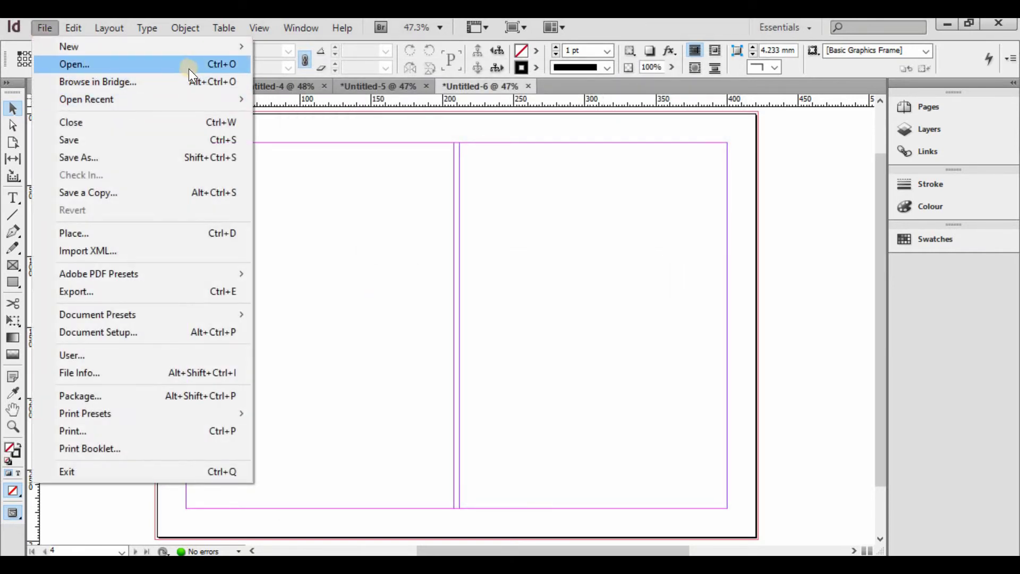
mouse_move(204, 103)
click(302, 153)
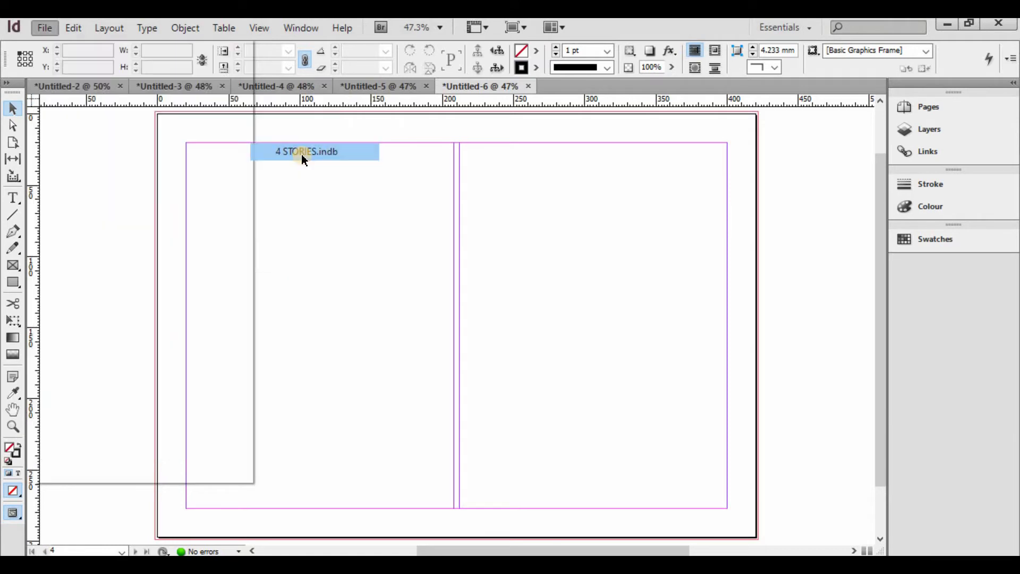
double_click(416, 249)
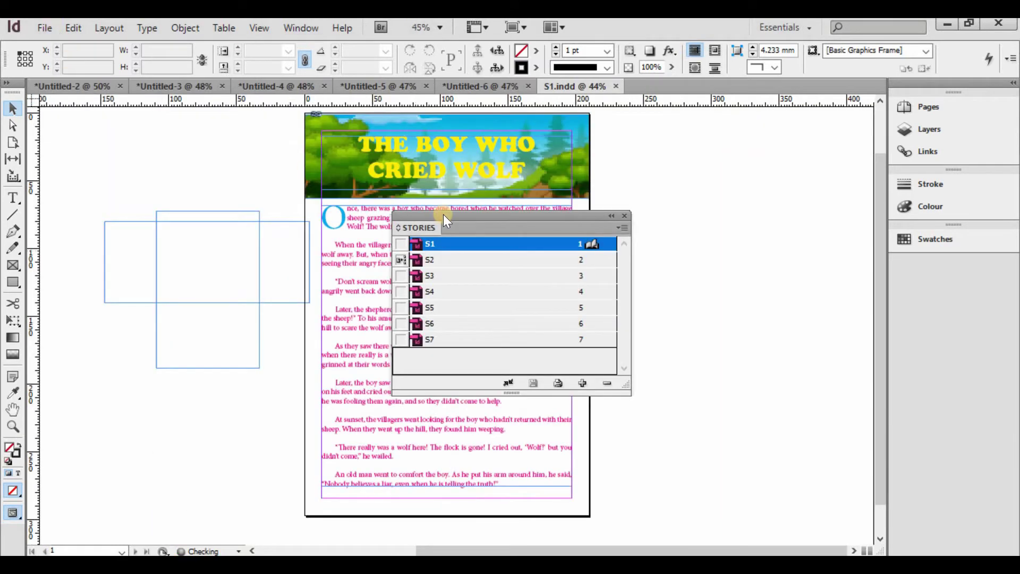
drag(504, 227, 907, 262)
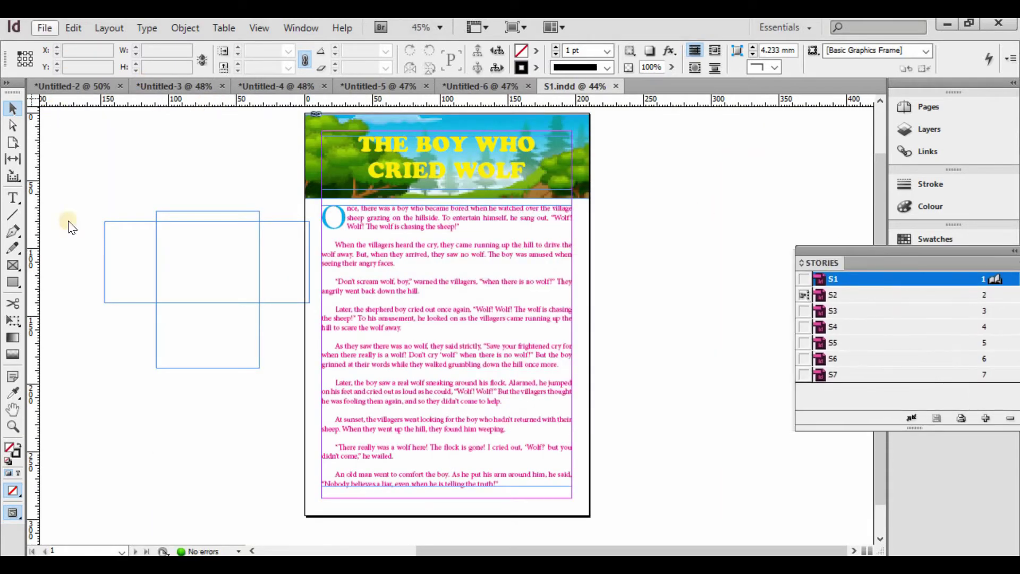
- Print all pages of S1 to Wondershare PDF Expert with the [Default] print preset and one copy
click(45, 28)
click(107, 431)
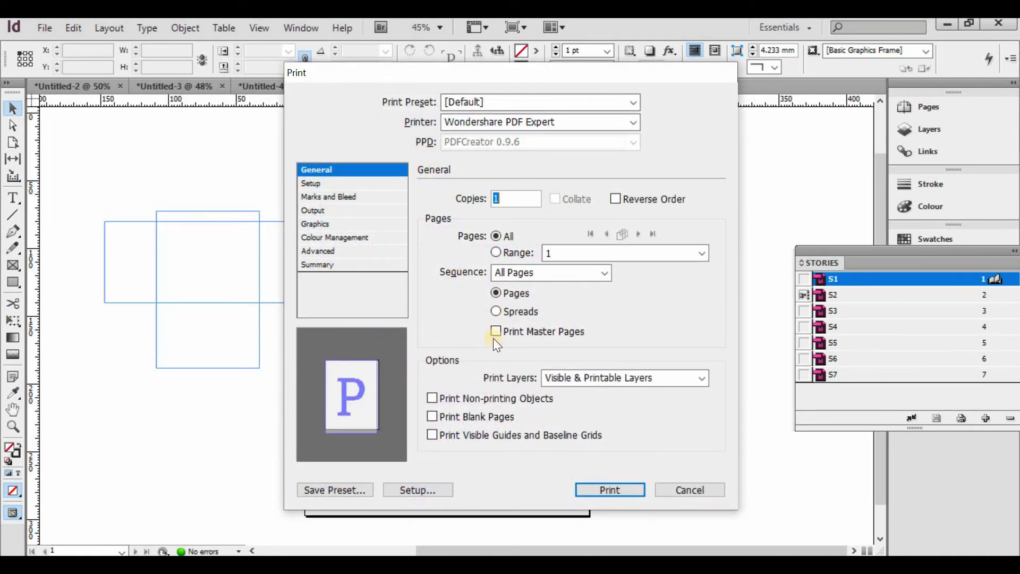
click(616, 489)
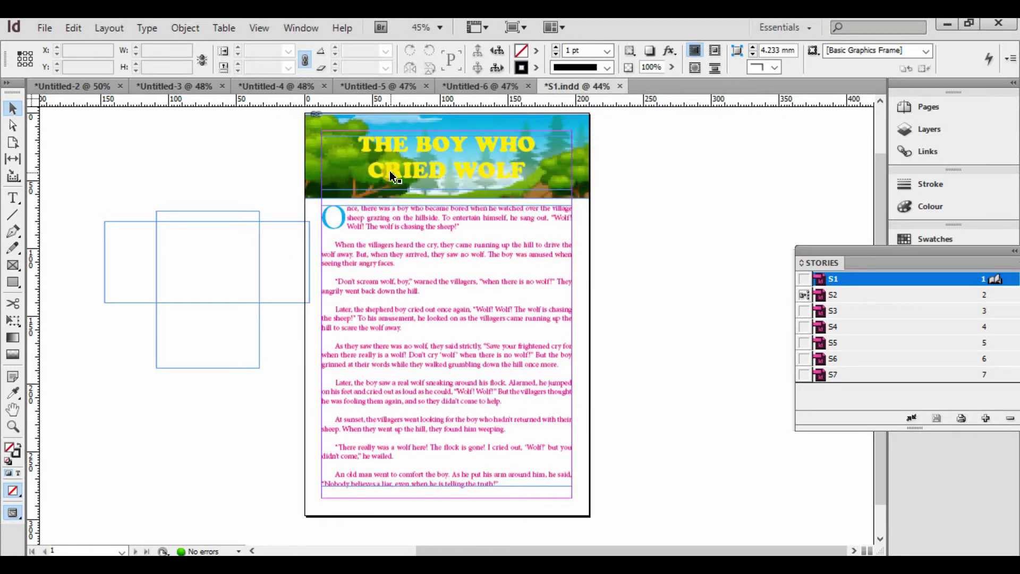
- Switch to the 万兴PDF viewer and inspect the printed S1.indd.pdf
click(386, 187)
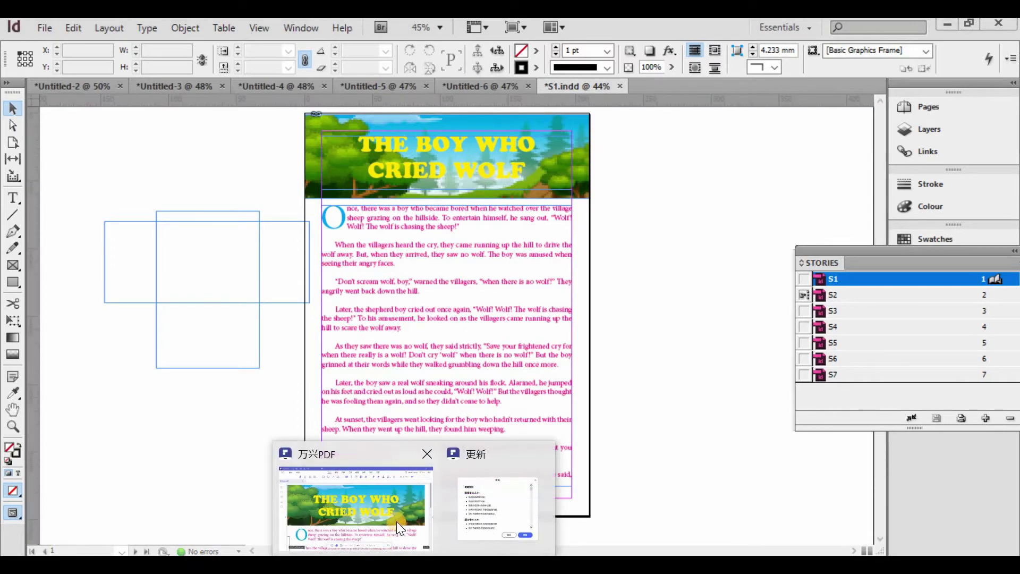
click(426, 489)
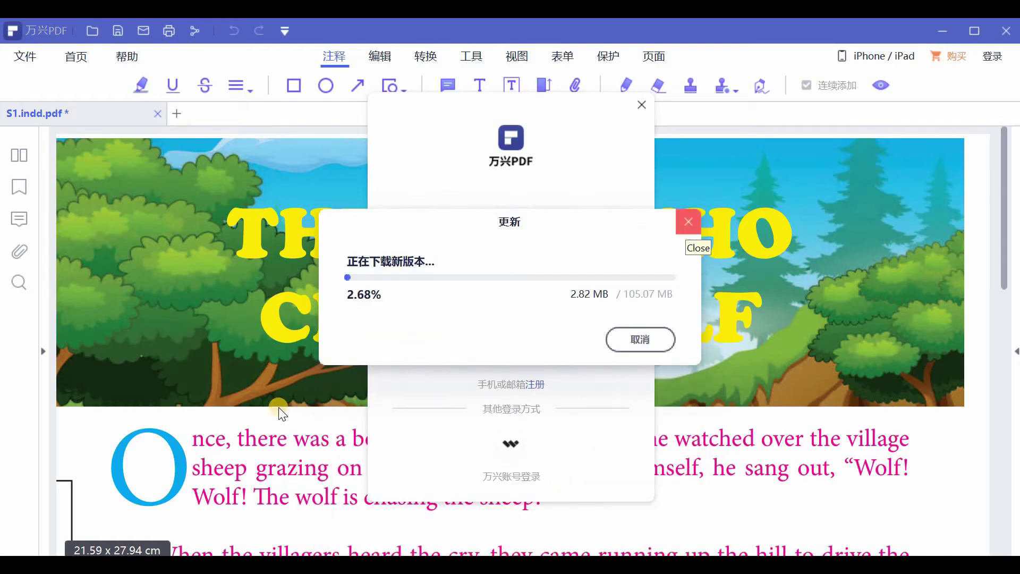
scroll(258, 439, down, 10)
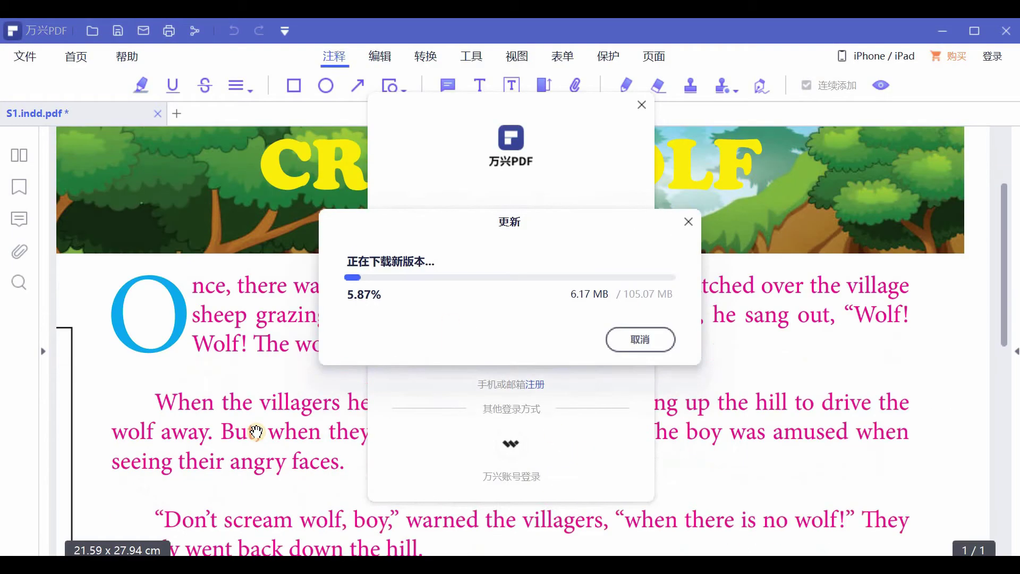
- Open the Print Booklet settings for S1, look through the booklet types, and preview the 2-up Saddle Stitch layout
scroll(257, 433, down, 3)
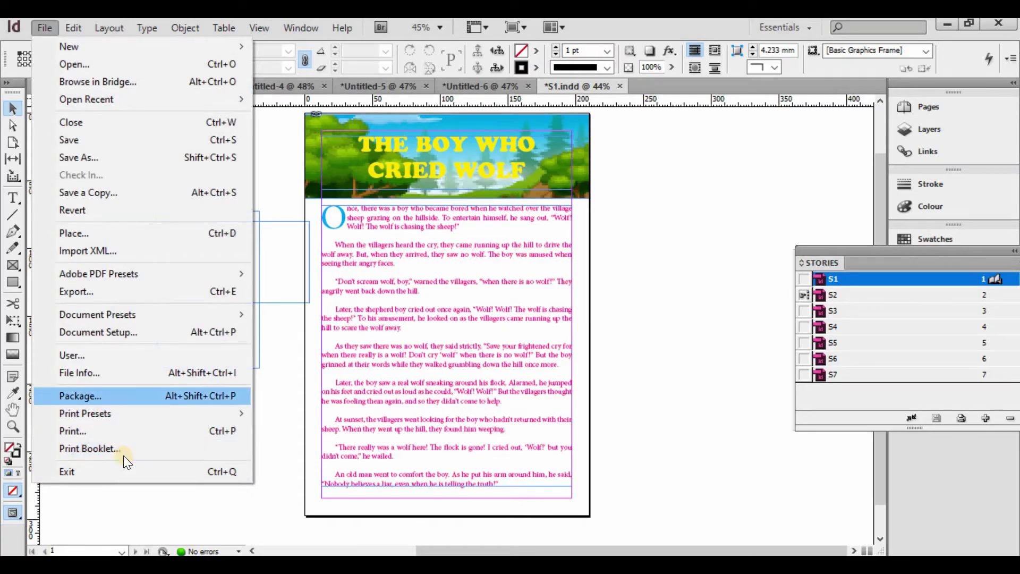
click(155, 452)
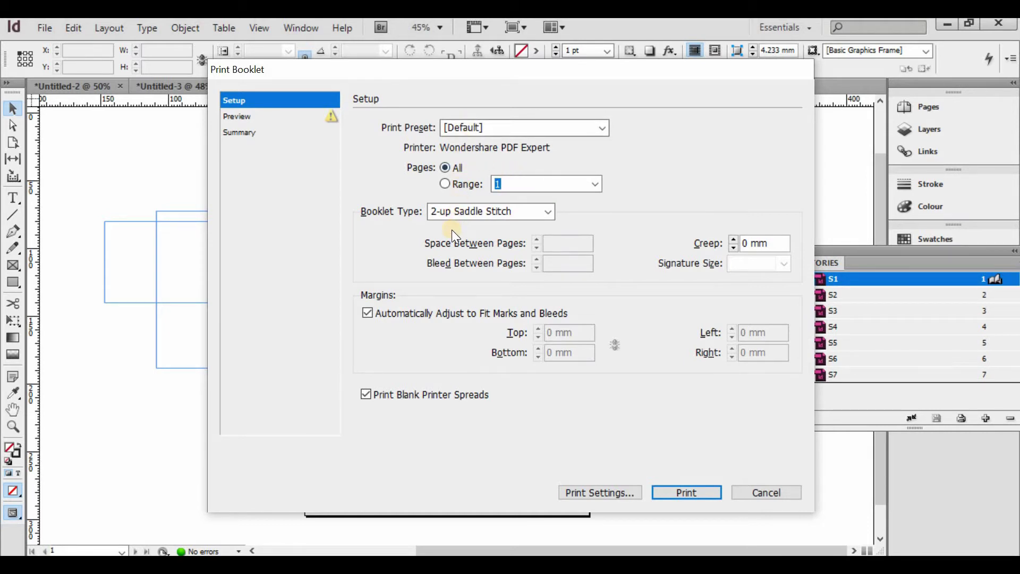
click(462, 211)
key(Down)
key(Down)
key(Down)
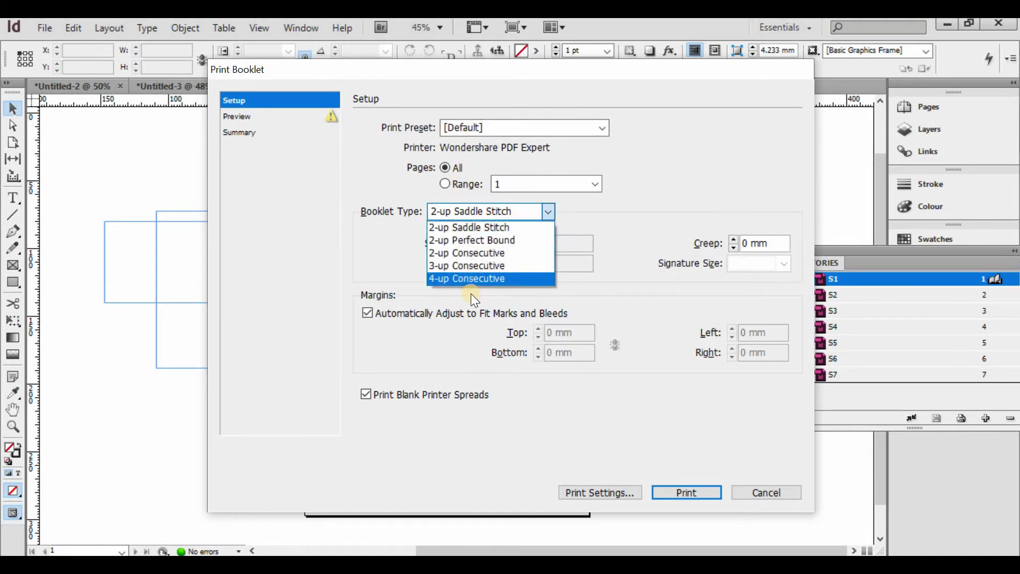
click(318, 114)
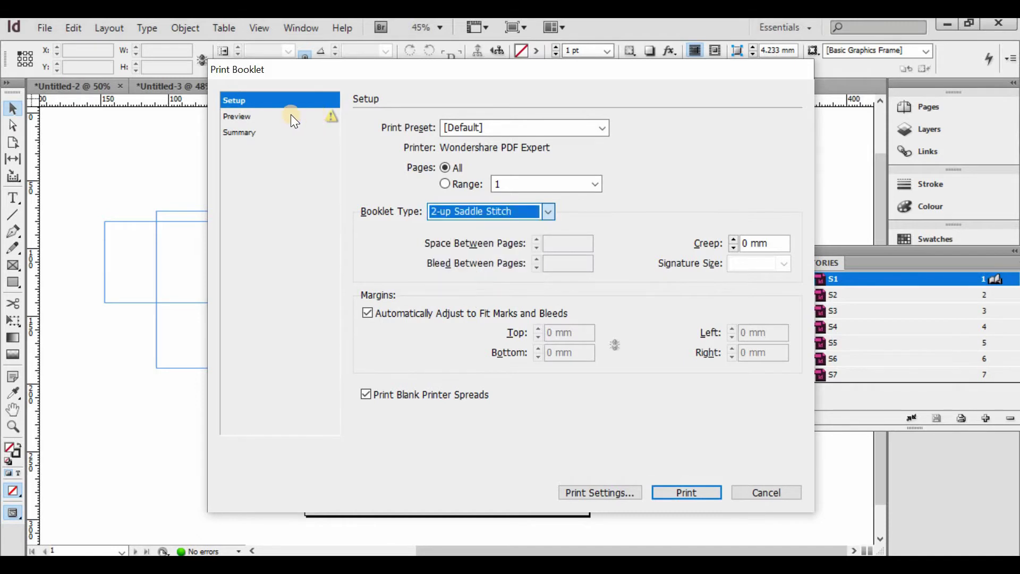
click(268, 119)
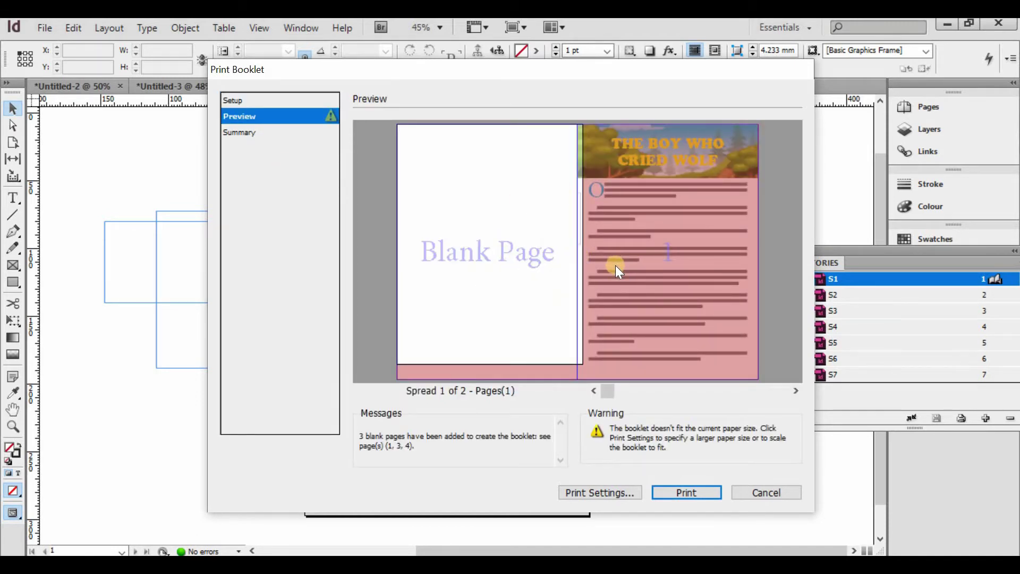
- Change the booklet type to 3-up Consecutive, check its preview and summary, and cancel the booklet print
click(237, 103)
click(463, 211)
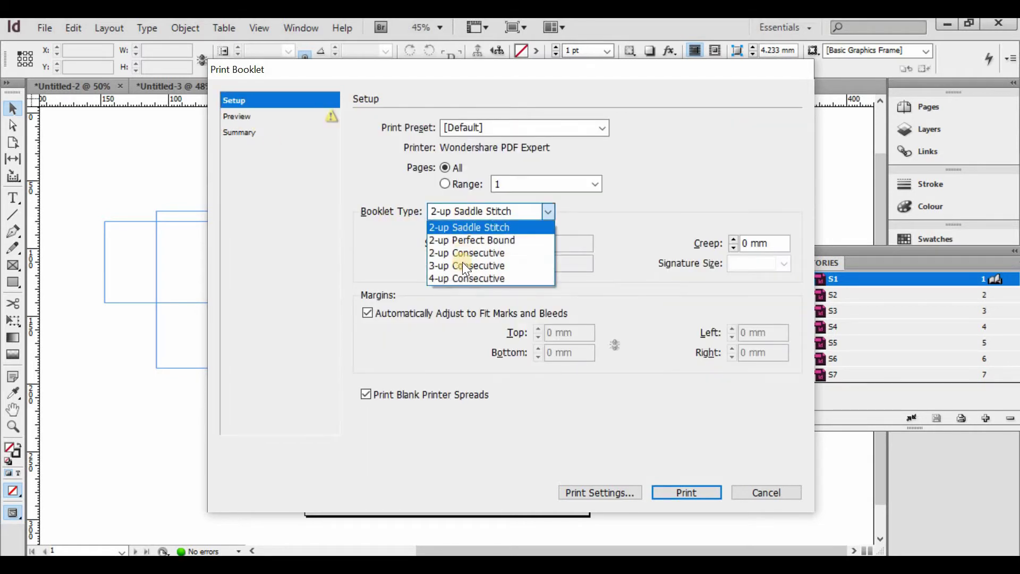
click(462, 265)
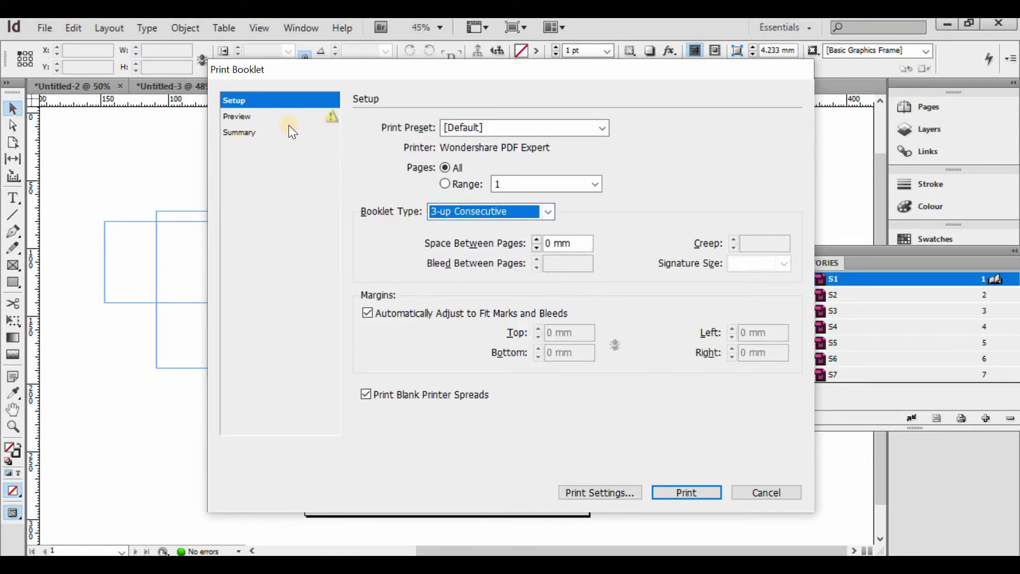
click(313, 116)
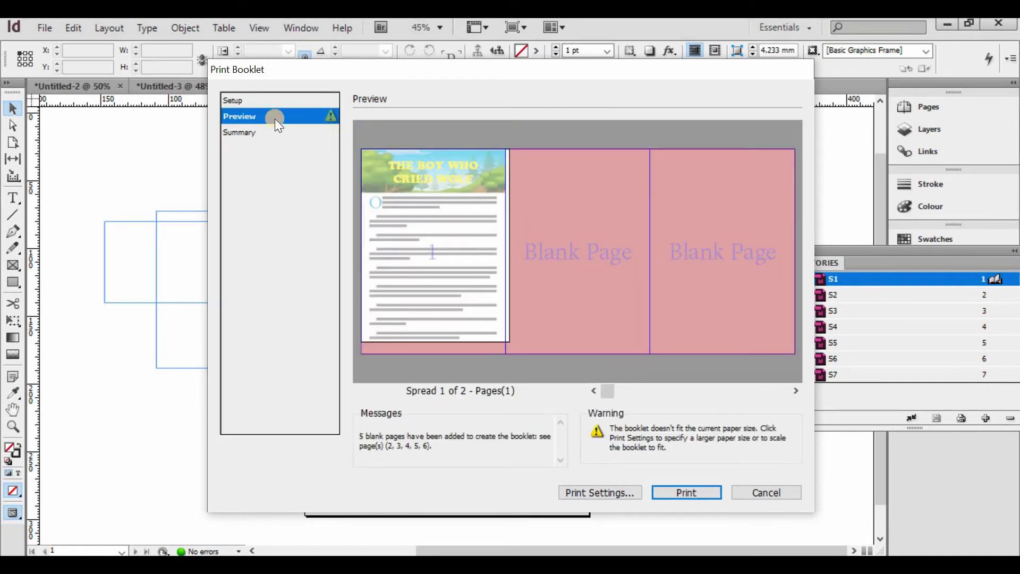
click(228, 135)
click(225, 95)
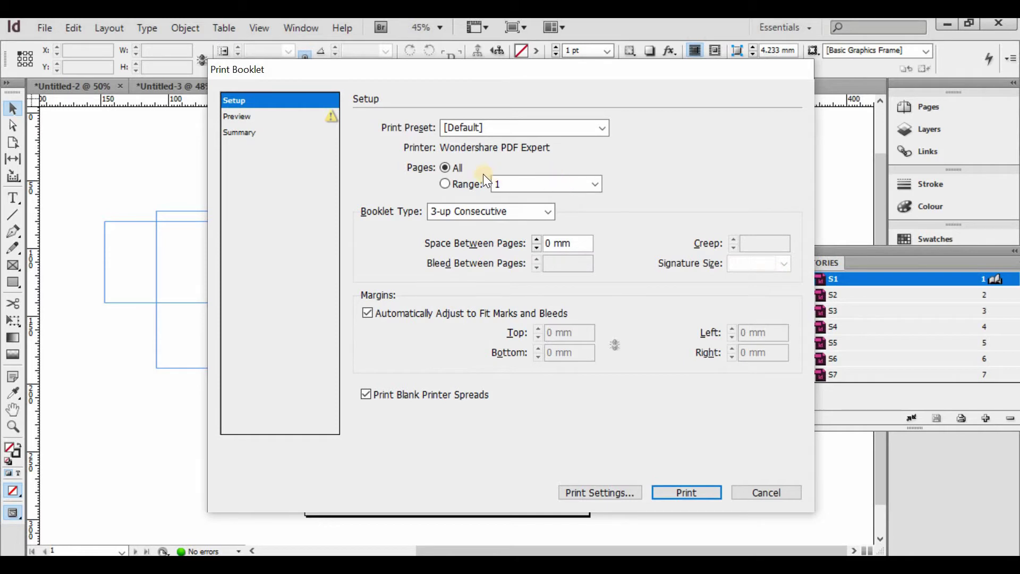
click(748, 490)
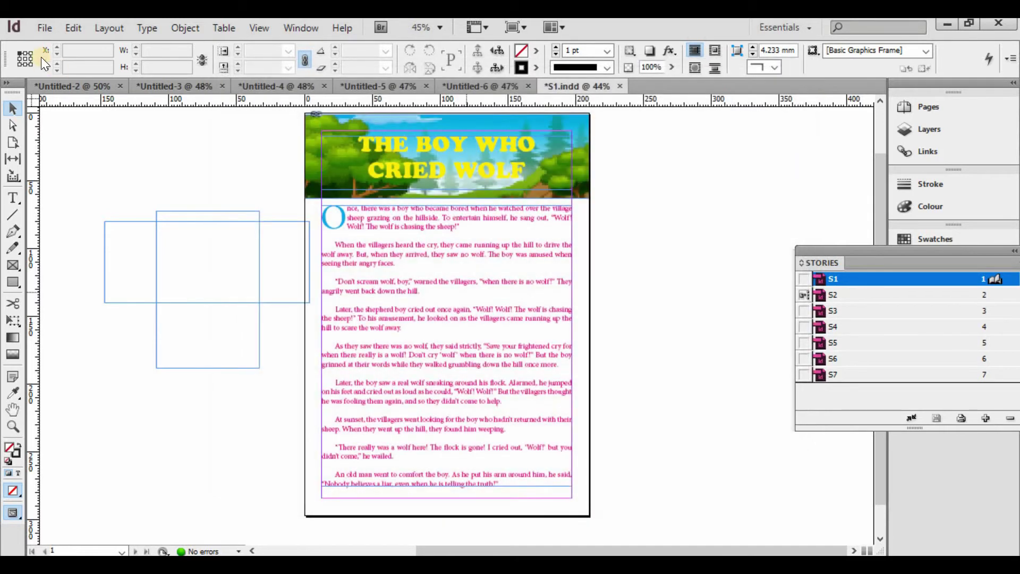
- Close the S1 document without saving its changes
click(45, 27)
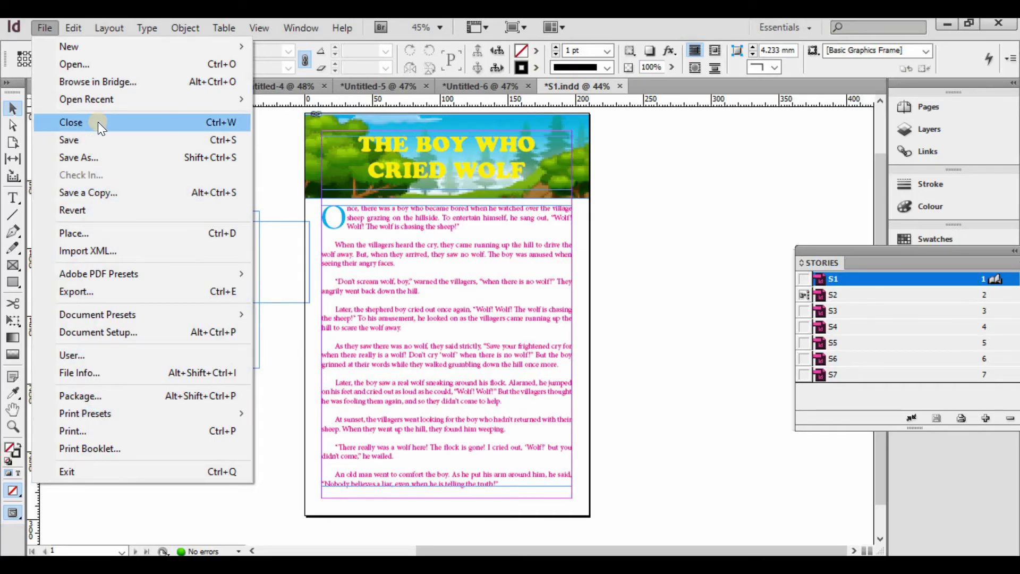
click(102, 122)
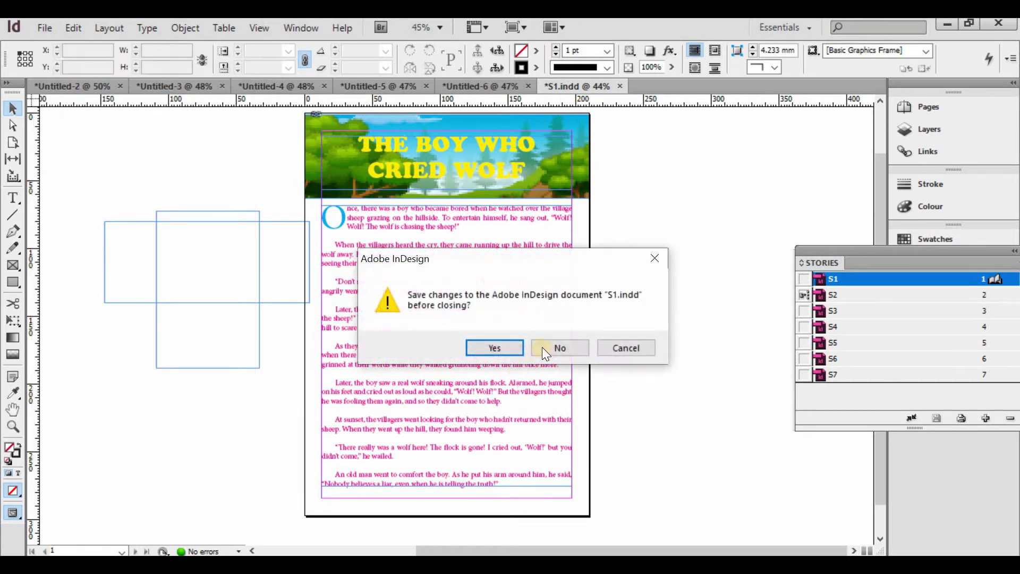
click(560, 348)
- Exit InDesign, discarding the unsaved changes in every open untitled document
click(45, 27)
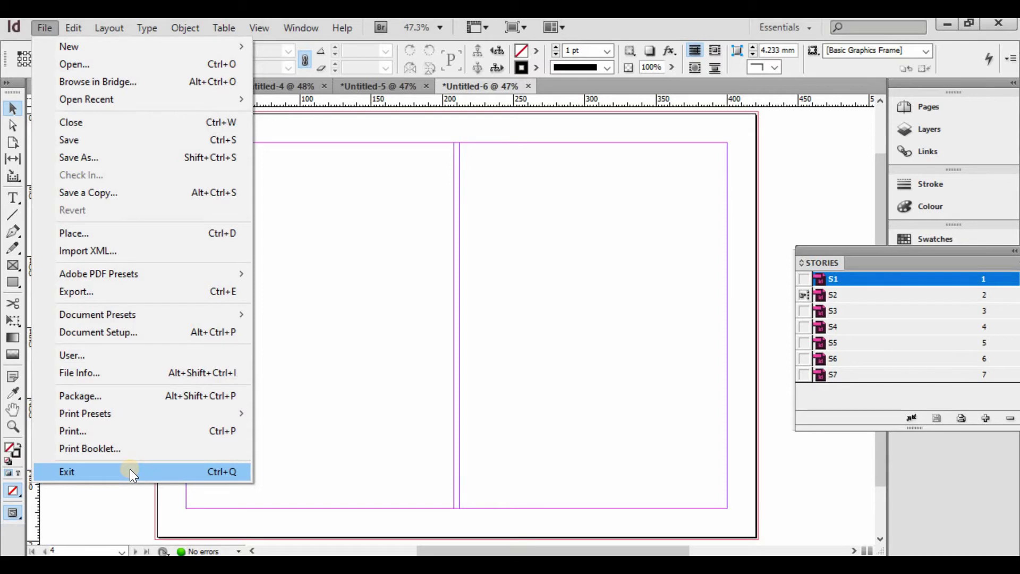
click(130, 471)
click(560, 347)
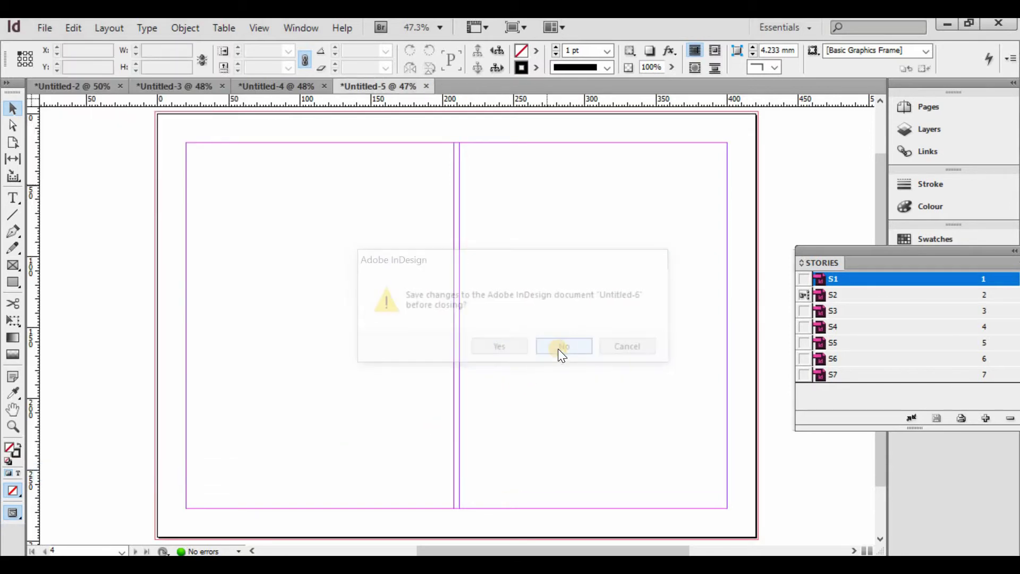
click(558, 348)
click(557, 349)
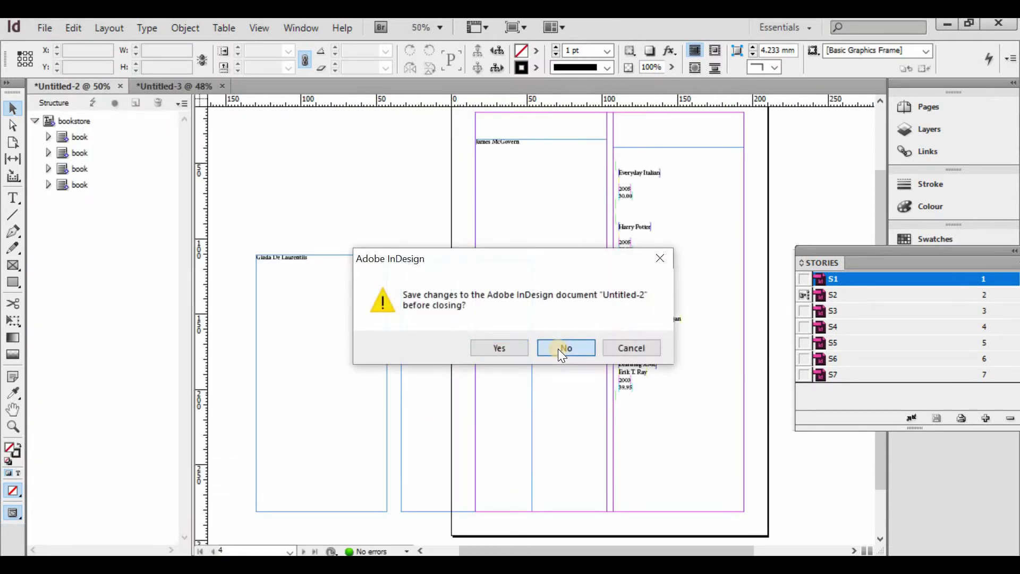
click(558, 348)
click(556, 349)
click(552, 351)
click(547, 352)
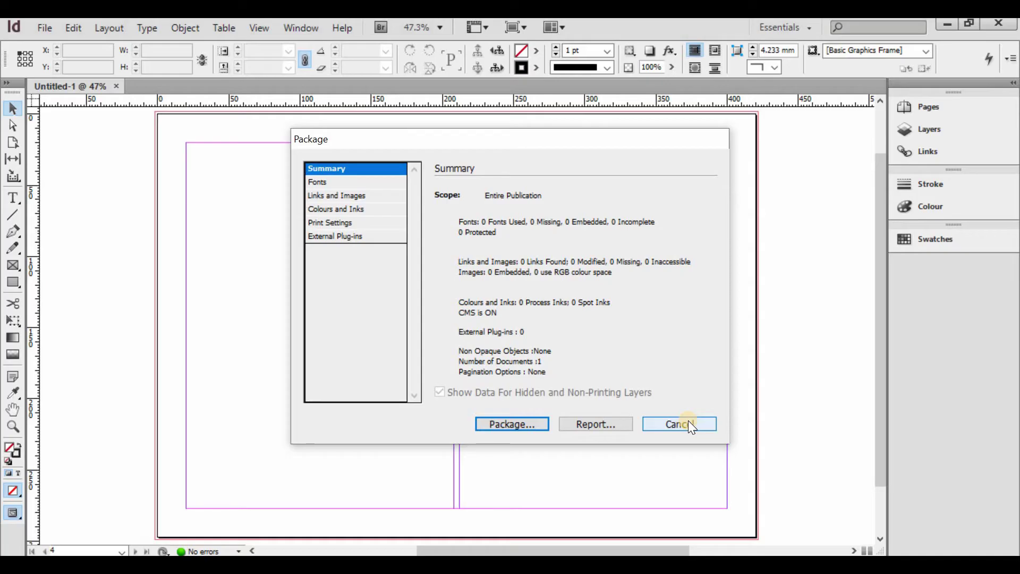
- Review the Package summary for the blank Untitled-1 document and cancel packaging
click(688, 420)
click(44, 27)
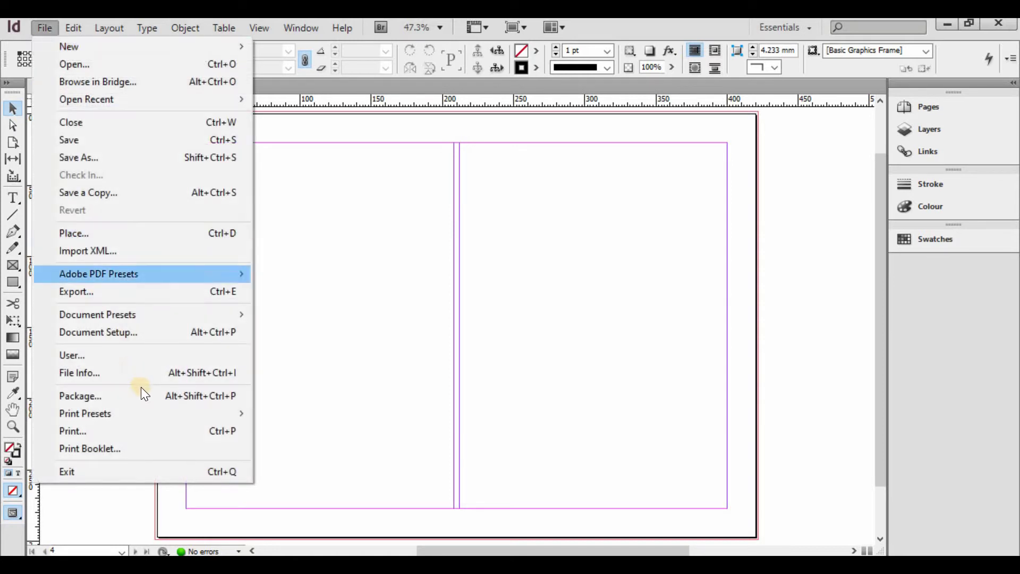
click(144, 396)
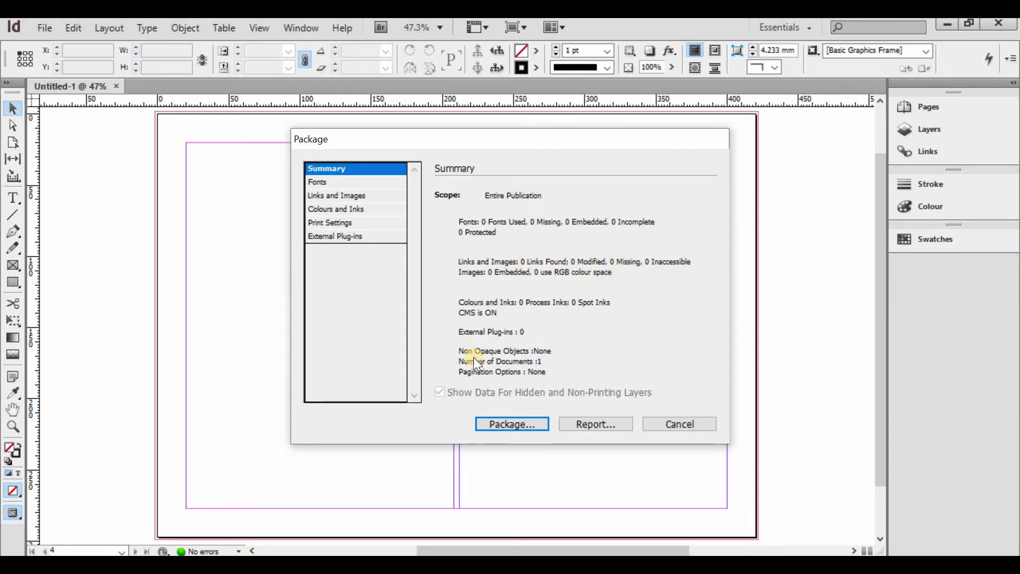
click(670, 423)
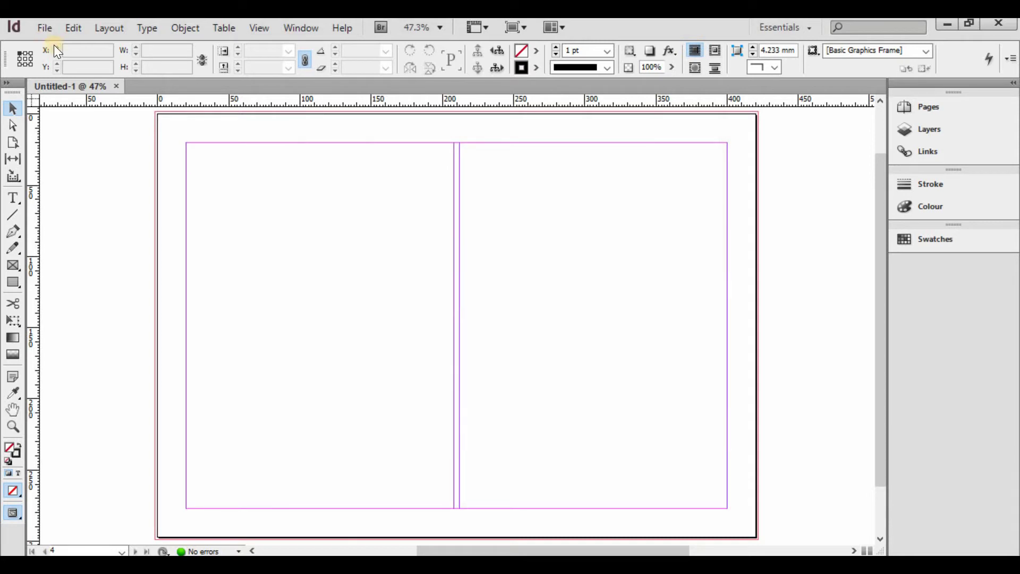
- Open the recent document S8.indd
click(45, 27)
mouse_move(159, 99)
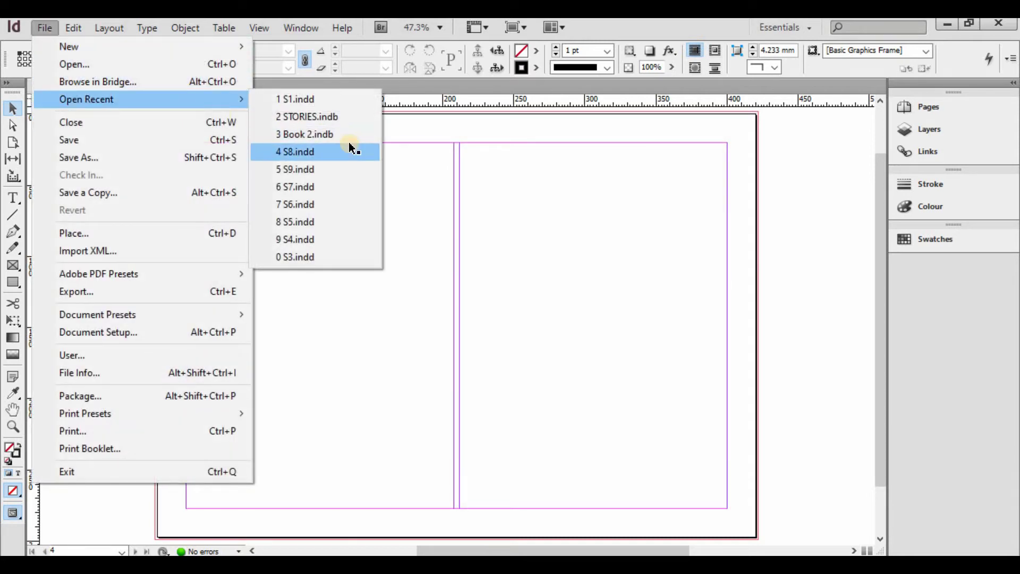
click(349, 148)
- Review S8's Package summary, fonts, links and images, inks, print settings and external plug-ins, start packaging, and cancel at the printing instructions
click(45, 28)
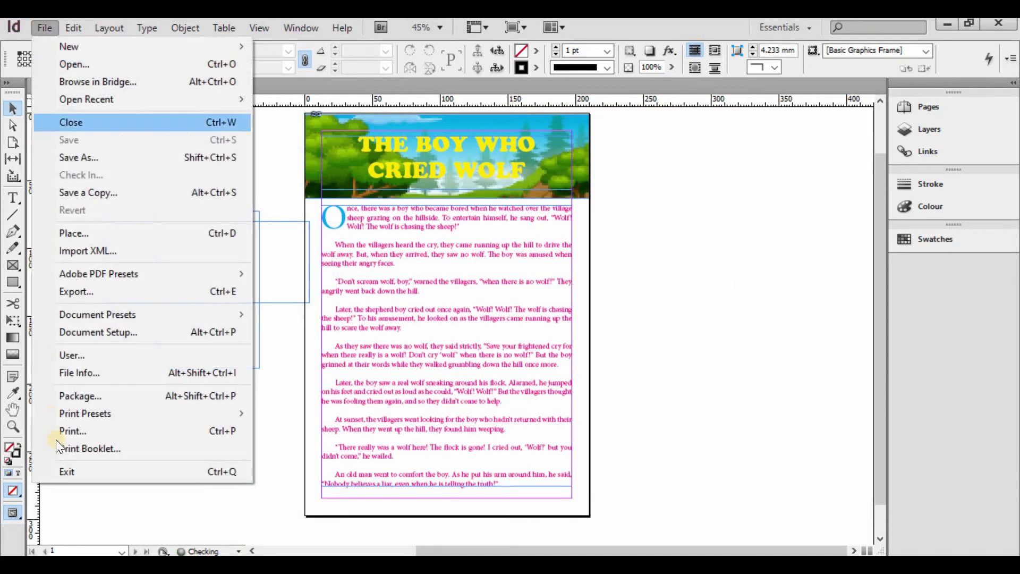
click(197, 401)
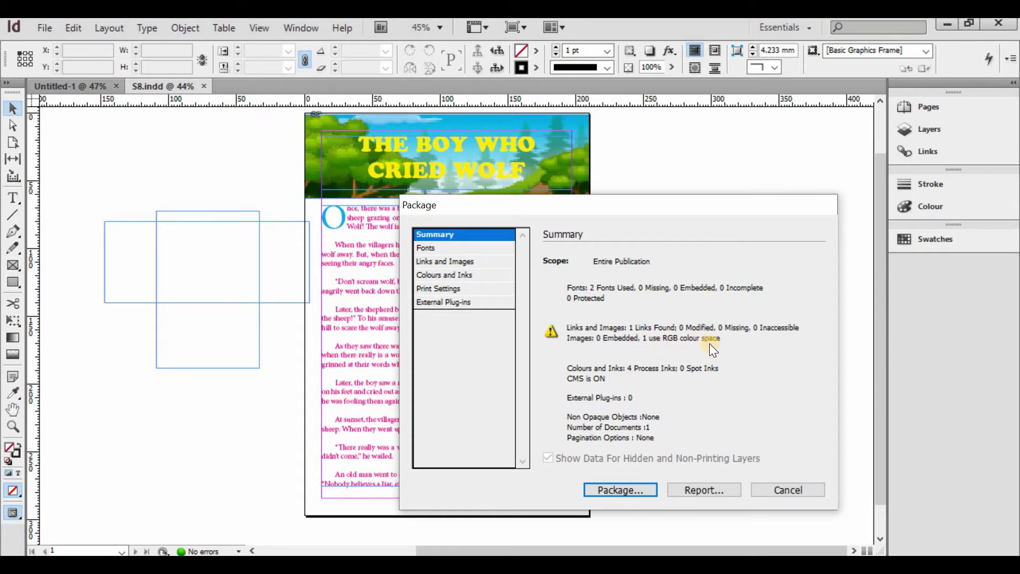
click(428, 249)
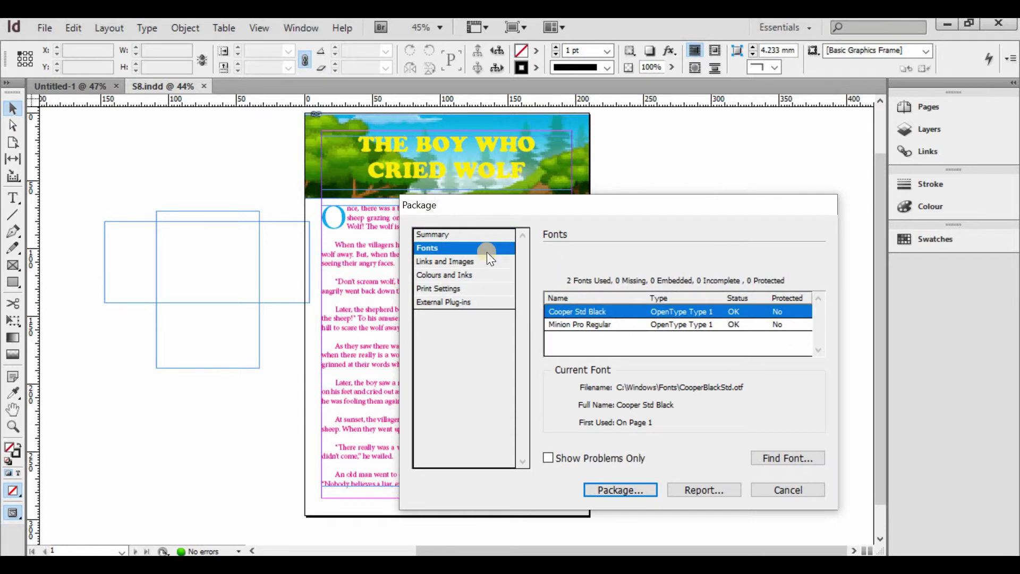
key(Down)
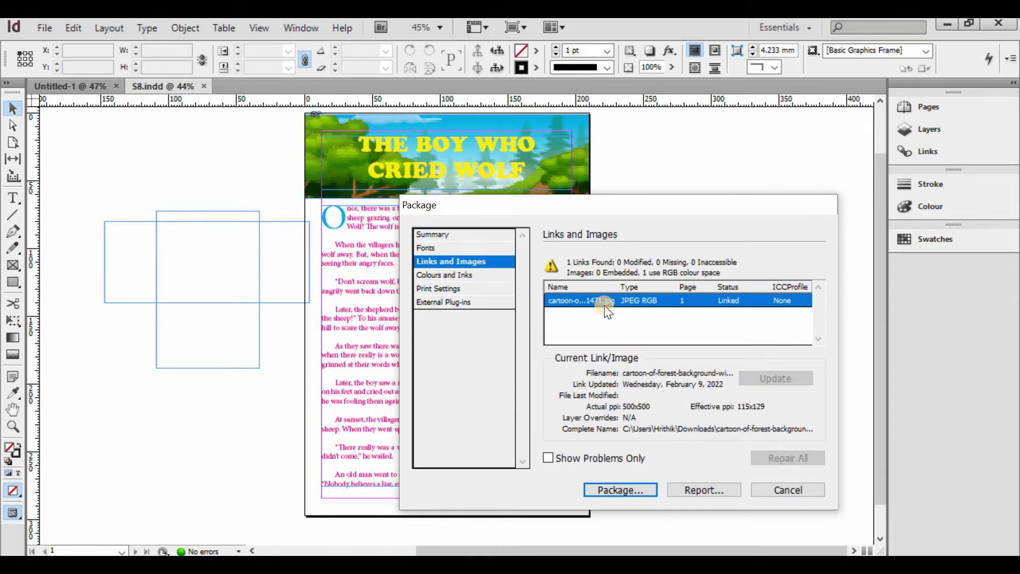
click(482, 278)
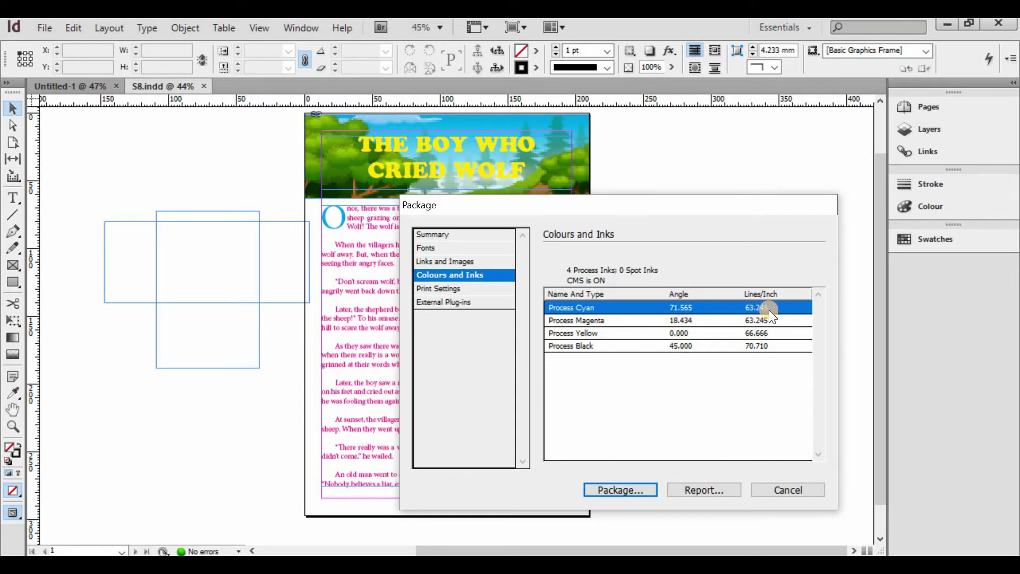
click(468, 291)
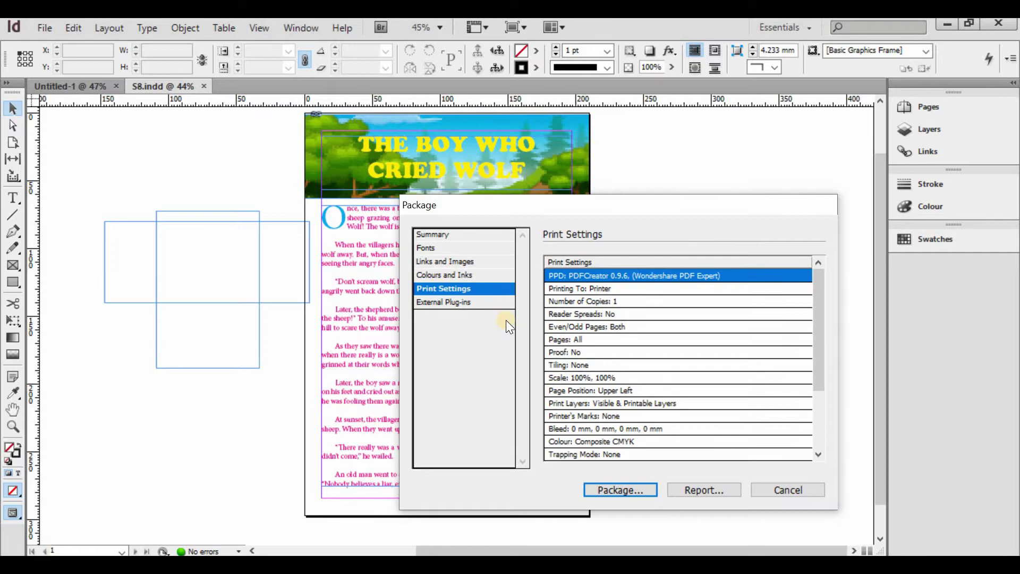
click(477, 306)
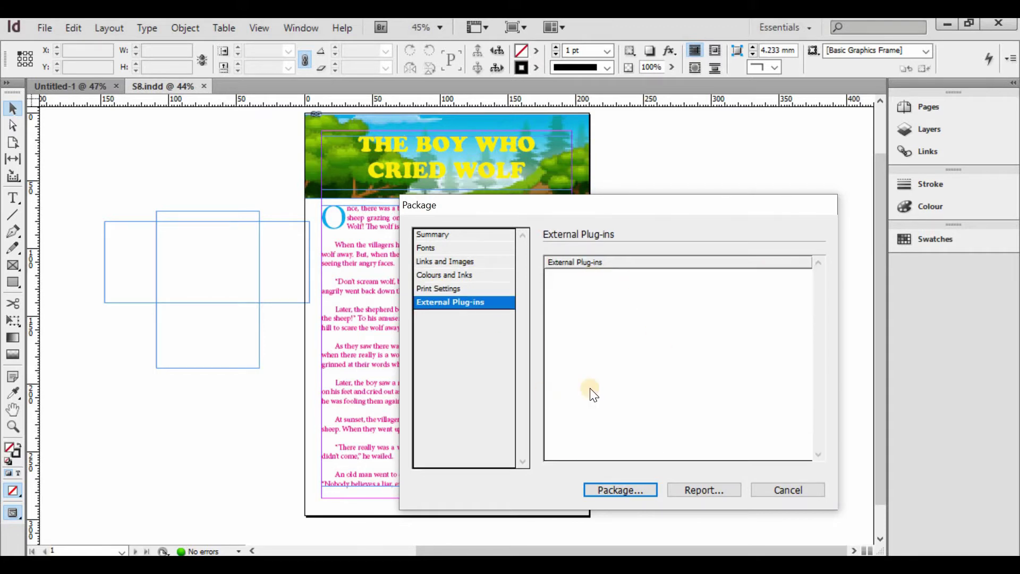
click(654, 488)
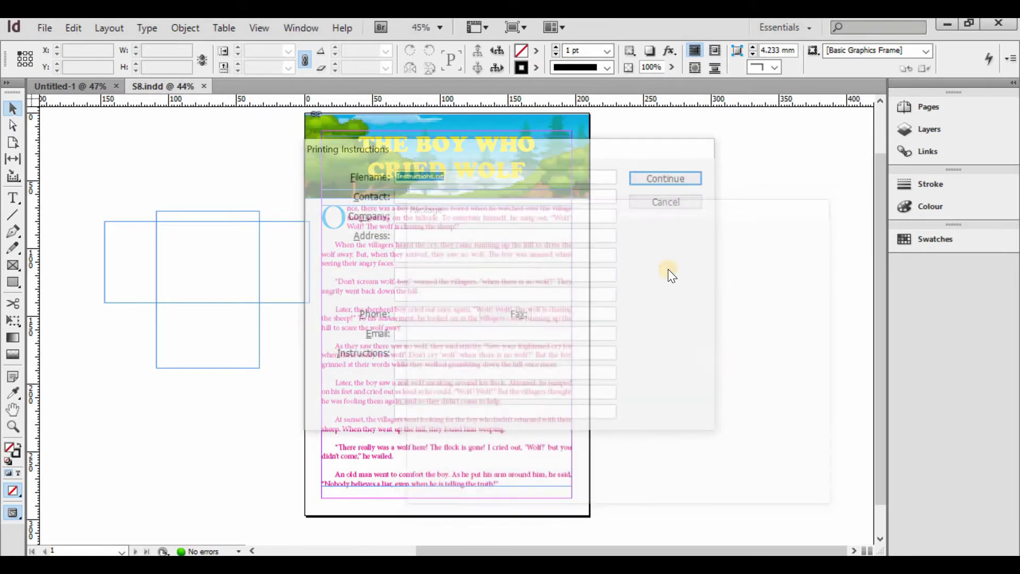
click(658, 210)
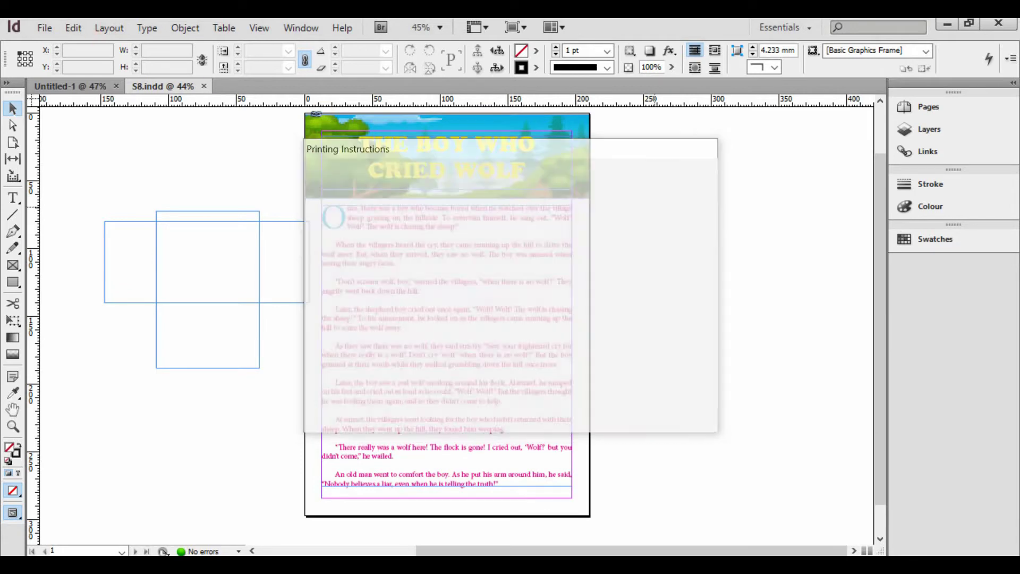
click(49, 34)
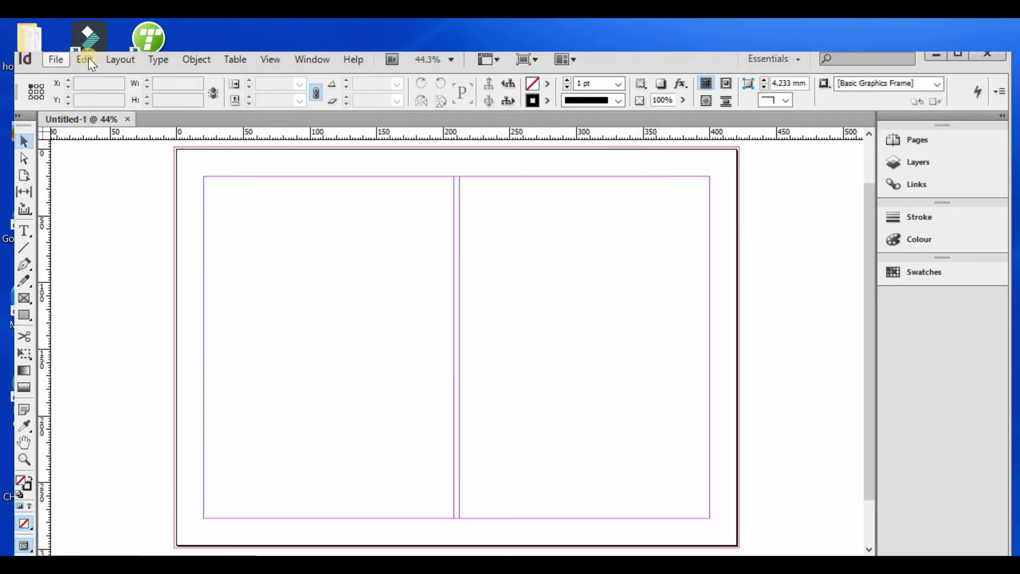
click(85, 59)
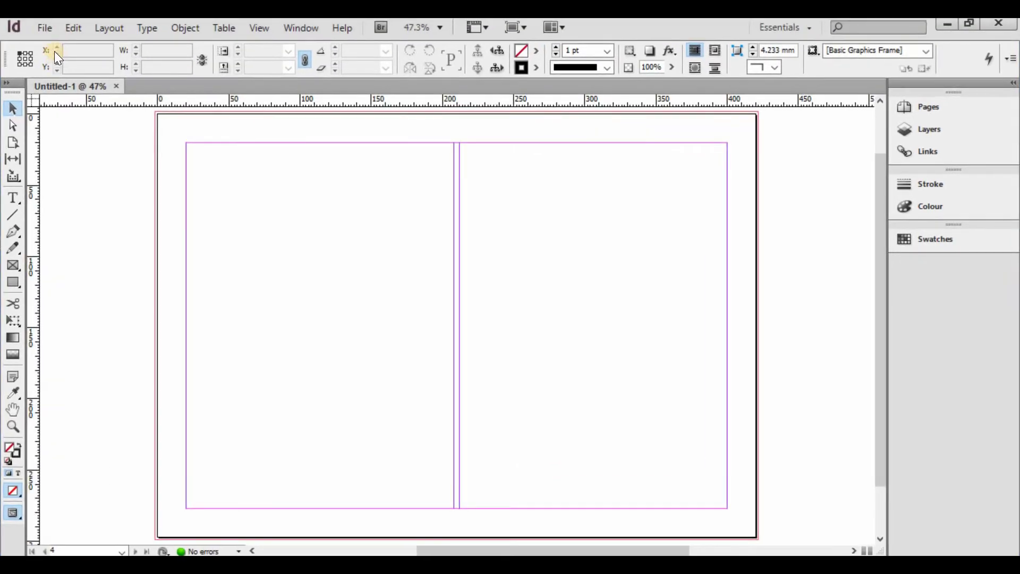
click(43, 29)
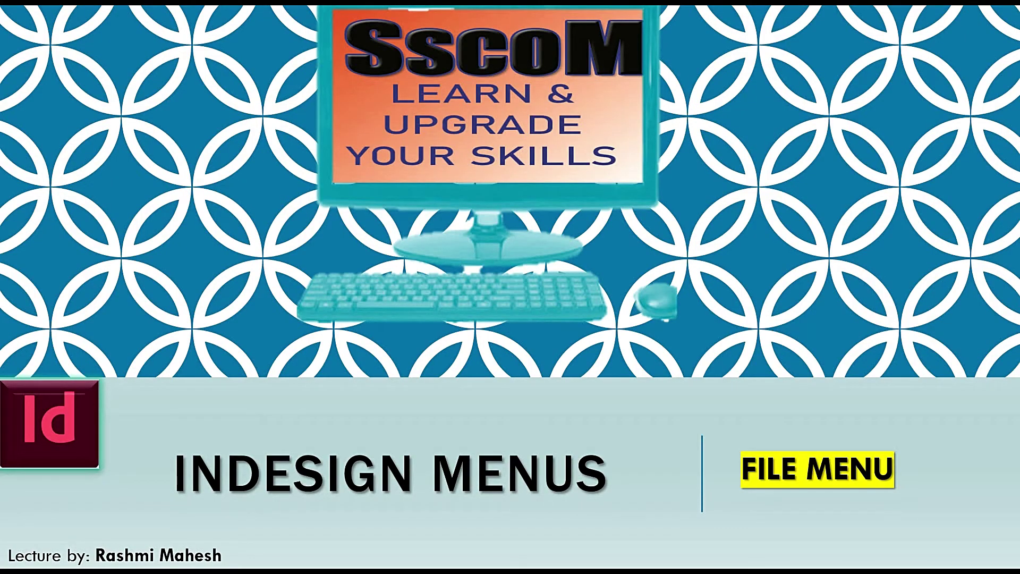
key(Right)
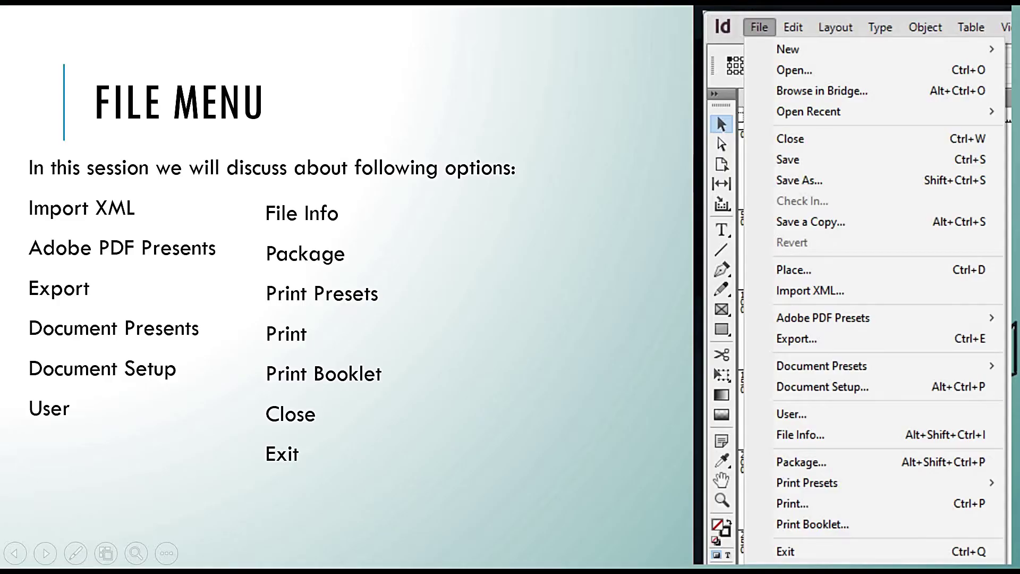